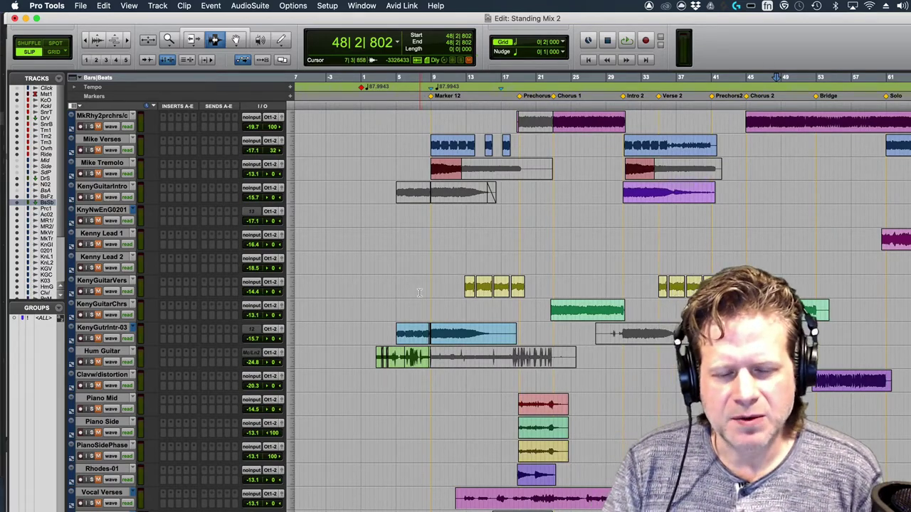
# - Play the first verse from about bar 12 and look over the guitar, piano and vocal tracks
pyautogui.scroll(5, 413, 333)
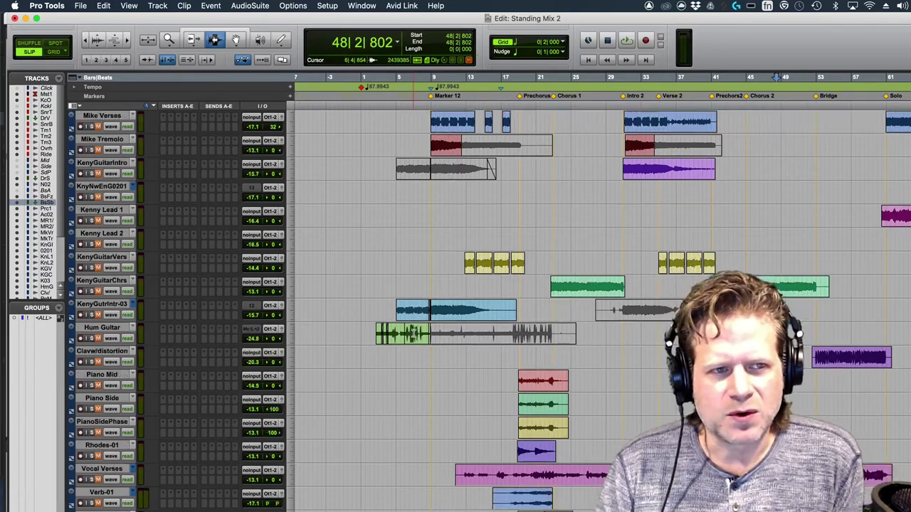
pyautogui.scroll(-5, 412, 333)
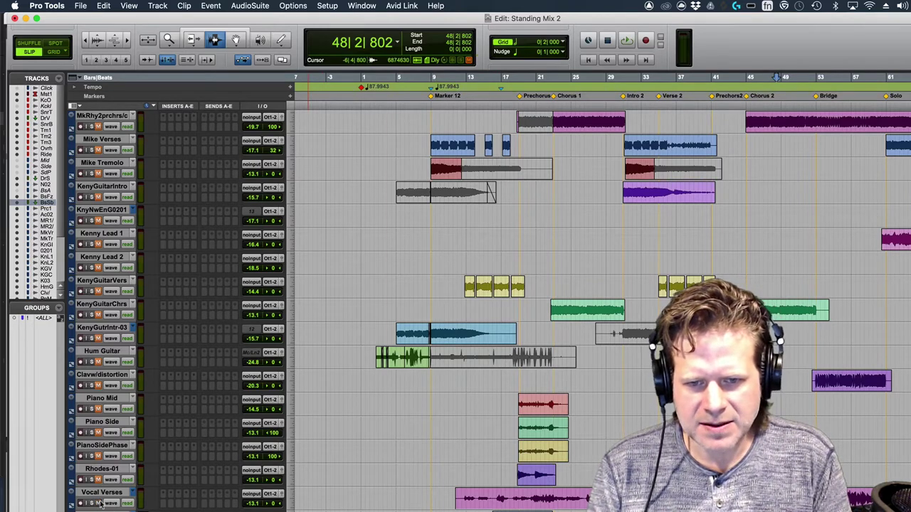
pyautogui.click(457, 447)
pyautogui.press('space')
pyautogui.scroll(2, 456, 446)
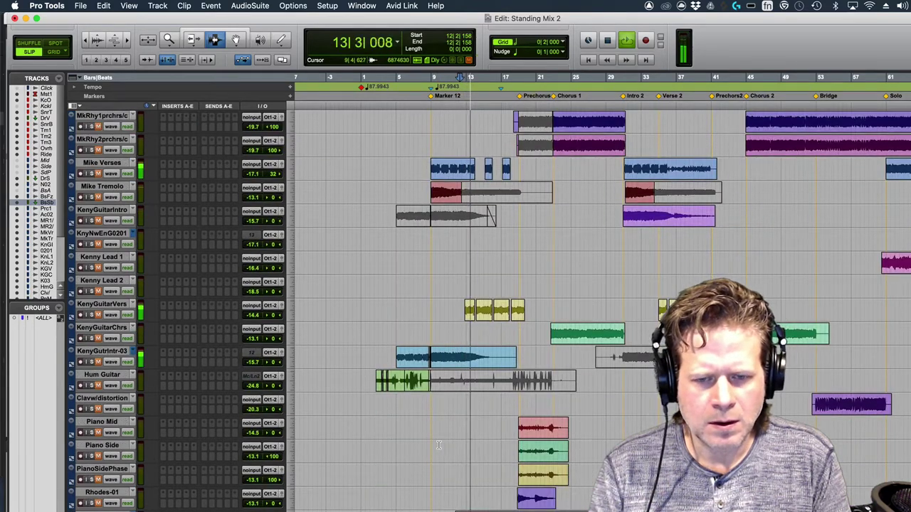
pyautogui.scroll(-2, 438, 446)
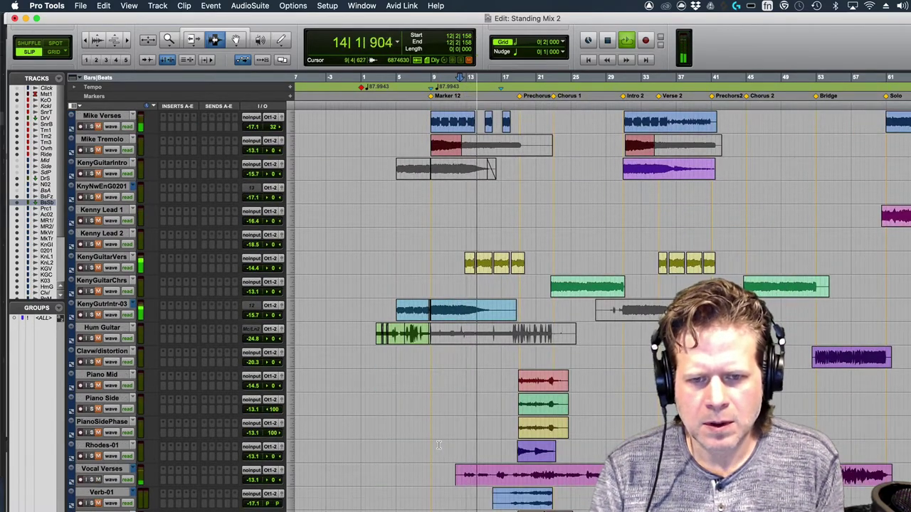
pyautogui.scroll(4, 438, 445)
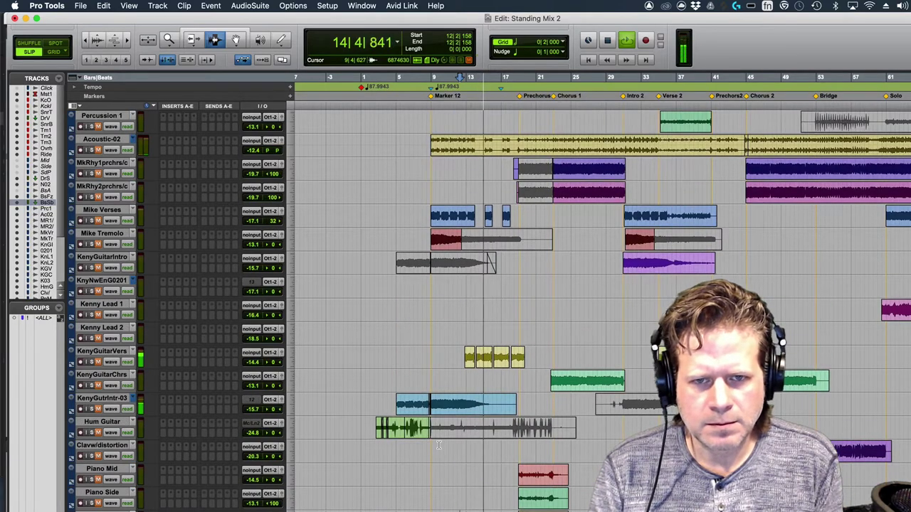
pyautogui.press('space')
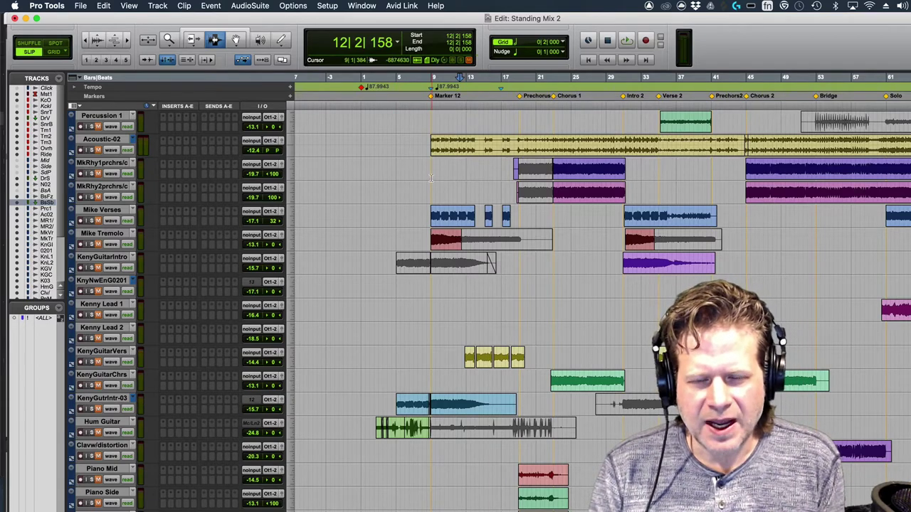
# - Rename the Marker 12 memory location at bar 9 as V1
pyautogui.doubleClick(432, 97)
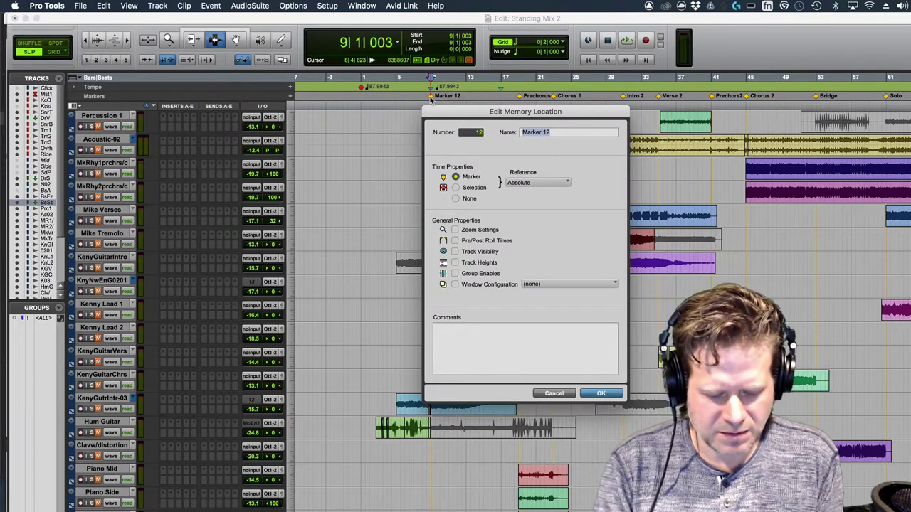
pyautogui.write('V1')
pyautogui.press('Return')
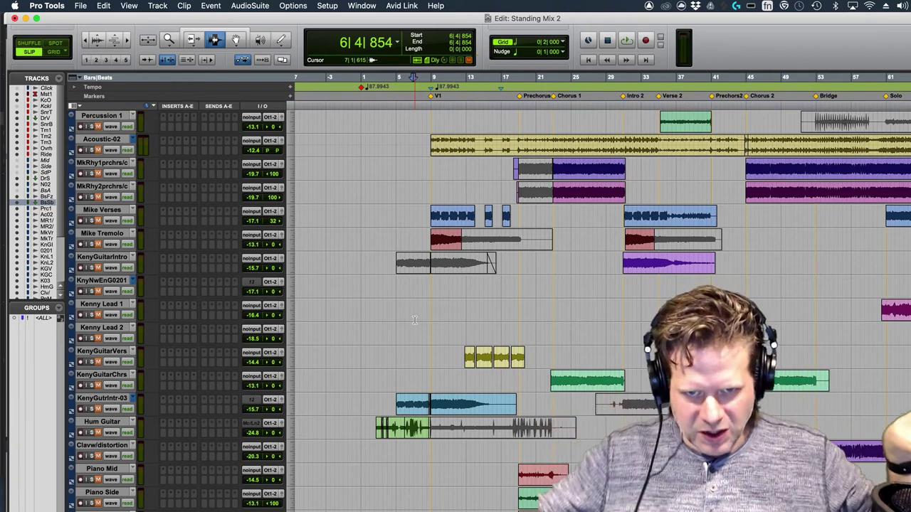
# - Play the intro from about bar 7 into the first verse to hear the intro guitar and Hum Guitar tracks
pyautogui.click(401, 378)
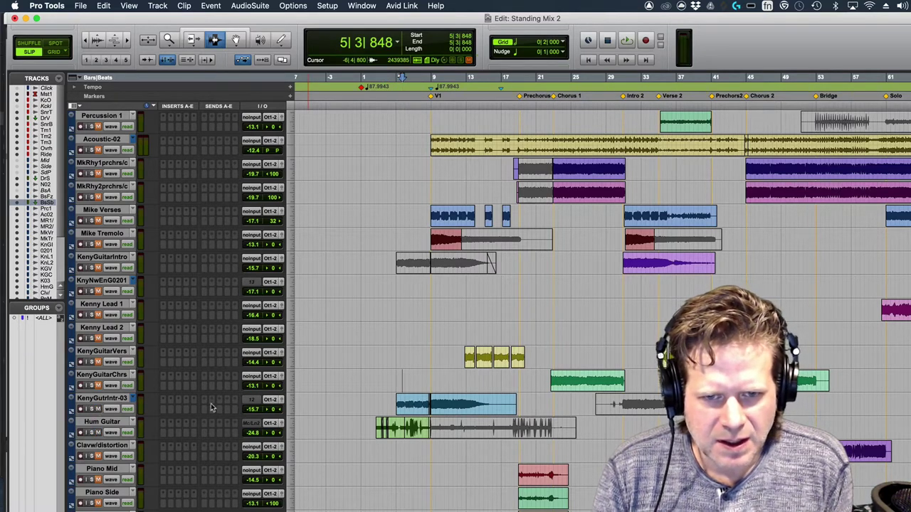
pyautogui.press('space')
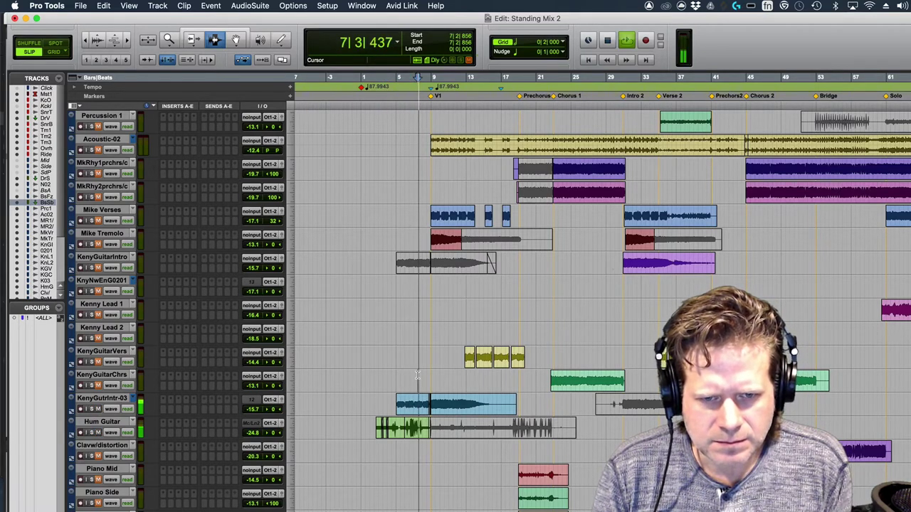
pyautogui.press('t')
pyautogui.press('t')
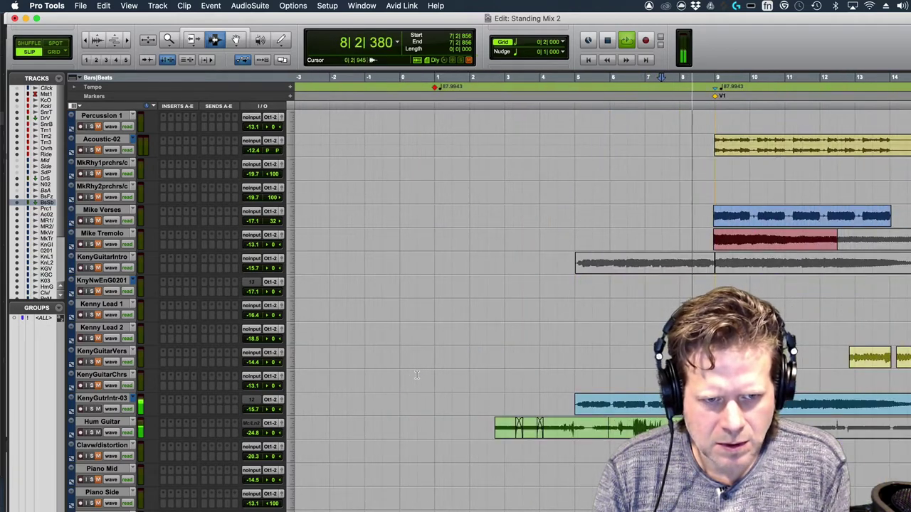
pyautogui.press('r')
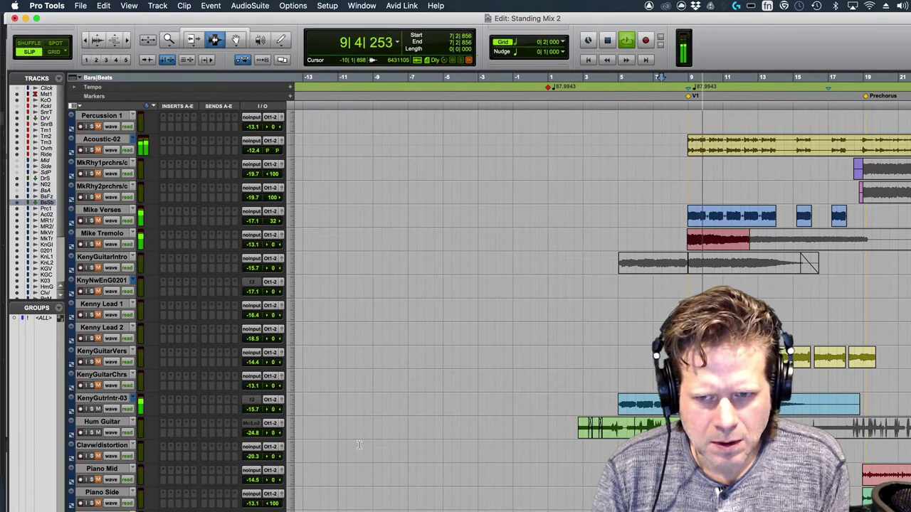
pyautogui.press('space')
# - Pan the Hum Guitar and KenyGutrIntr-03 tracks fully right, to 100 each
pyautogui.click(288, 434)
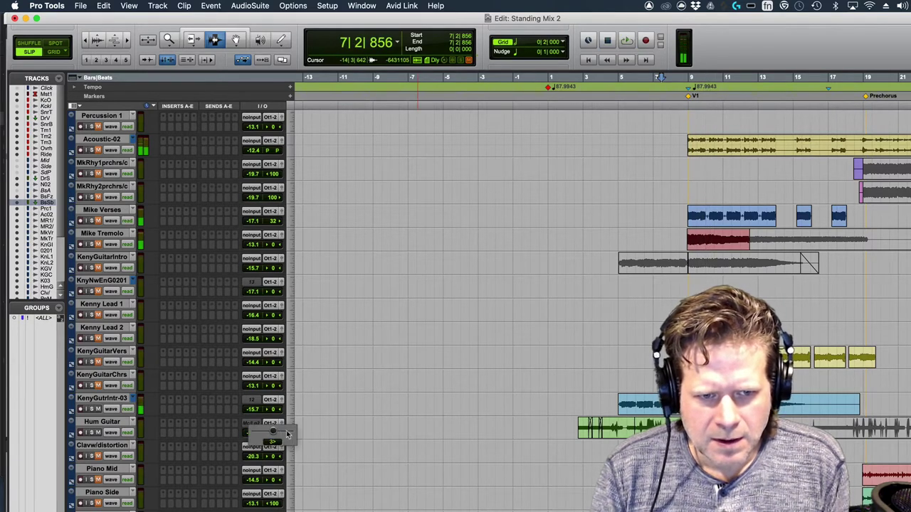
pyautogui.moveTo(333, 434); pyautogui.dragTo(336, 434)
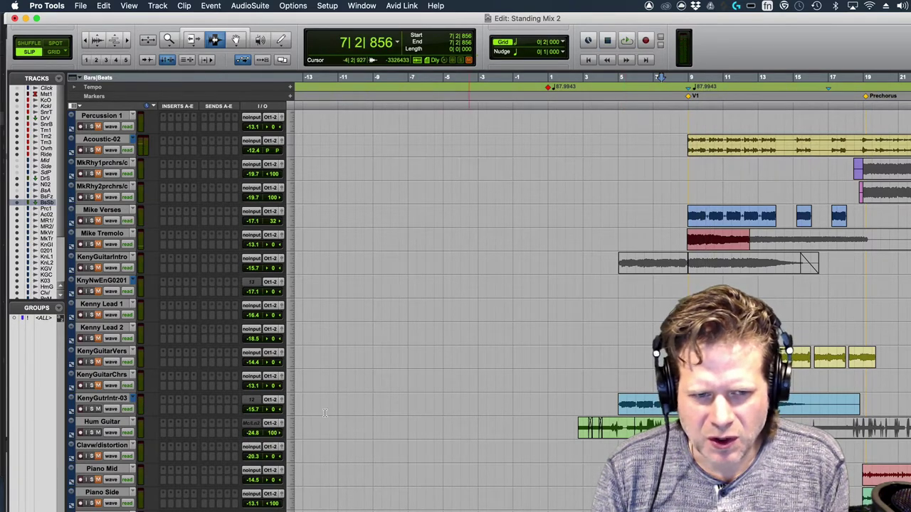
pyautogui.click(278, 411)
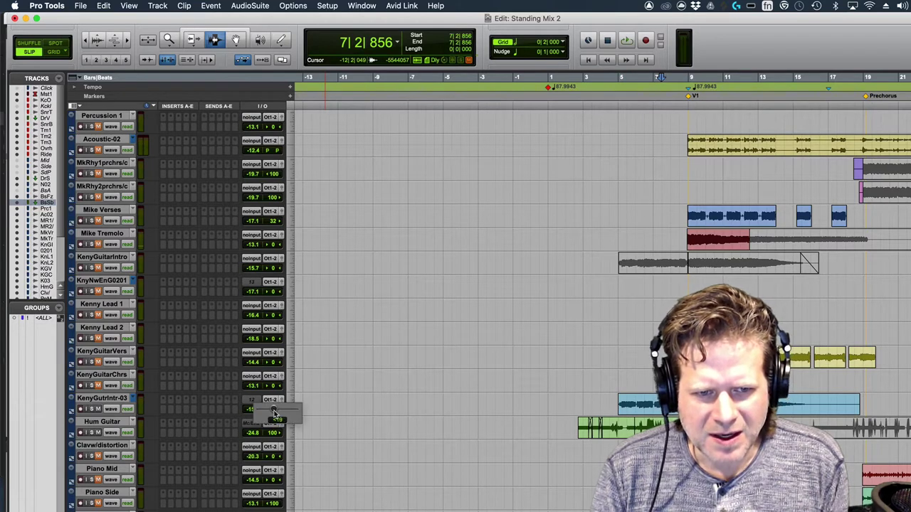
pyautogui.moveTo(270, 414); pyautogui.dragTo(328, 410)
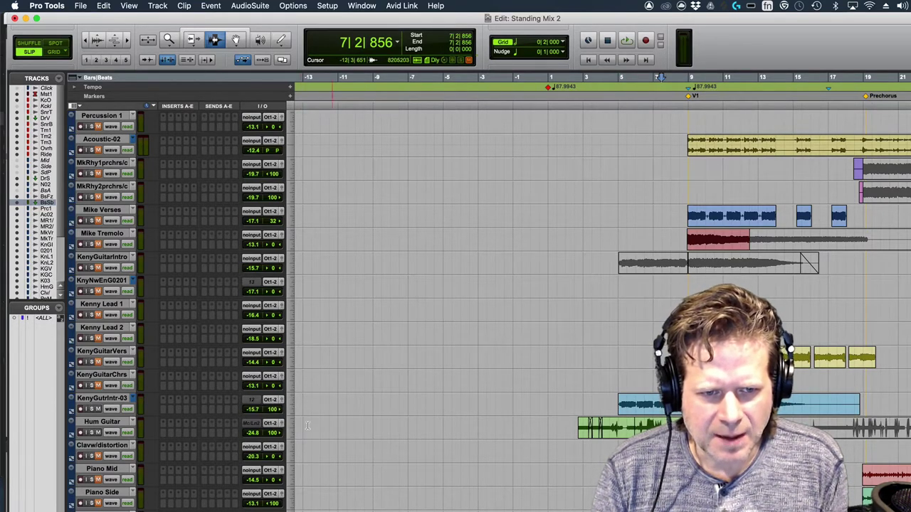
# - Pan the Hum Guitar track fully left to 100 and the KenyGutrIntr-03 track right to 46
pyautogui.click(275, 433)
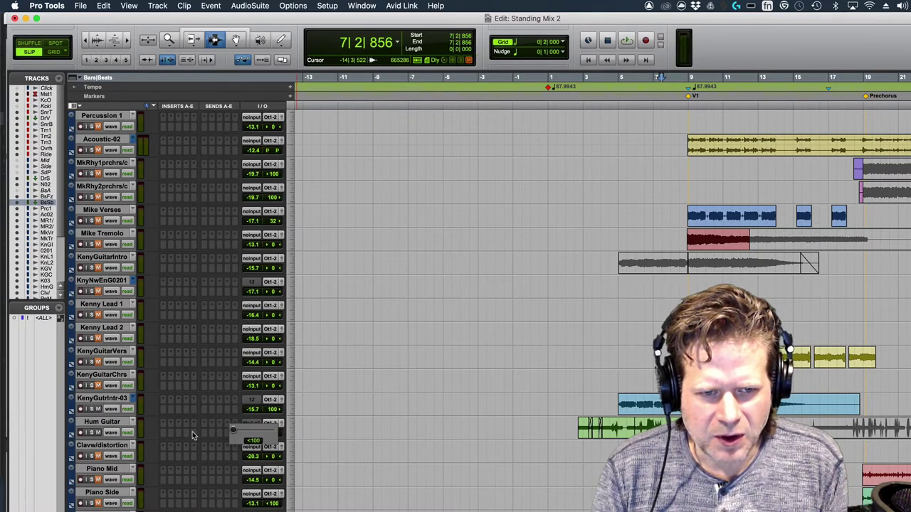
pyautogui.moveTo(192, 435); pyautogui.dragTo(193, 434)
pyautogui.moveTo(276, 412); pyautogui.dragTo(264, 415)
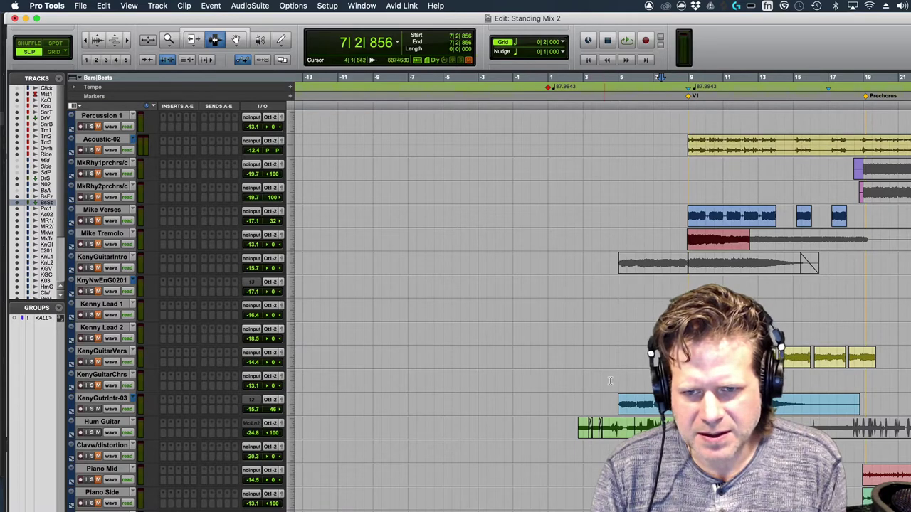
# - Play from about bar 4 into the first verse to check the panning of the two intro guitars
pyautogui.press('space')
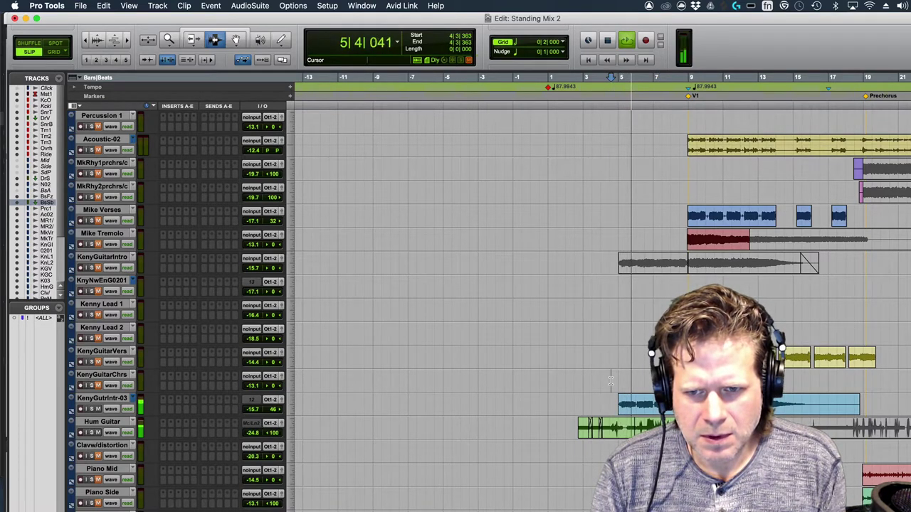
pyautogui.press('super+bracketright')
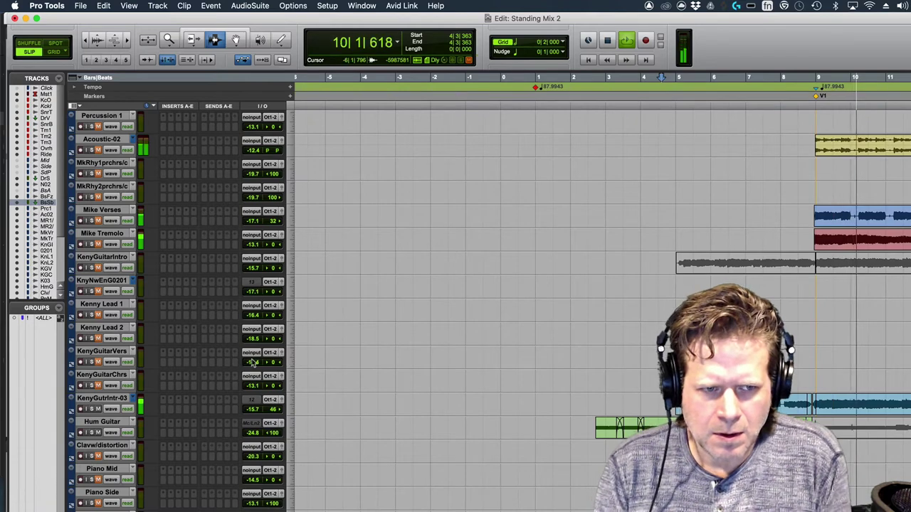
pyautogui.press('space')
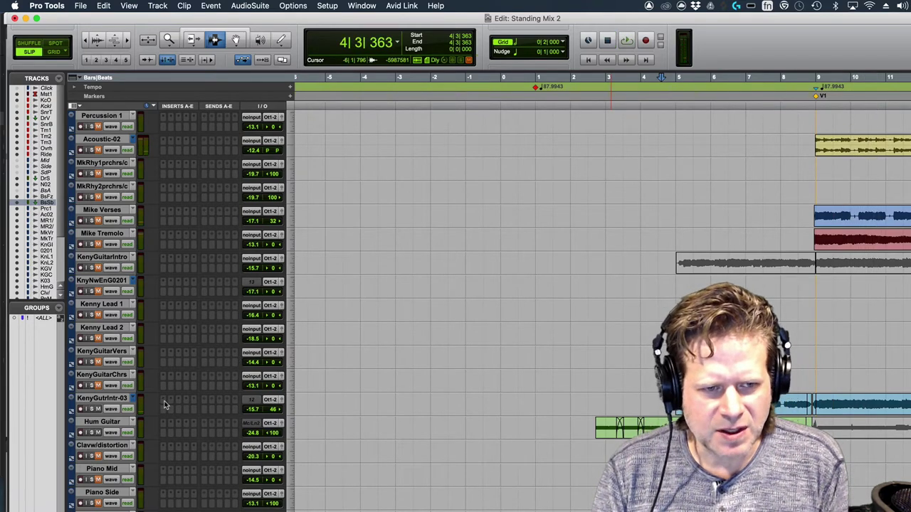
# - Insert FabFilter Pro-Q 3 on the KenyGutrIntr-03 track and add a bell boost of about 6.9 dB near 2750 Hz
pyautogui.click(165, 405)
pyautogui.click(200, 372)
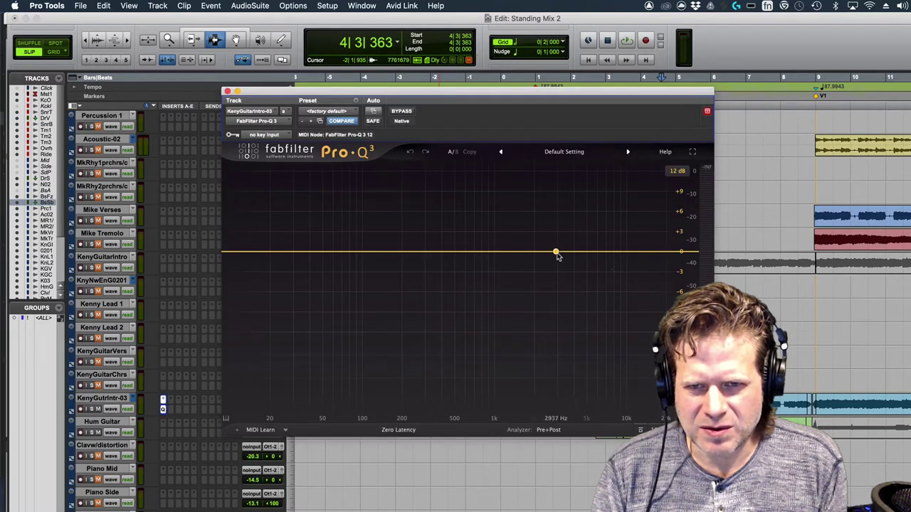
pyautogui.moveTo(558, 252); pyautogui.dragTo(550, 206)
# - Solo the KenyGutrIntr-03 track during playback and sweep the bell boost to about 2130 Hz at +11.2 dB
pyautogui.press('space')
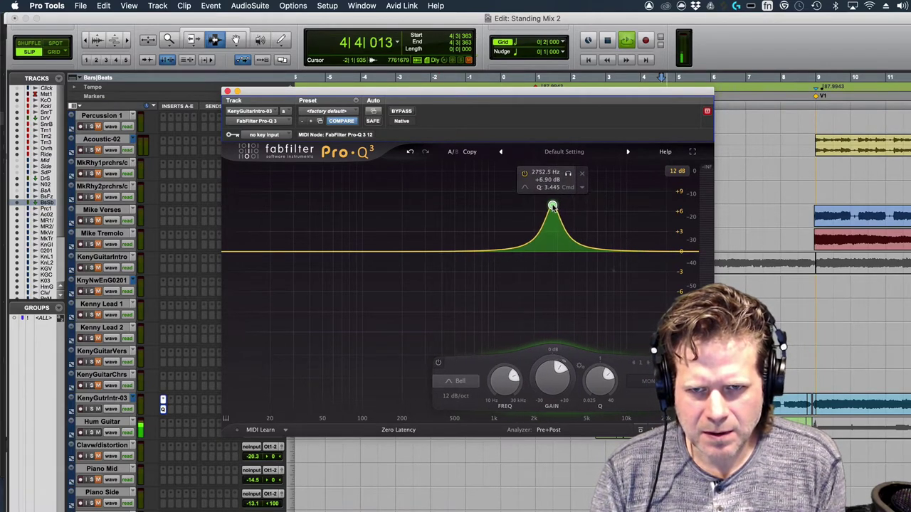
pyautogui.click(92, 409)
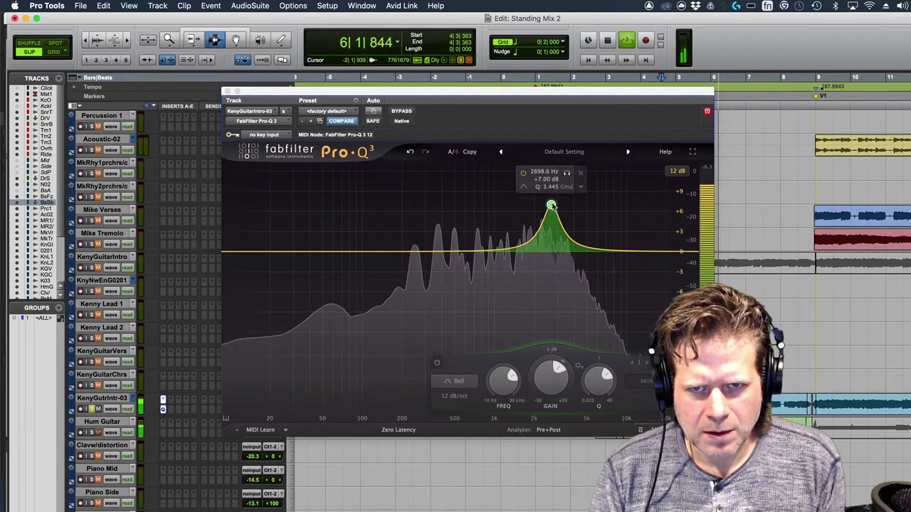
pyautogui.moveTo(551, 205); pyautogui.dragTo(539, 177)
pyautogui.press('space')
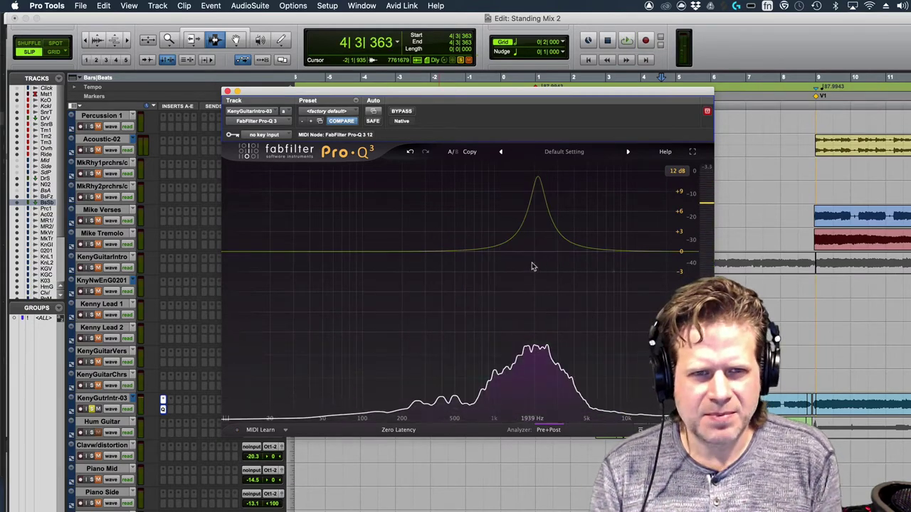
# - Reset the KenyGutrIntr-03 track's pan to centre and reposition the equalizer window over the timeline
pyautogui.moveTo(291, 93); pyautogui.dragTo(525, 95)
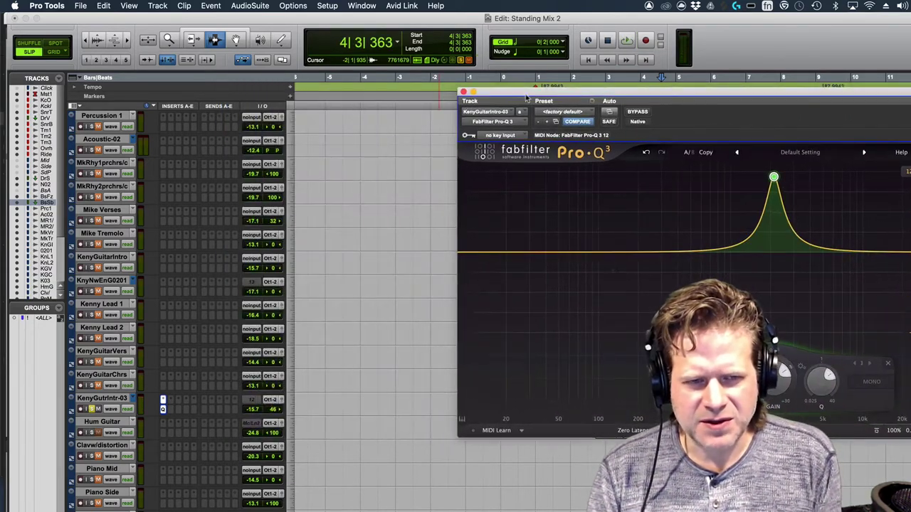
pyautogui.keyDown('alt'); pyautogui.click(276, 411); pyautogui.keyUp('alt')
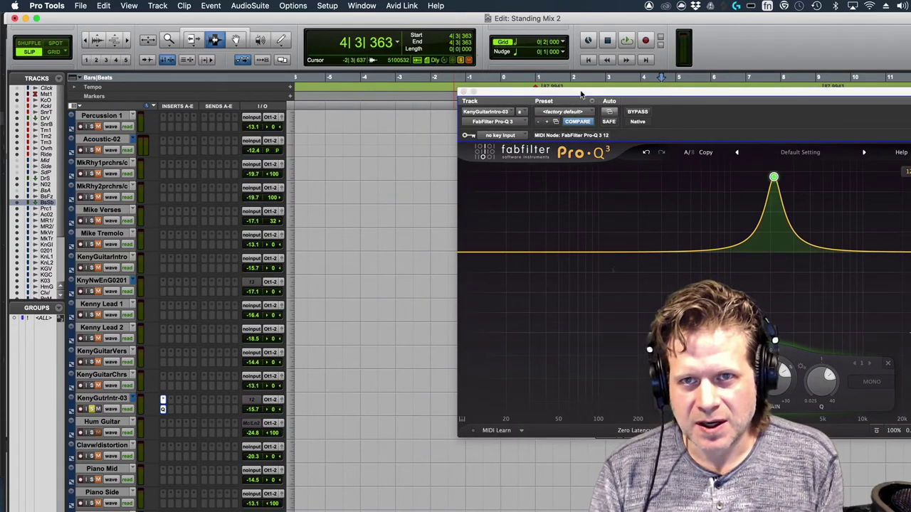
pyautogui.moveTo(581, 95); pyautogui.dragTo(435, 94)
# - Turn the bell boost into a cut of about 4.5 dB near 2680 Hz and audition it from bar 9
pyautogui.press('space')
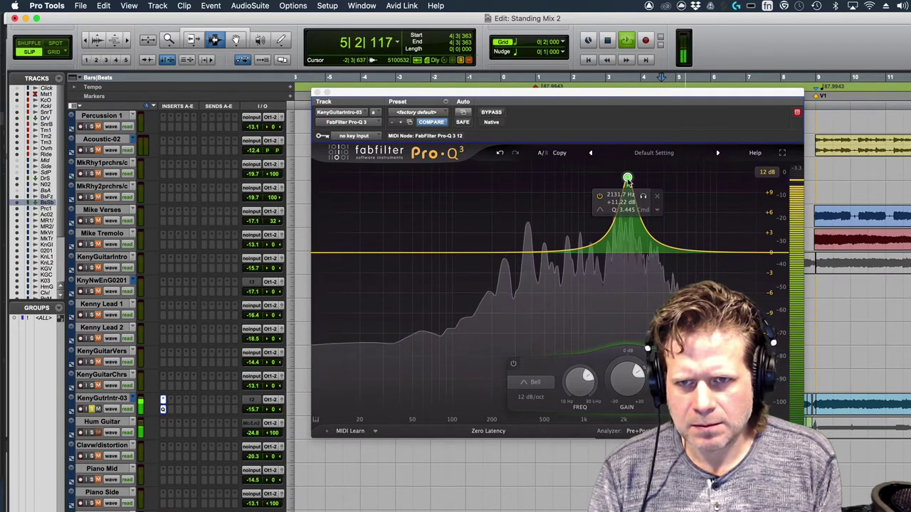
pyautogui.moveTo(627, 178); pyautogui.dragTo(641, 273)
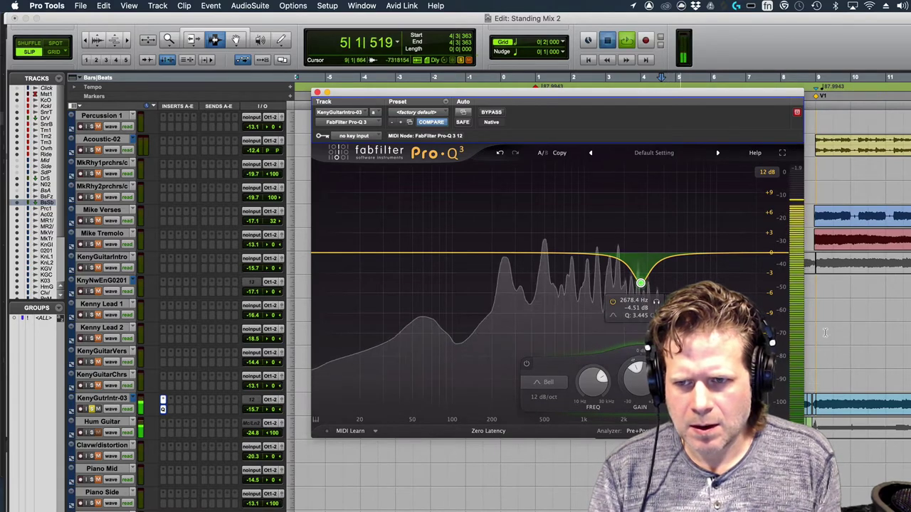
pyautogui.press('space')
pyautogui.click(816, 411)
pyautogui.press('space')
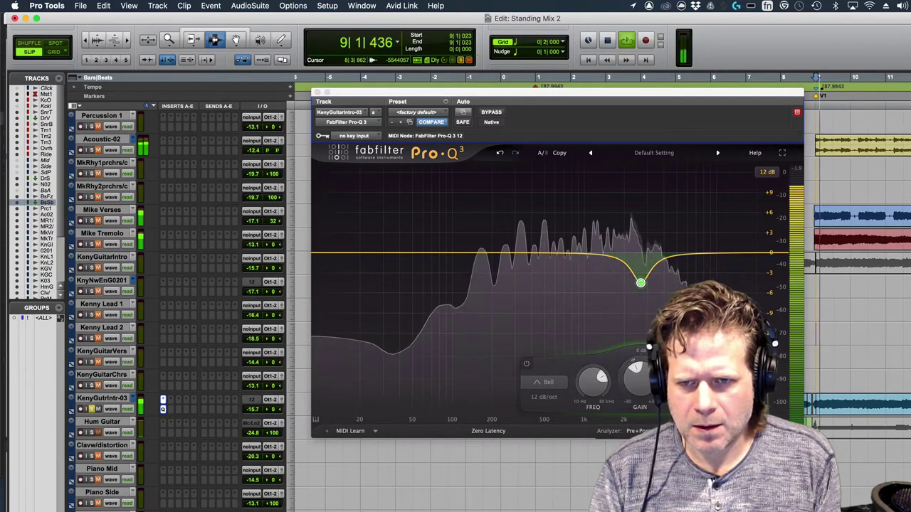
pyautogui.click(641, 286)
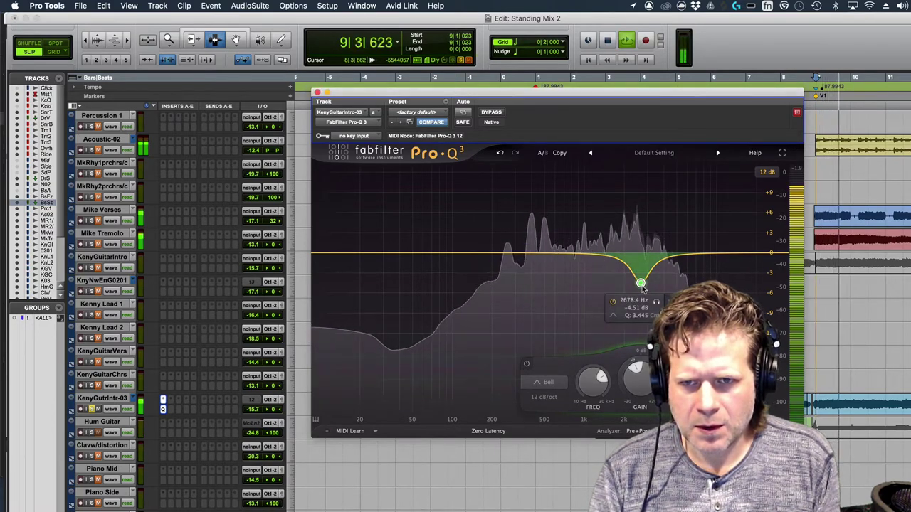
# - Add a Low Cut band with a 24 dB/oct slope at about 88 Hz to the intro guitar's equalizer
pyautogui.click(381, 258)
pyautogui.press('space')
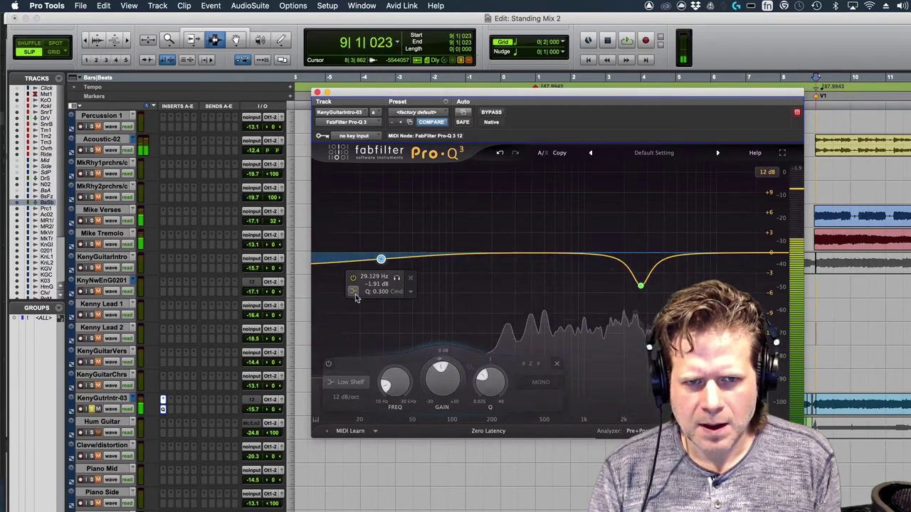
pyautogui.click(354, 292)
pyautogui.click(376, 304)
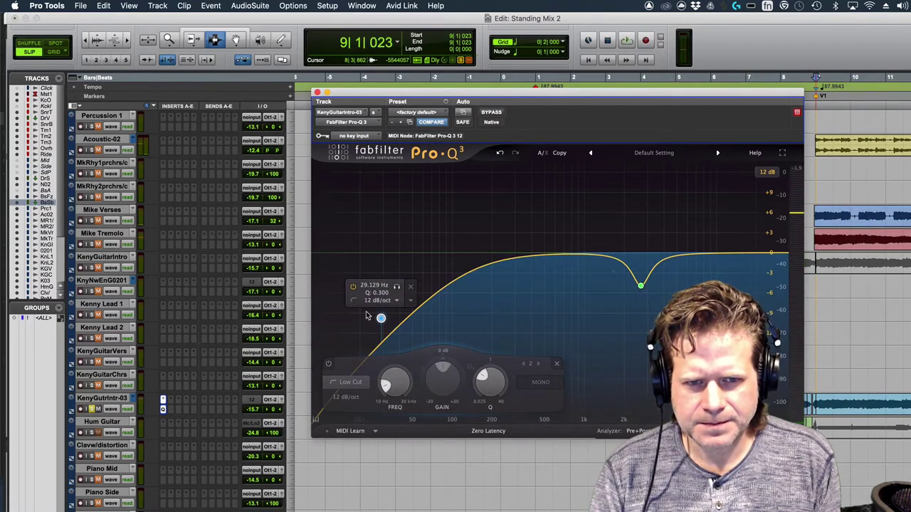
pyautogui.click(377, 301)
pyautogui.click(384, 343)
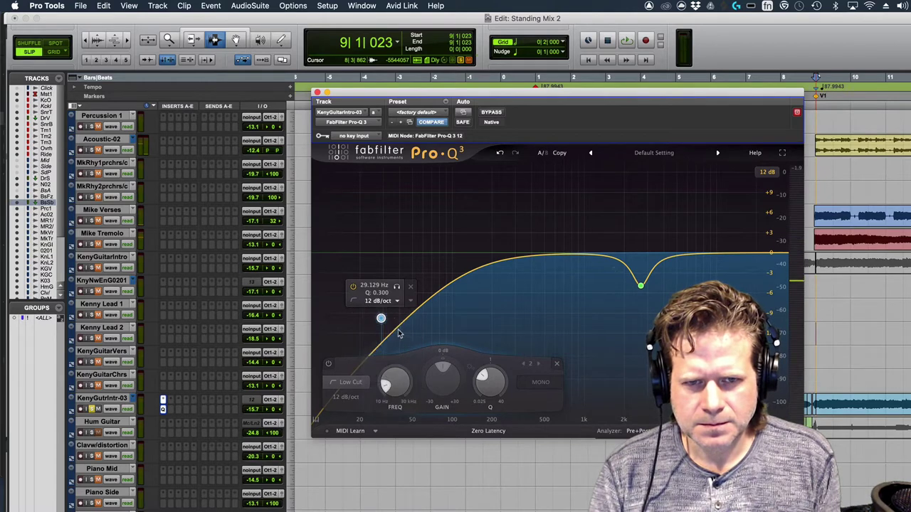
pyautogui.press('space')
pyautogui.moveTo(382, 386); pyautogui.dragTo(397, 345)
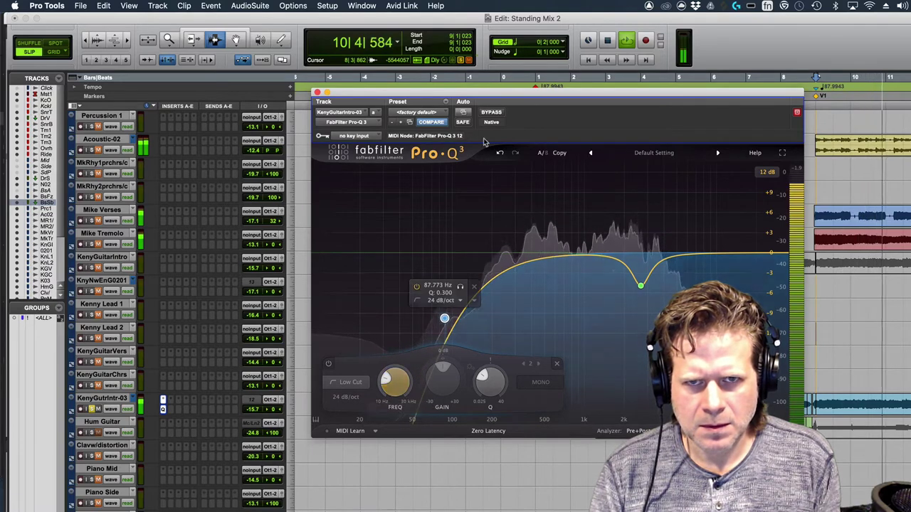
# - Compare the intro guitar with the equalizer bypassed and active, and deepen its bell cut to about -5.35 dB at 2666 Hz
pyautogui.click(490, 112)
pyautogui.click(488, 114)
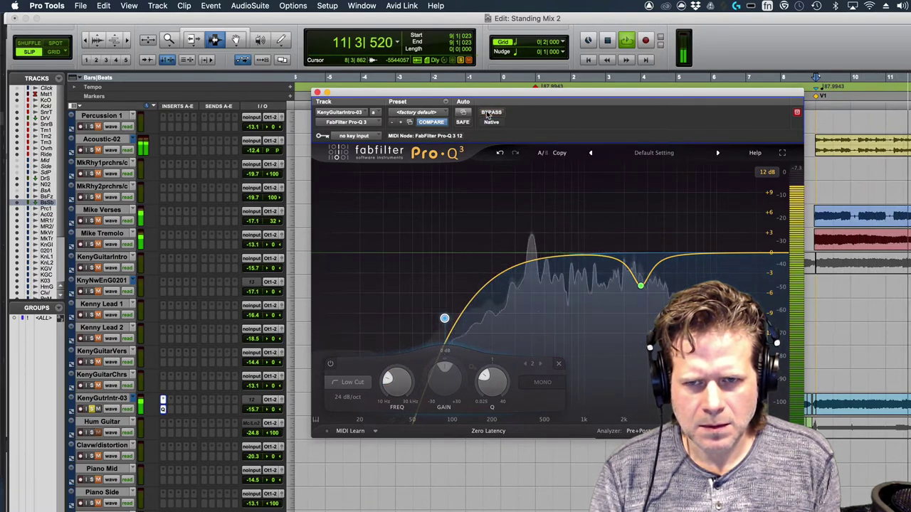
pyautogui.moveTo(642, 286); pyautogui.dragTo(640, 291)
pyautogui.press('space')
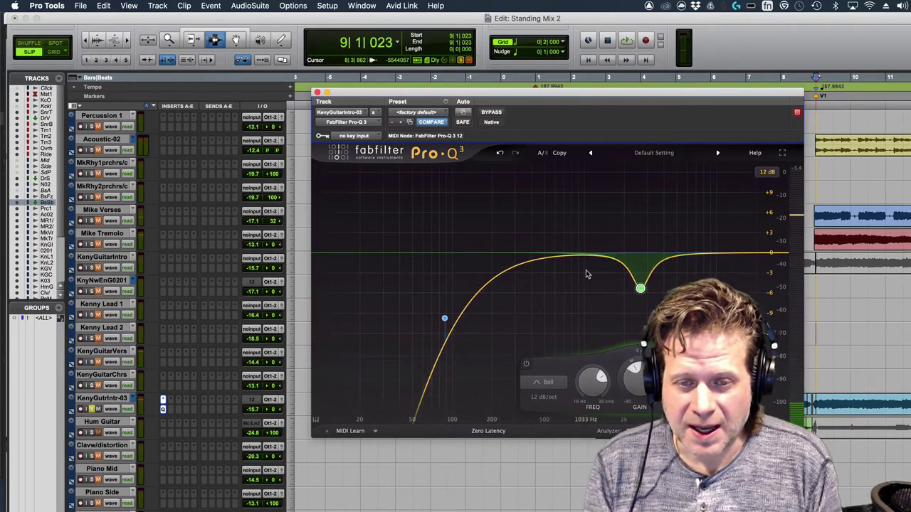
# - Raise the intro guitar's Low Cut frequency to about 107 Hz and restart playback
pyautogui.moveTo(459, 318)
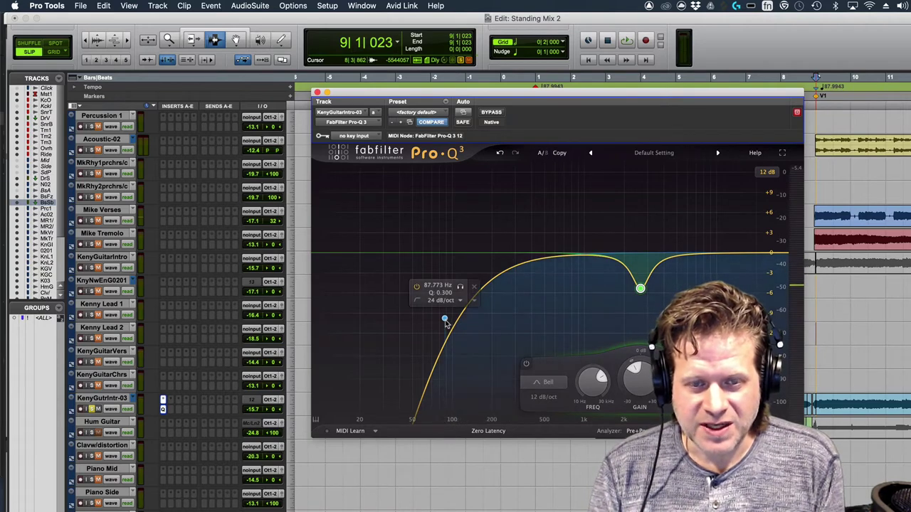
pyautogui.moveTo(446, 318); pyautogui.dragTo(455, 320)
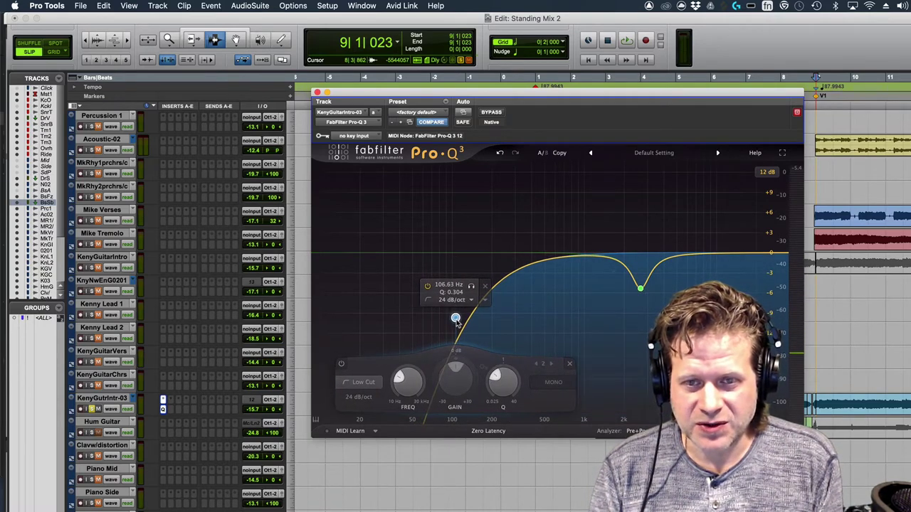
pyautogui.moveTo(685, 260)
pyautogui.press('space')
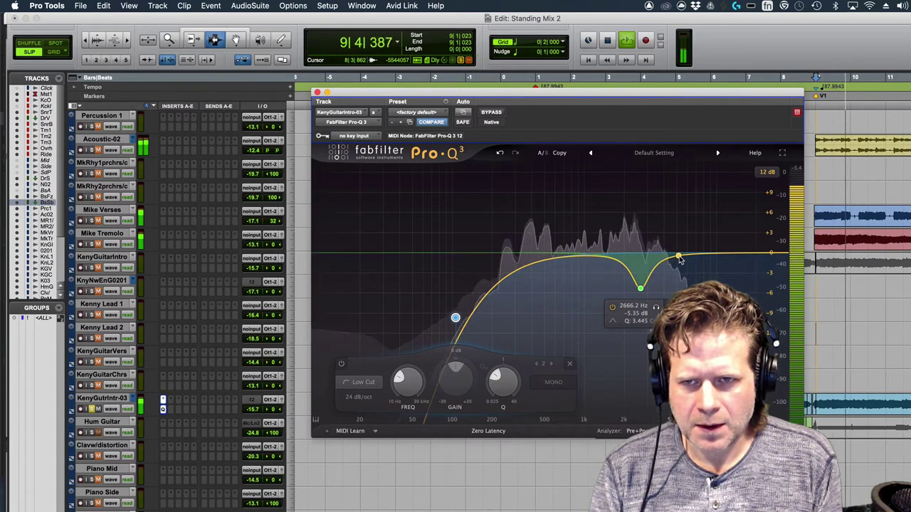
# - Add a high bell boost of about 3.5 dB near 13.3 kHz to the intro guitar and adjust its width during playback
pyautogui.moveTo(680, 260); pyautogui.dragTo(733, 233)
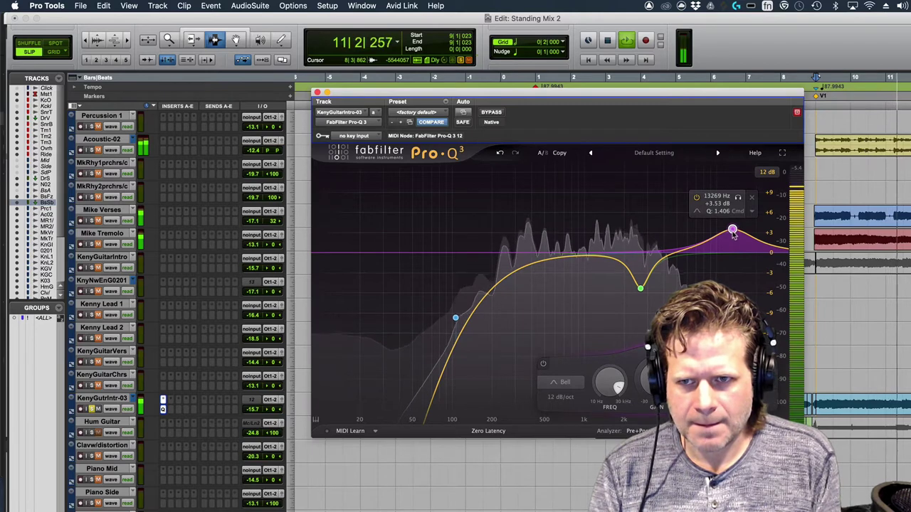
pyautogui.scroll(3, 733, 232)
pyautogui.scroll(-5, 732, 232)
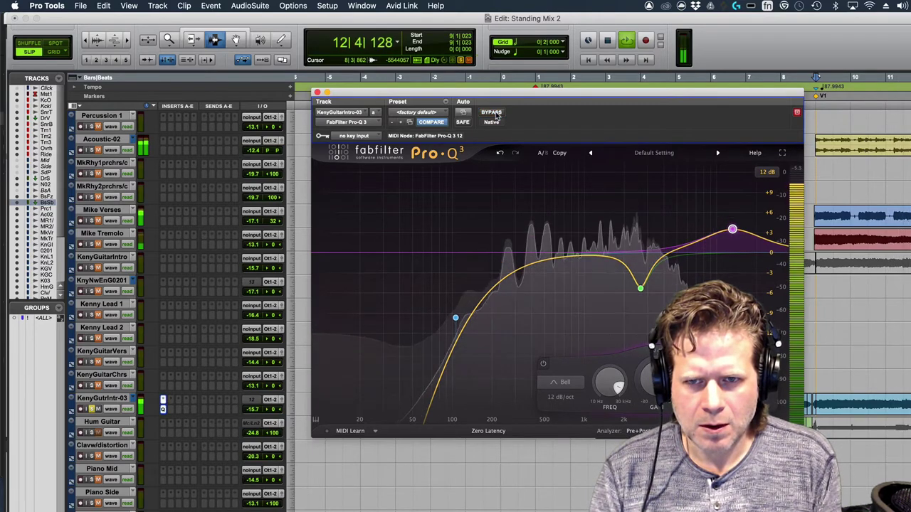
pyautogui.press('space')
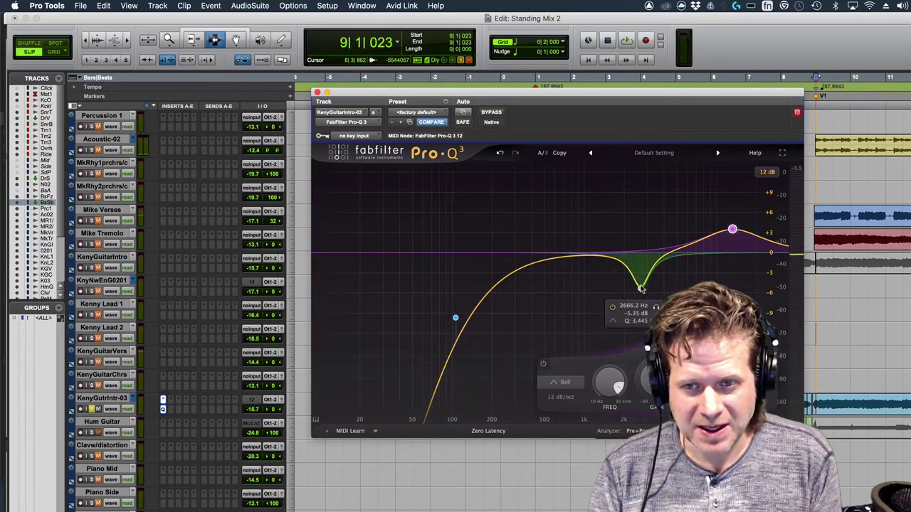
# - Deepen the intro guitar's bell cut to about -7.66 dB at 2618 Hz with Q near 2.7, and close the equalizer
pyautogui.moveTo(639, 292); pyautogui.dragTo(640, 296)
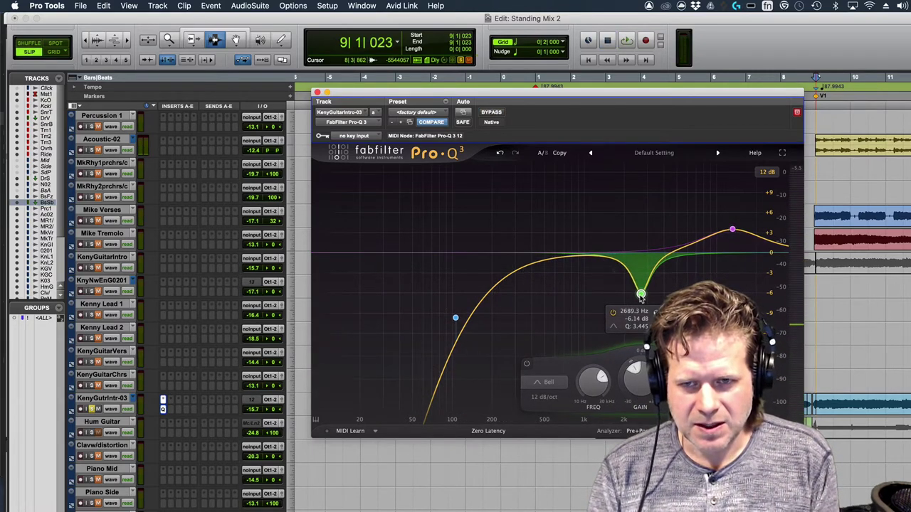
pyautogui.scroll(2, 639, 299)
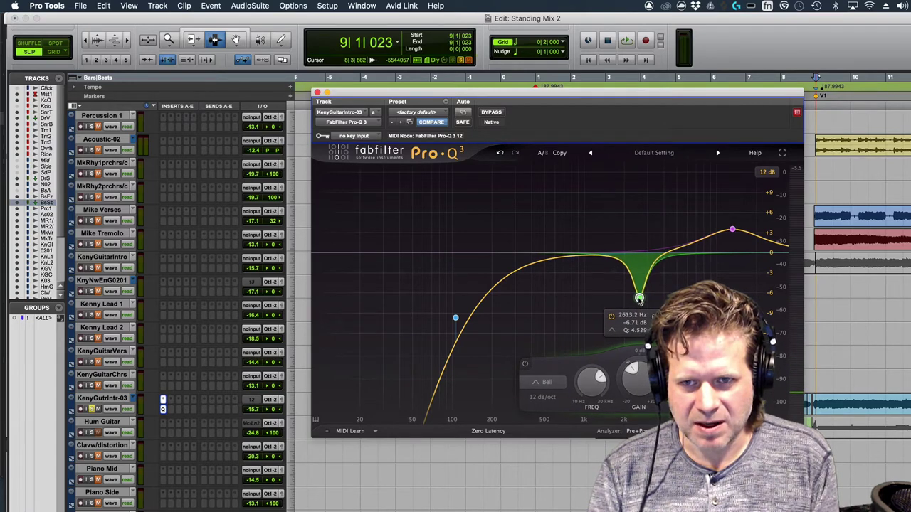
pyautogui.scroll(-3, 640, 300)
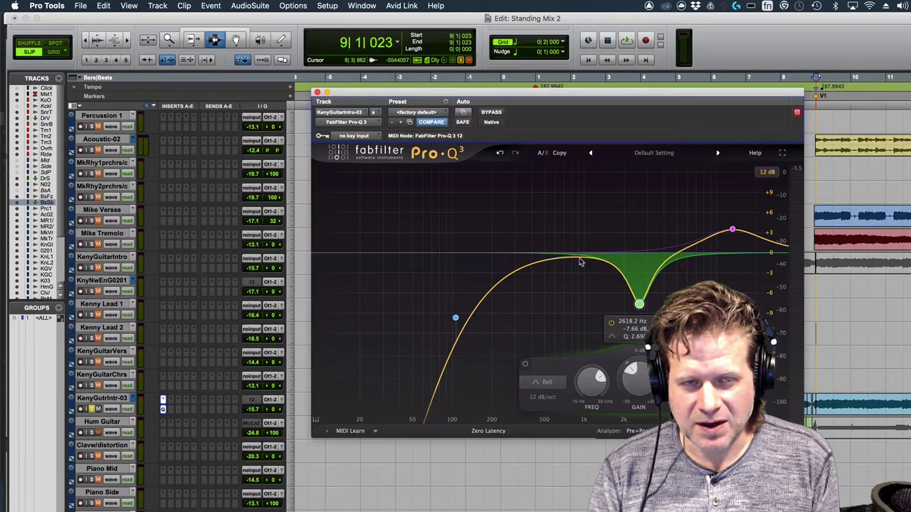
pyautogui.click(317, 94)
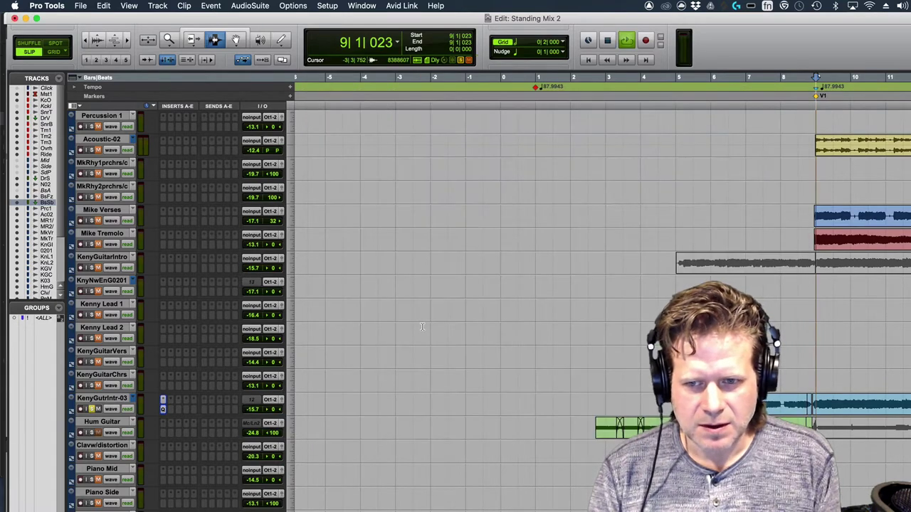
# - Pan the KenyGutrIntr-03 track 62 to the right, set its volume to -11.8 dB and end its solo
pyautogui.scroll(-1, 205, 443)
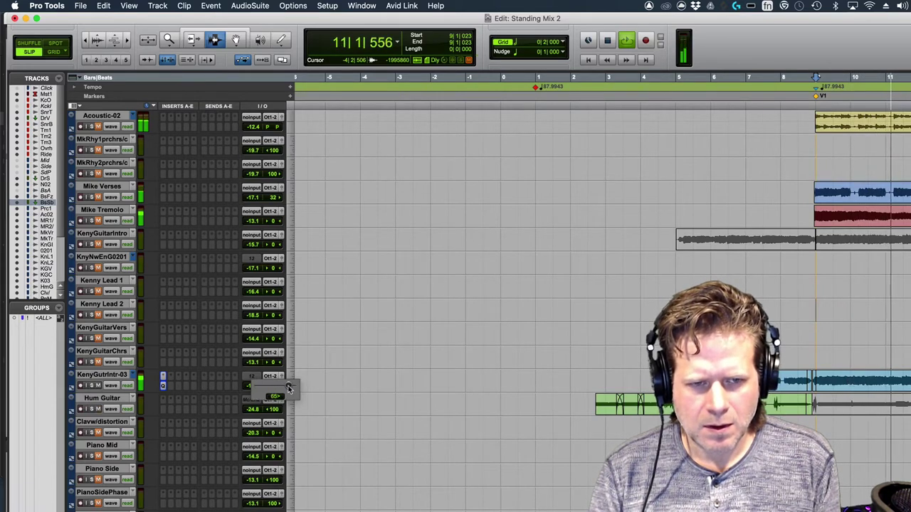
pyautogui.click(251, 385)
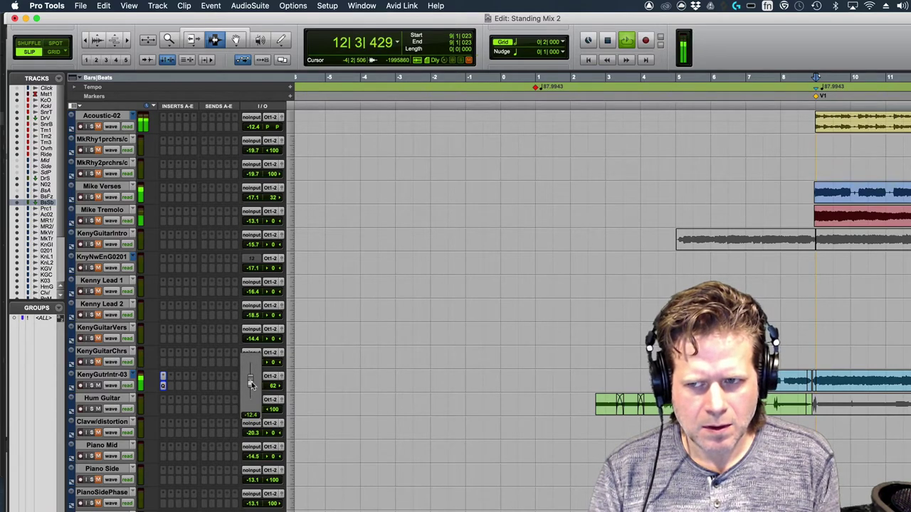
pyautogui.moveTo(251, 381); pyautogui.dragTo(254, 385)
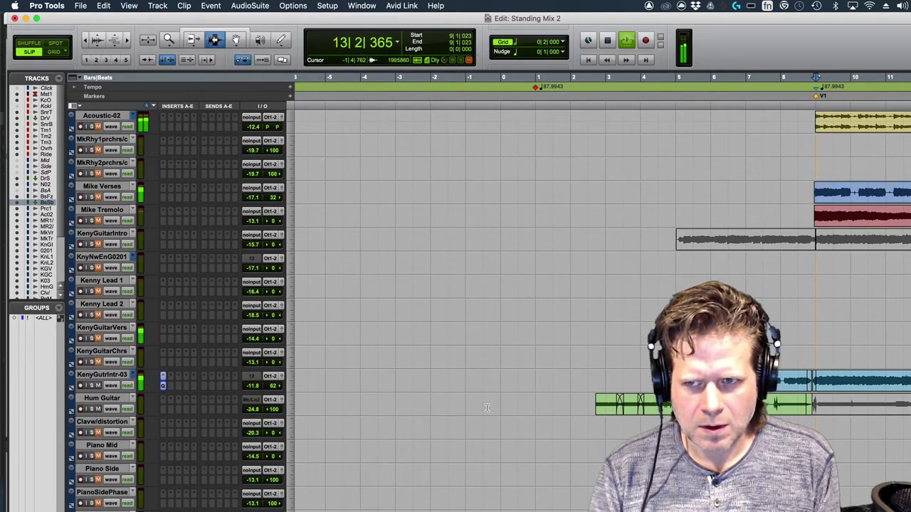
pyautogui.press('space')
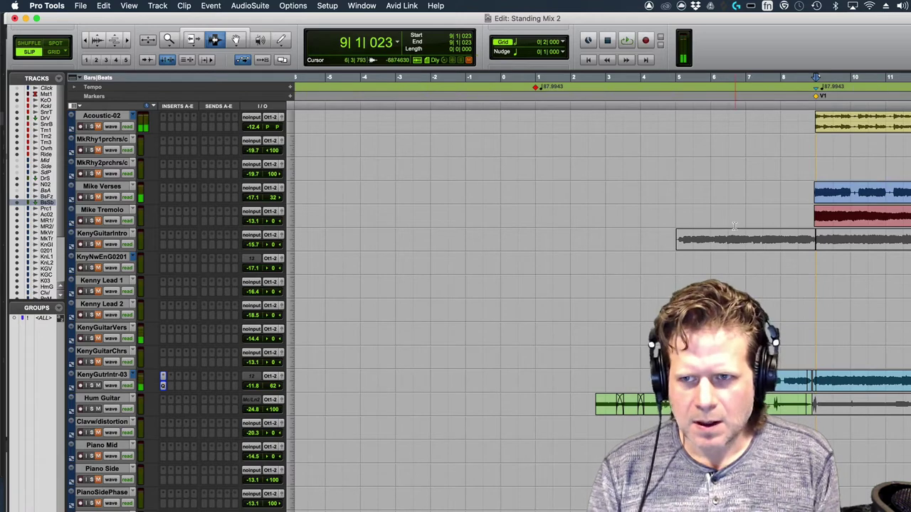
# - Play the mix from just before bar 9 and solo the Acoustic-02 track
pyautogui.scroll(3, 744, 284)
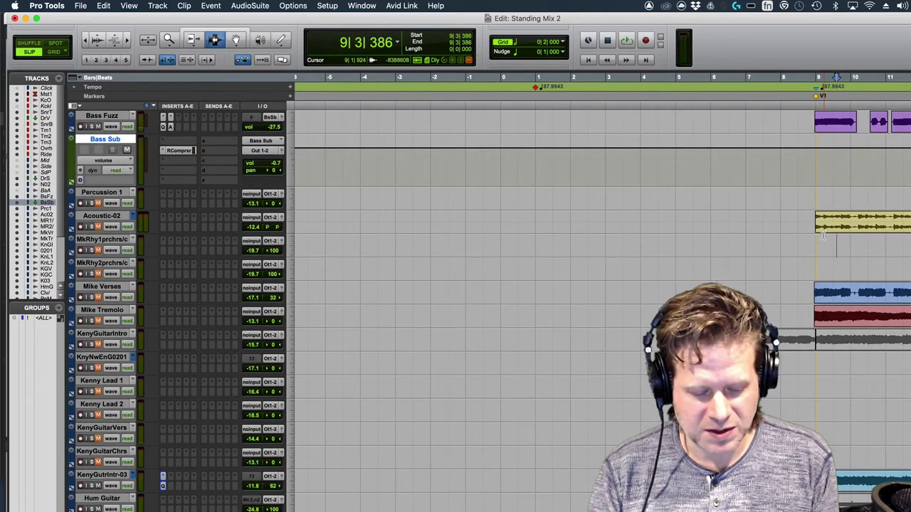
pyautogui.press('r')
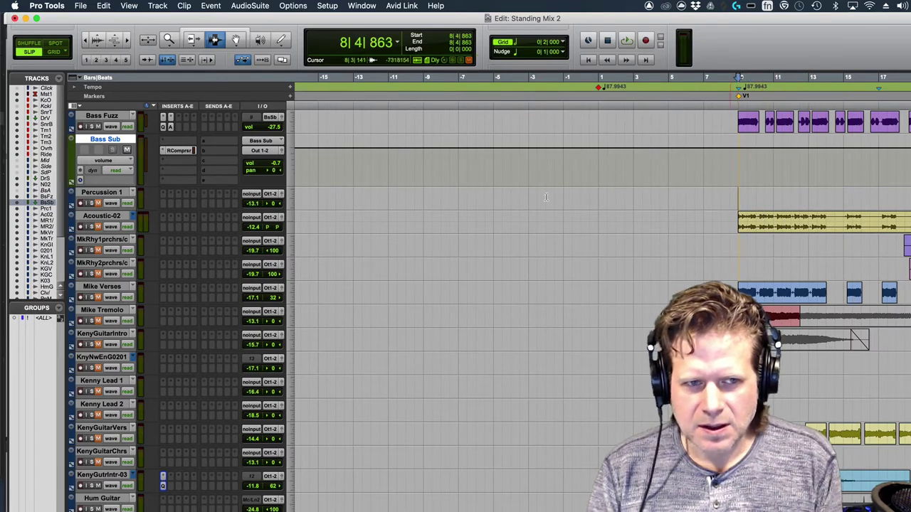
pyautogui.press('space')
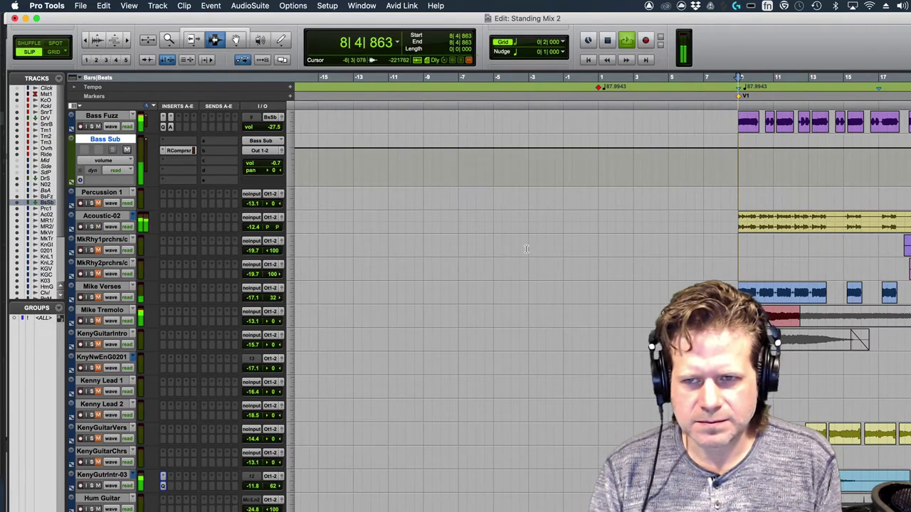
pyautogui.click(90, 226)
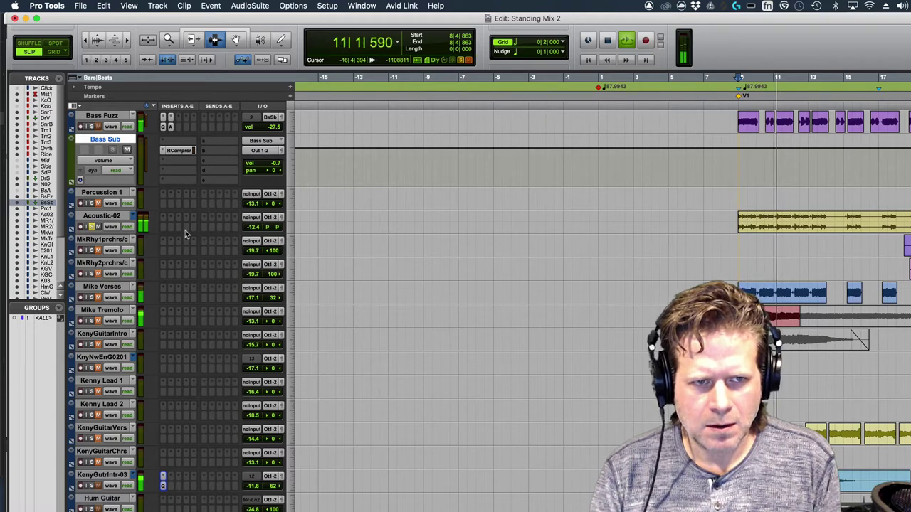
# - Insert FabFilter Pro-Q 3 on the Acoustic-02 track and restart playback
pyautogui.press('space')
pyautogui.click(166, 219)
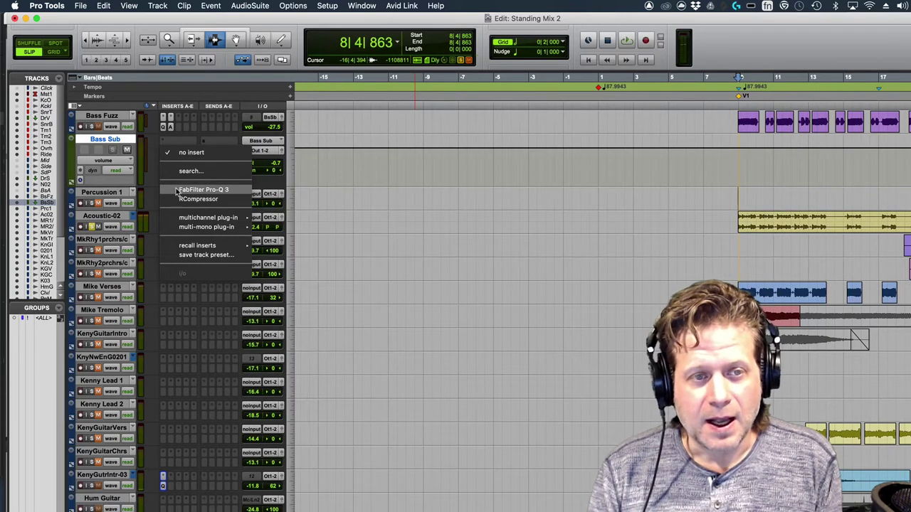
pyautogui.click(178, 191)
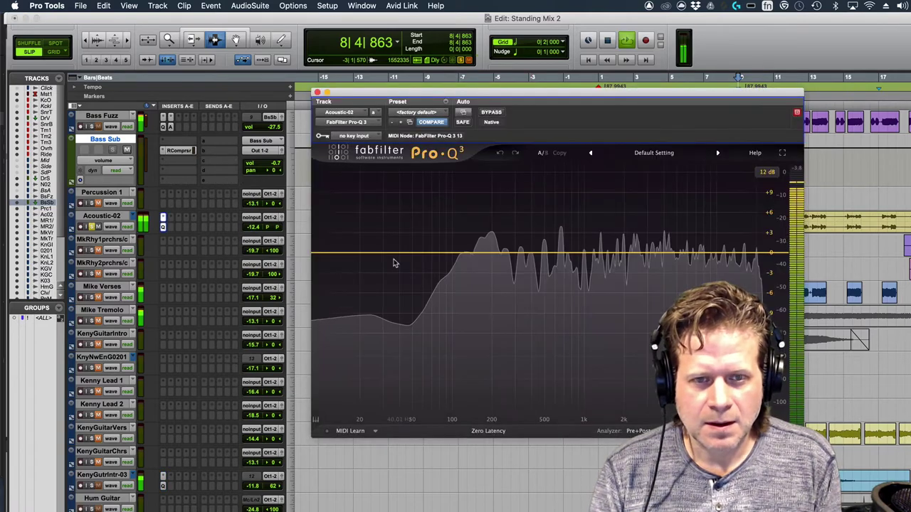
pyautogui.press('space')
# - Add a Low Cut band with a 24 dB/oct slope slightly above 100 Hz to the Acoustic-02 equalizer
pyautogui.doubleClick(393, 274)
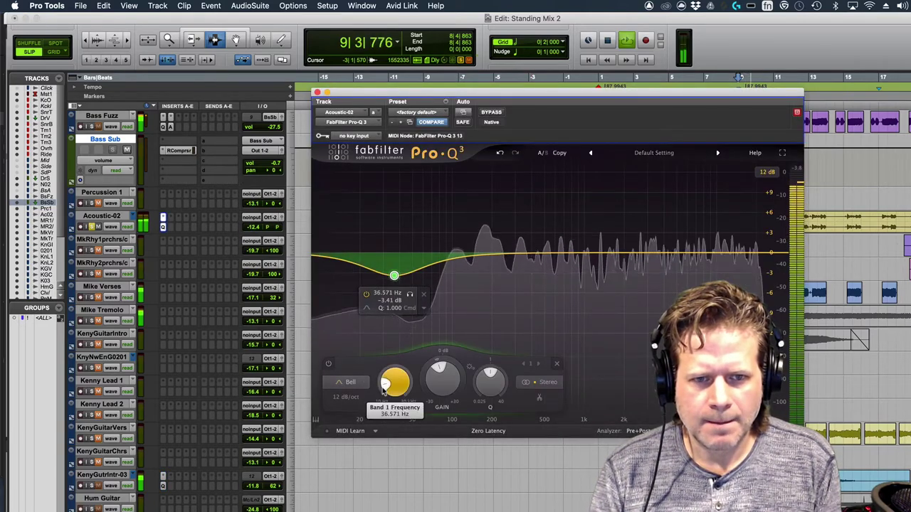
pyautogui.moveTo(369, 313)
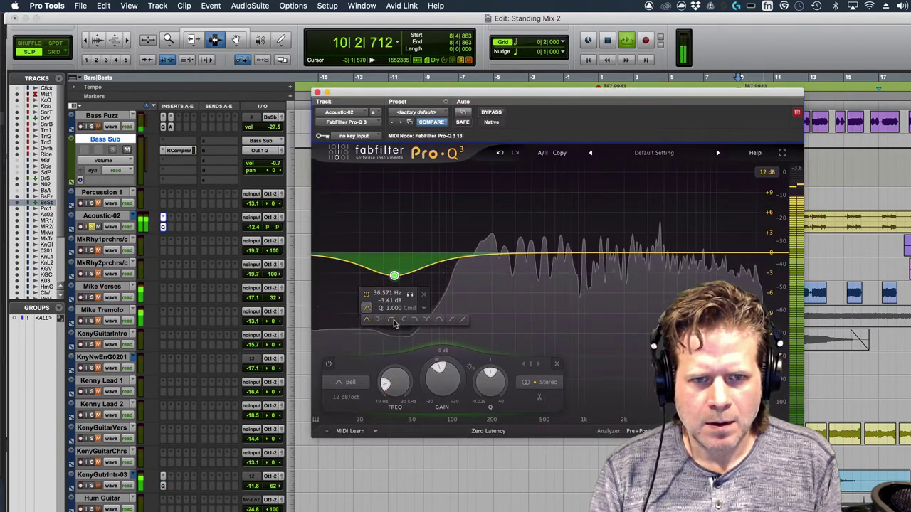
pyautogui.click(393, 322)
pyautogui.click(349, 399)
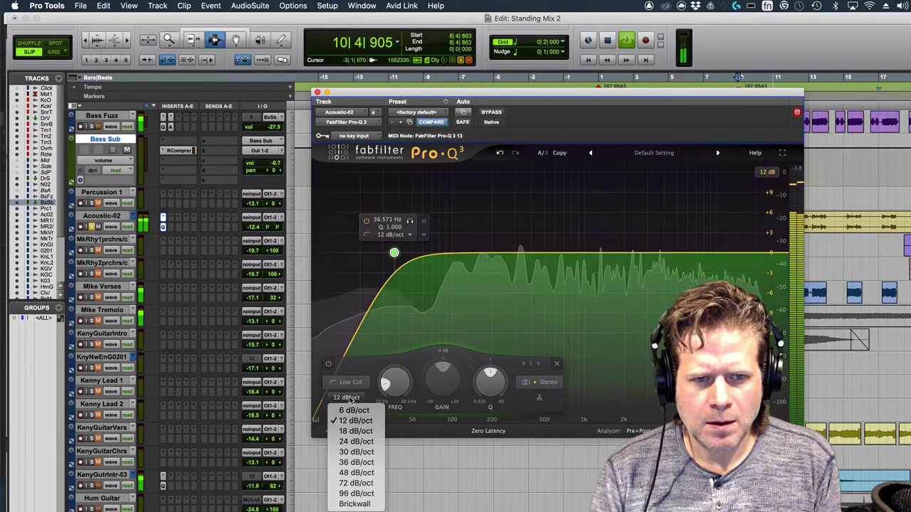
pyautogui.click(356, 441)
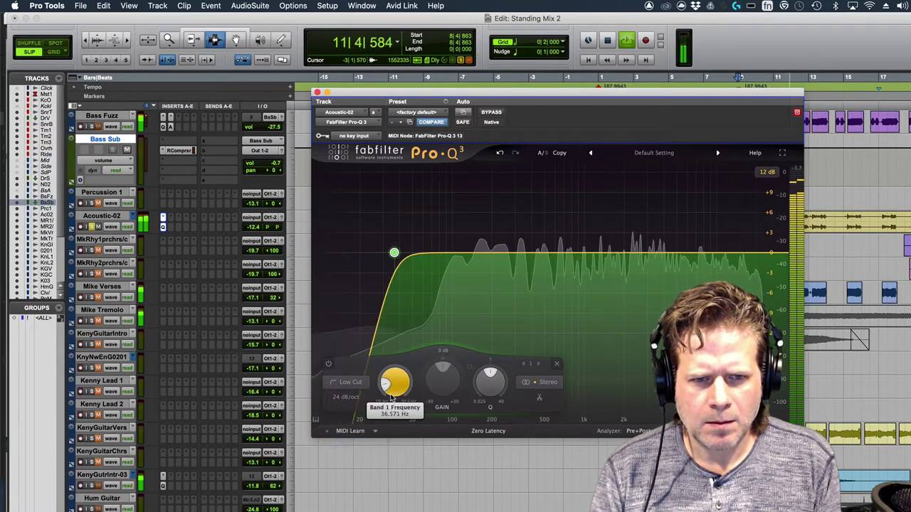
pyautogui.moveTo(394, 390); pyautogui.dragTo(396, 354)
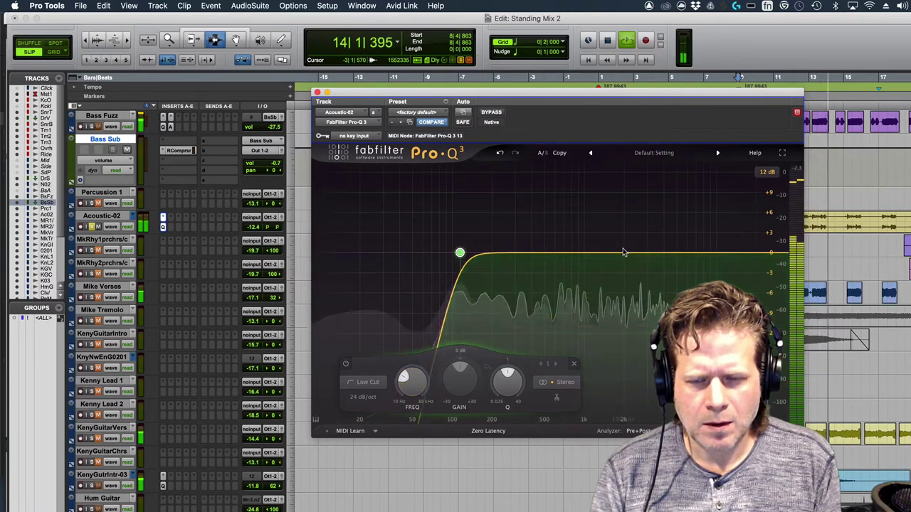
# - Add a bell cut of about 5.7 dB at 1090 Hz and a gentle bell boost near 7 kHz to Acoustic-02
pyautogui.moveTo(613, 255); pyautogui.dragTo(592, 288)
pyautogui.scroll(3, 592, 287)
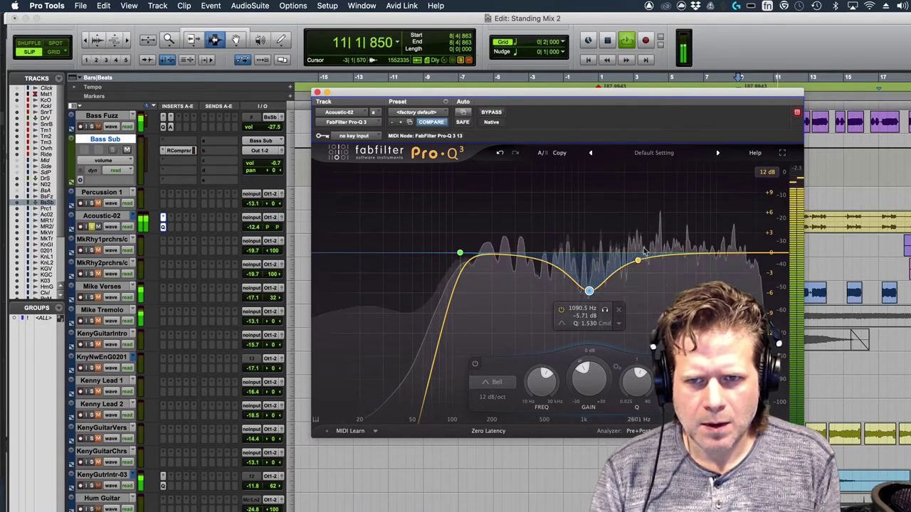
pyautogui.moveTo(644, 250); pyautogui.dragTo(684, 242)
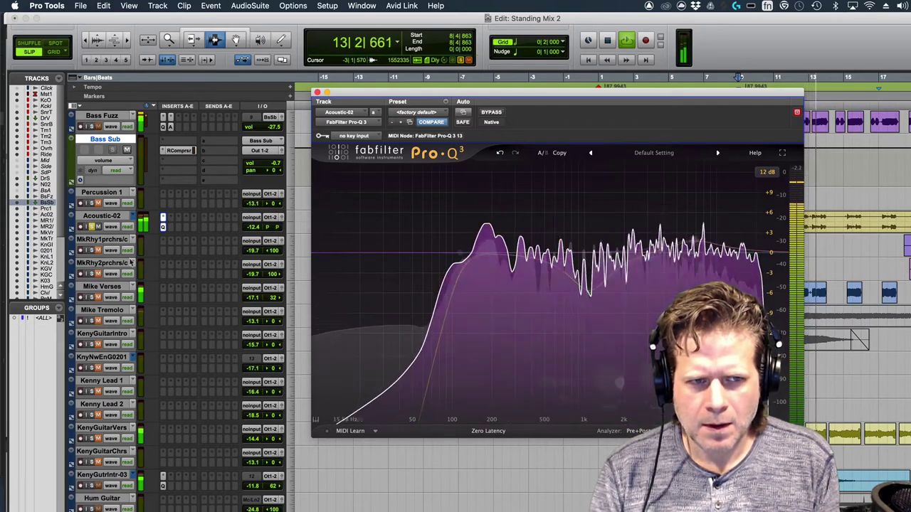
# - Unsolo Acoustic-02, compare its sound with the equalizer bypassed and active in the mix, and close the equalizer
pyautogui.click(92, 226)
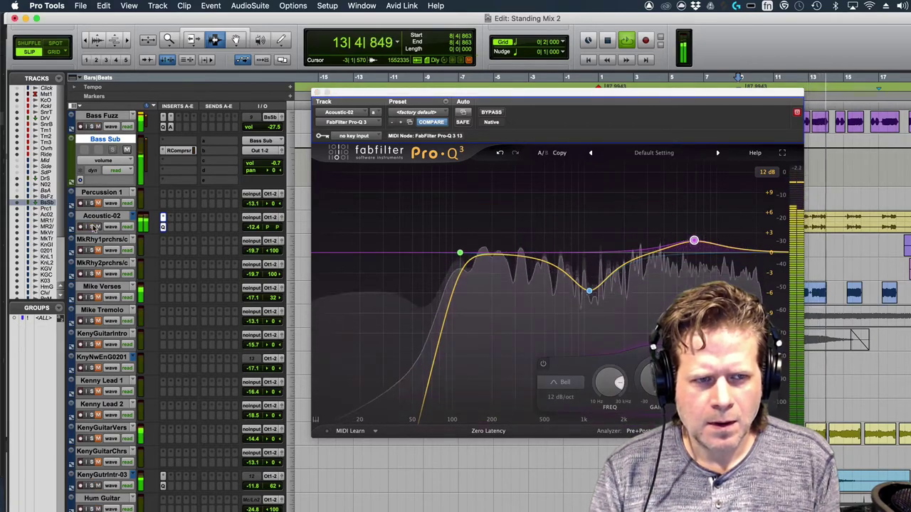
pyautogui.click(490, 112)
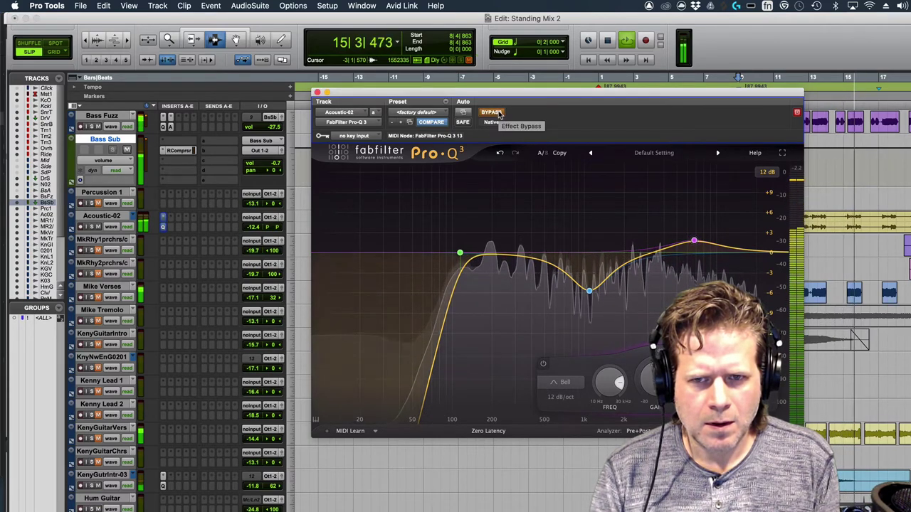
pyautogui.click(498, 114)
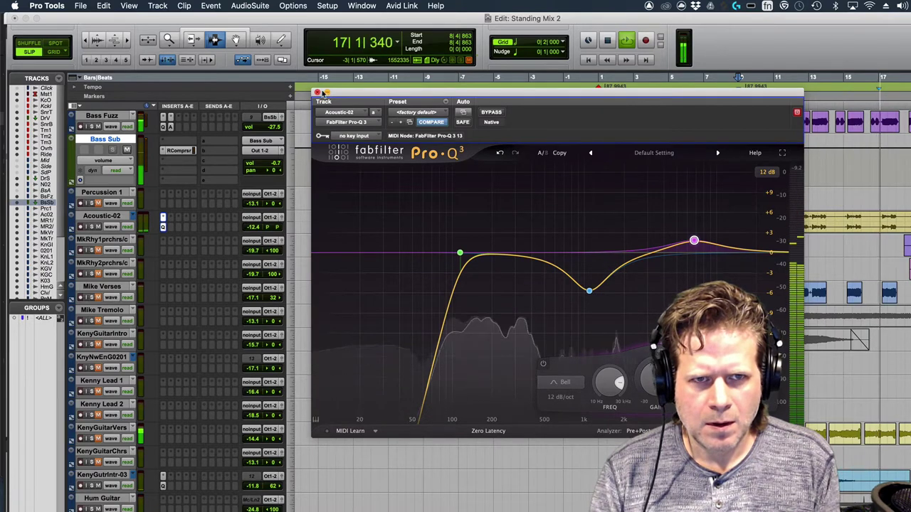
pyautogui.click(318, 92)
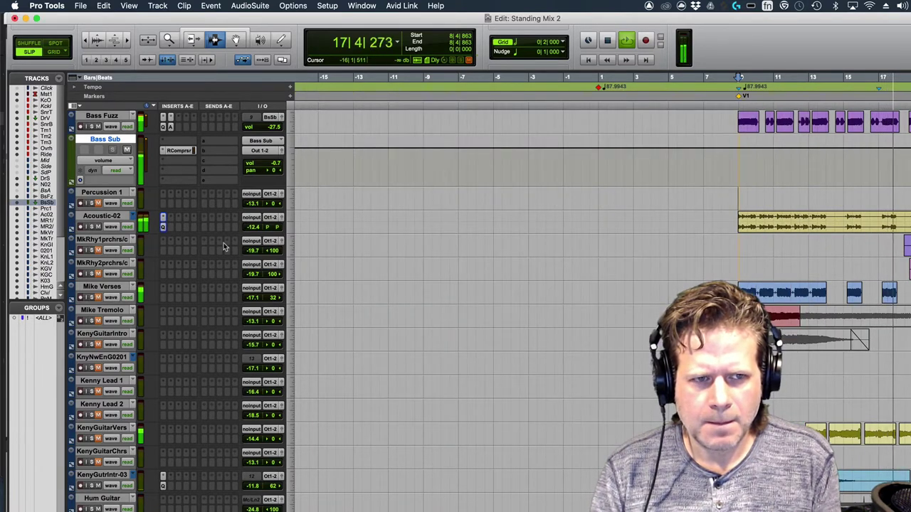
# - Reopen the Acoustic-02 equalizer and change the midrange cut to about -7.64 dB at 1014 Hz with Q near 0.88
pyautogui.press('space')
pyautogui.click(163, 217)
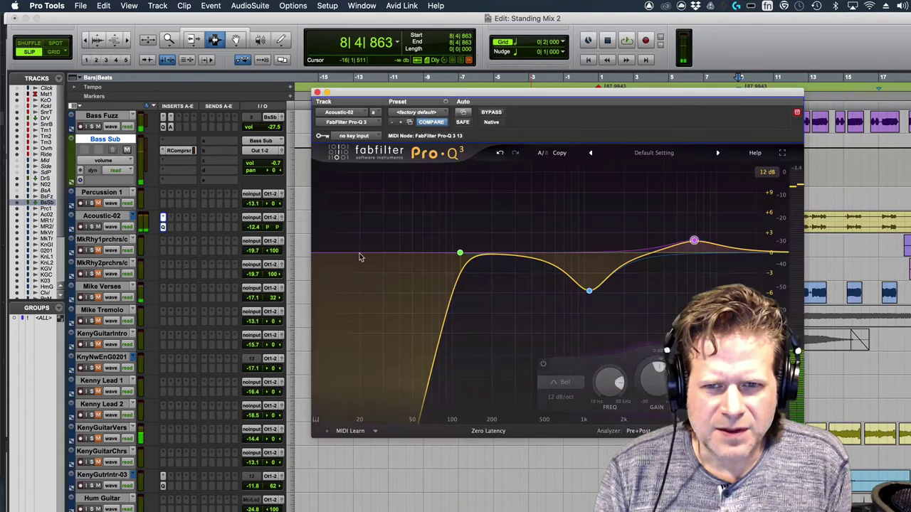
pyautogui.moveTo(589, 292); pyautogui.dragTo(588, 296)
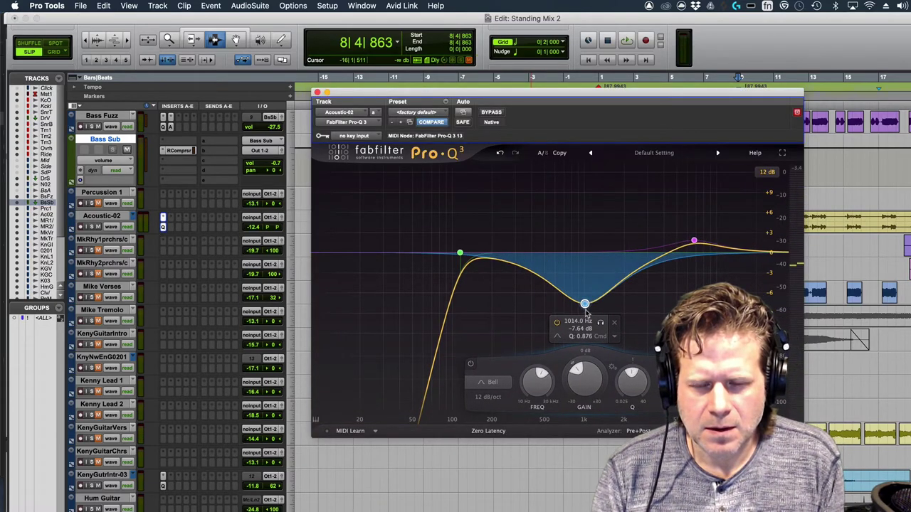
# - Solo Acoustic-02 during playback and set its midrange equalizer cut to about -8.10 dB at 972.53 Hz with Q 1.084
pyautogui.press('space')
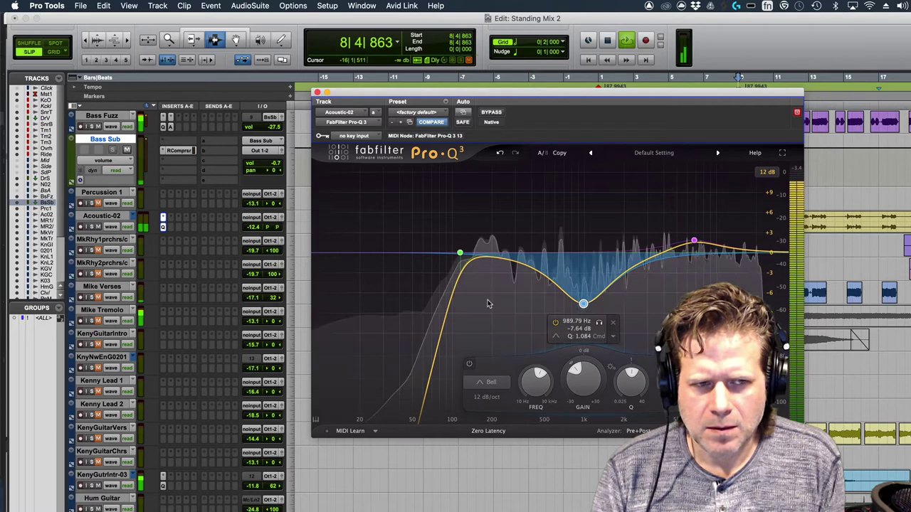
pyautogui.click(92, 226)
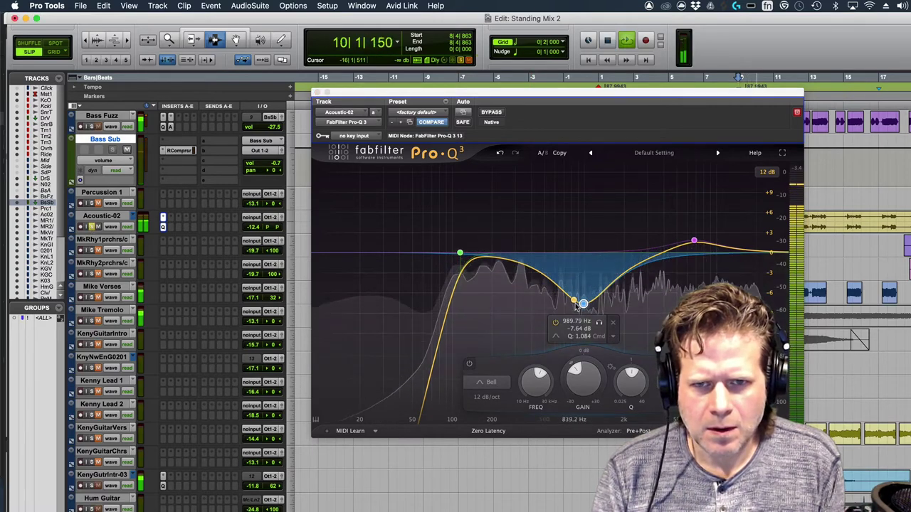
pyautogui.moveTo(584, 304); pyautogui.dragTo(583, 307)
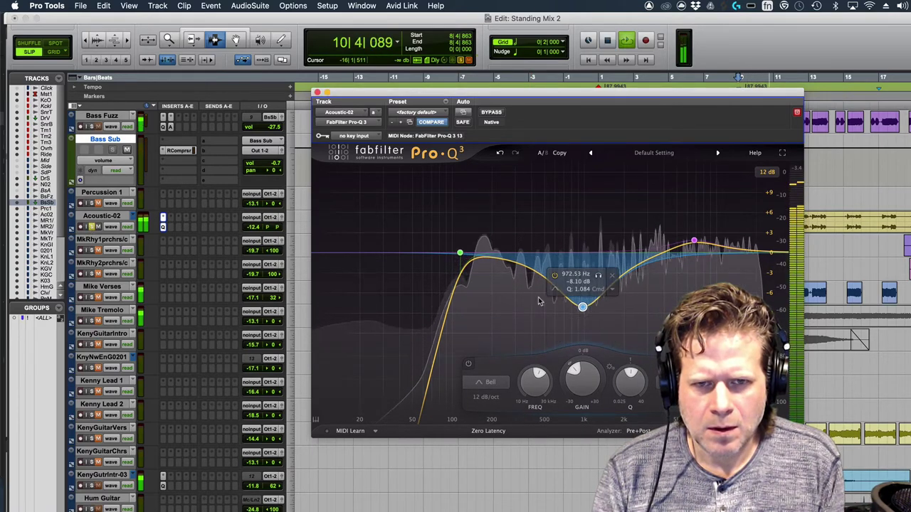
# - Add a very wide bell cut of roughly 3.5 dB near 220 Hz to the Acoustic-02 equalizer and unsolo the track
pyautogui.click(492, 271)
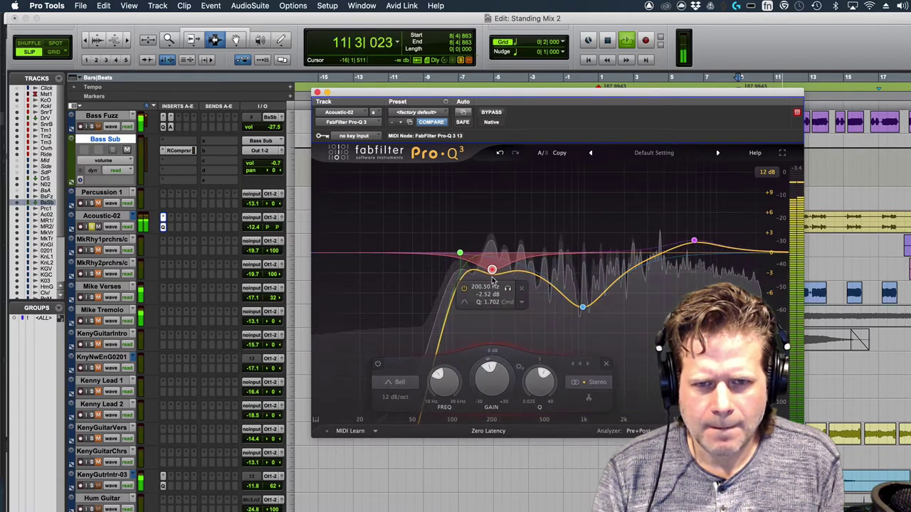
pyautogui.moveTo(493, 281); pyautogui.dragTo(498, 311)
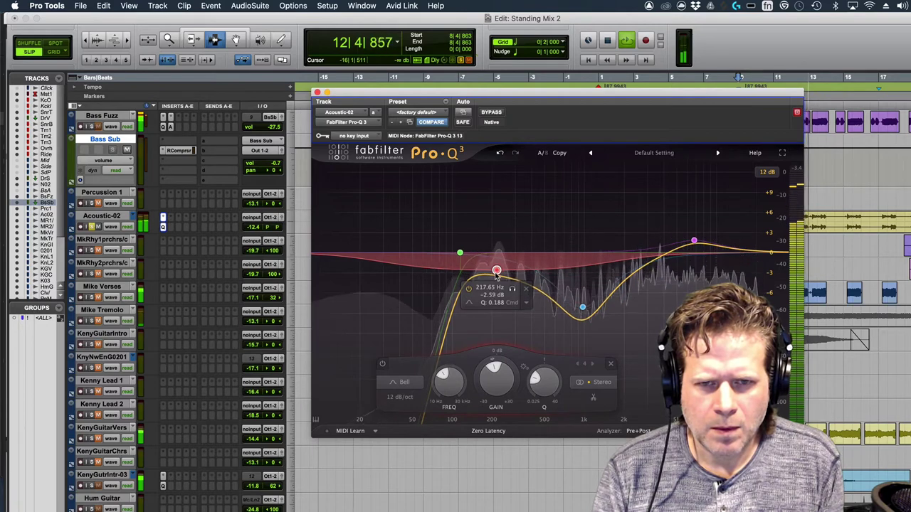
pyautogui.moveTo(499, 274); pyautogui.dragTo(499, 283)
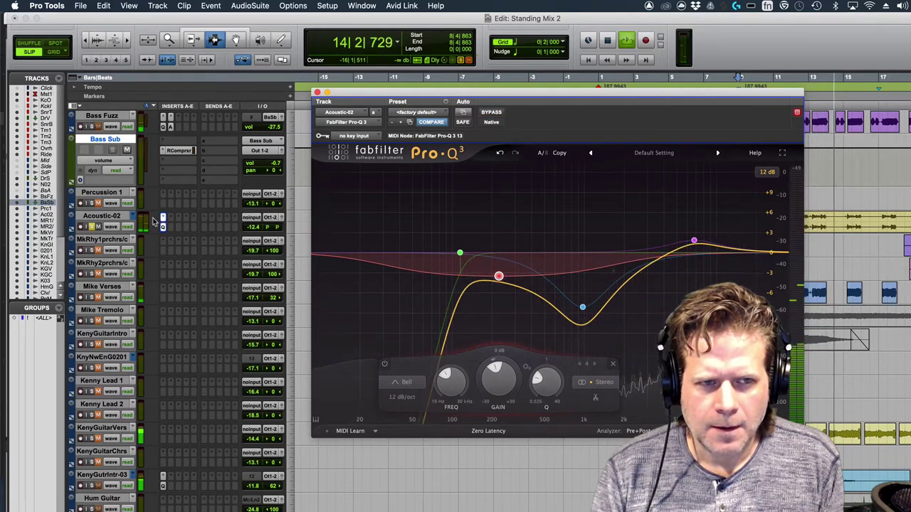
pyautogui.press('space')
pyautogui.click(94, 227)
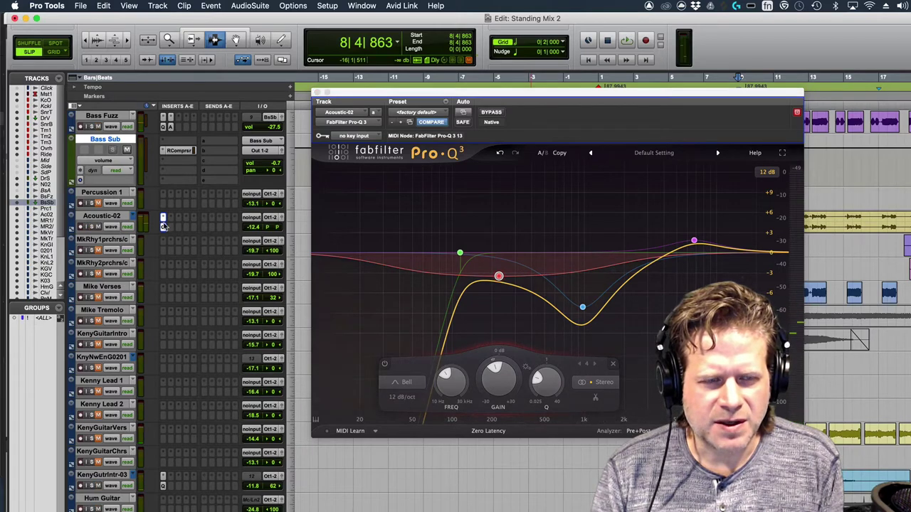
# - Insert RCompressor after the equalizer on Acoustic-02 and solo the track during playback
pyautogui.click(170, 219)
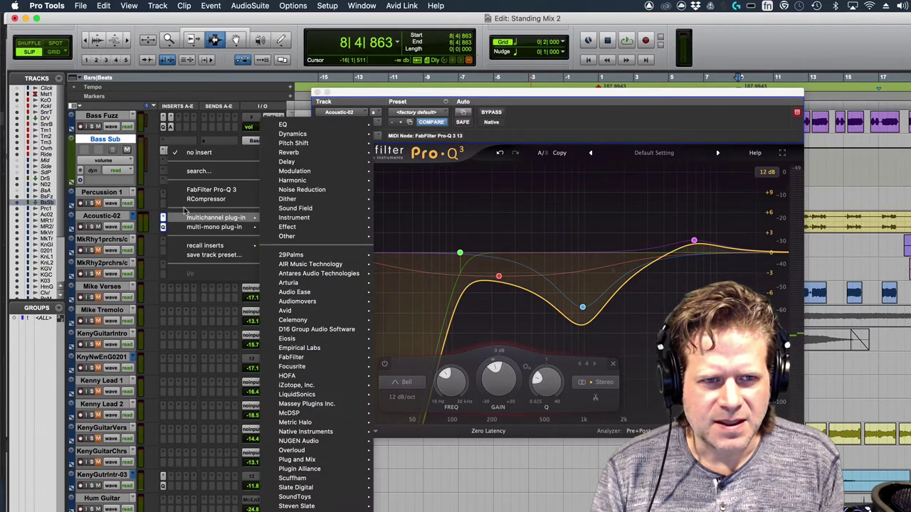
pyautogui.click(199, 199)
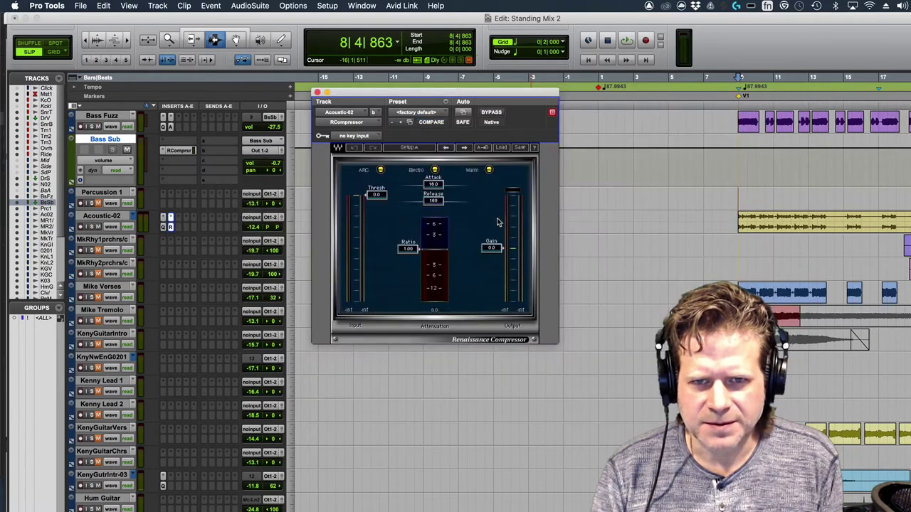
pyautogui.press('space')
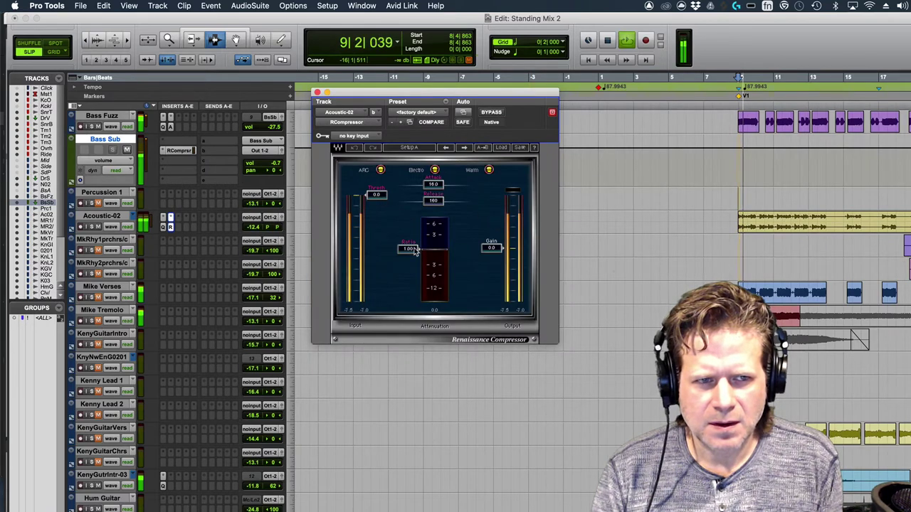
pyautogui.click(92, 226)
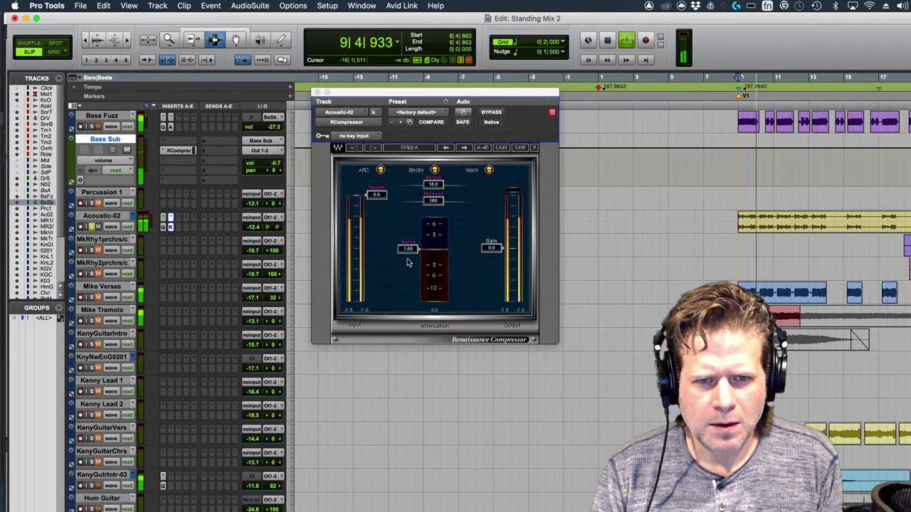
# - Set the Acoustic-02 compressor's ratio to 2.00, threshold to -20.0 and gain to about 5.9, close it and stop playback
pyautogui.moveTo(407, 263); pyautogui.dragTo(407, 273)
pyautogui.moveTo(377, 194); pyautogui.dragTo(376, 230)
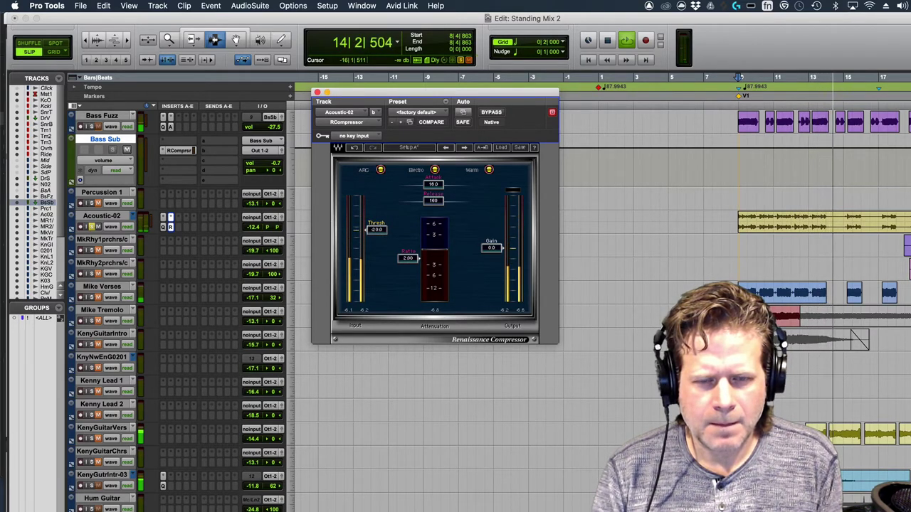
pyautogui.moveTo(491, 247); pyautogui.dragTo(491, 237)
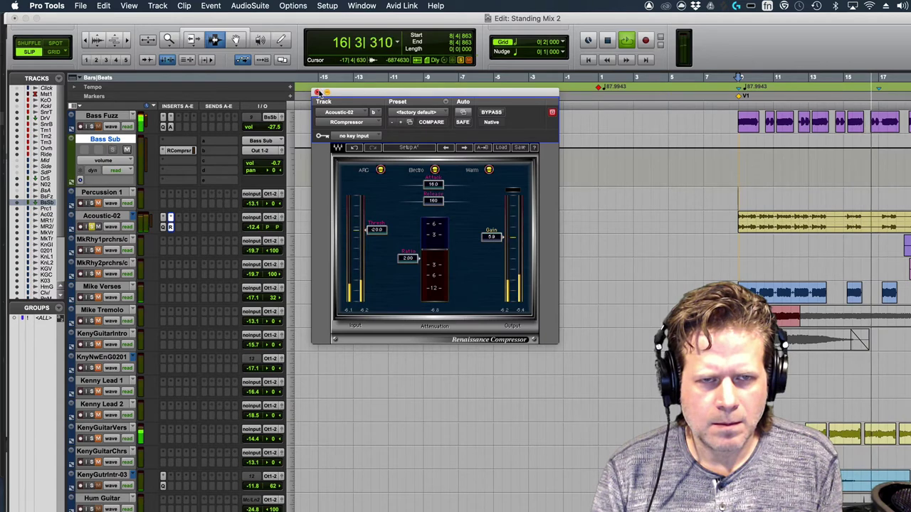
pyautogui.click(318, 93)
pyautogui.press('space')
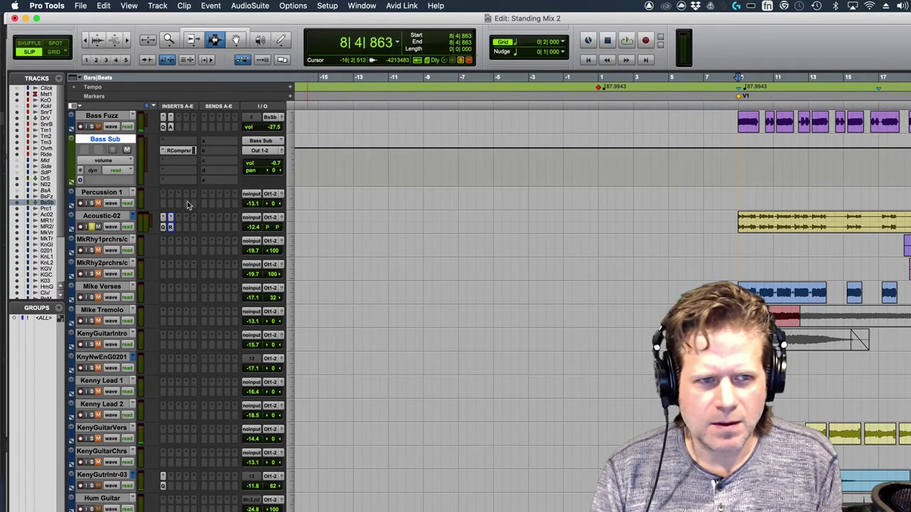
# - Play the mix and raise the Acoustic-02 track volume to -11.8 dB
pyautogui.press('space')
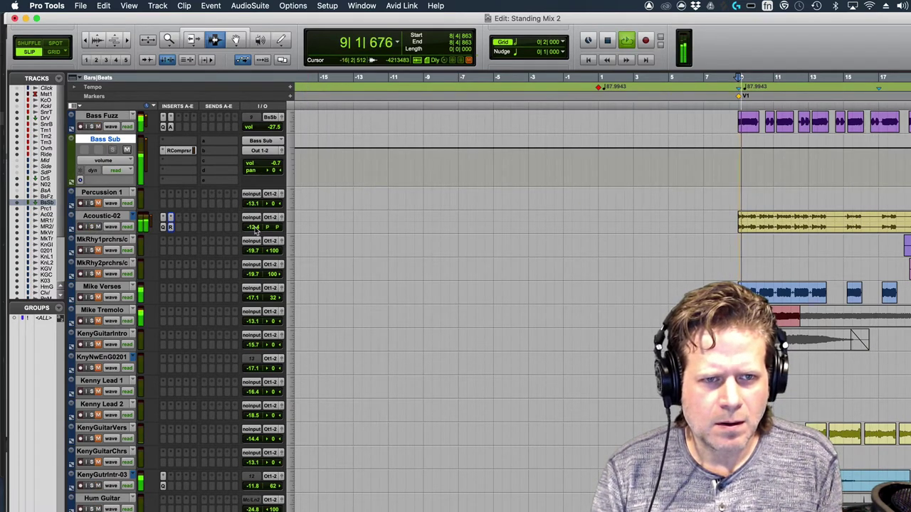
pyautogui.moveTo(256, 229); pyautogui.dragTo(257, 227)
pyautogui.press('space')
# - Shorten the Acoustic-02 compressor's attack to about 3 and set the track's volume to -12.5 dB while listening to the mix
pyautogui.click(170, 217)
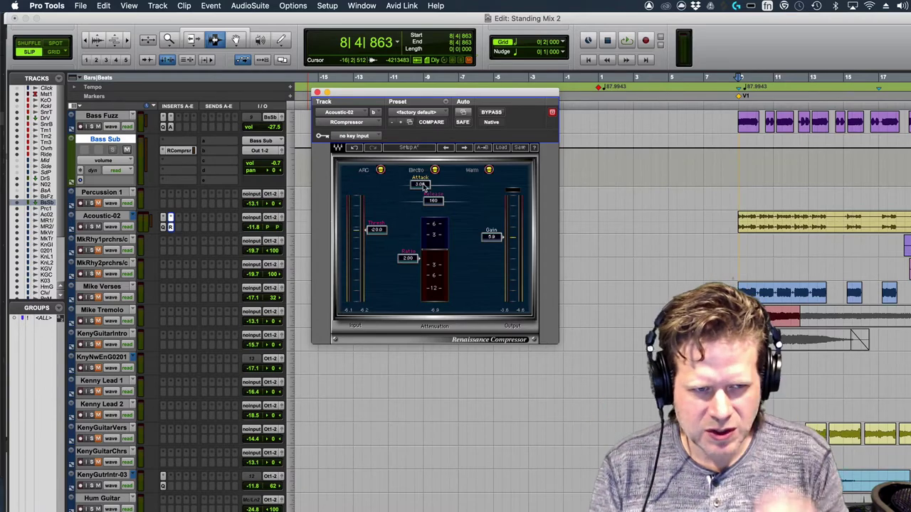
pyautogui.click(317, 92)
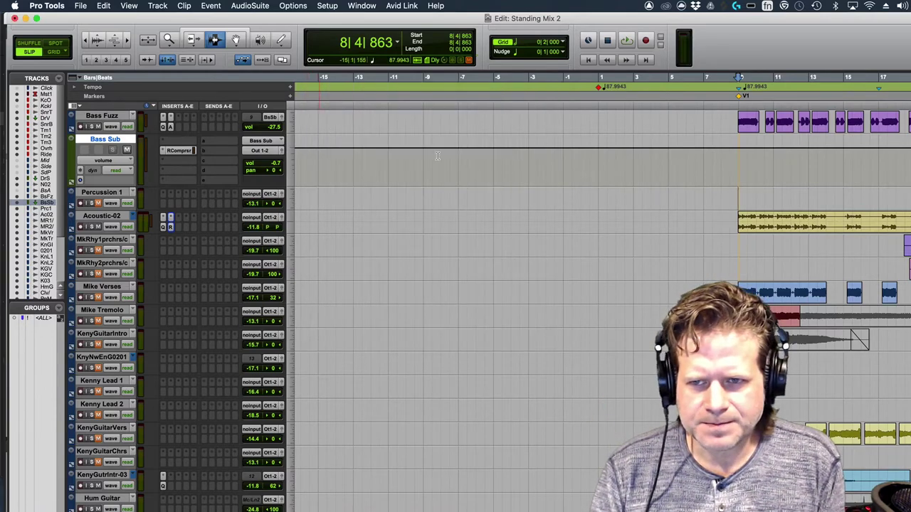
pyautogui.press('space')
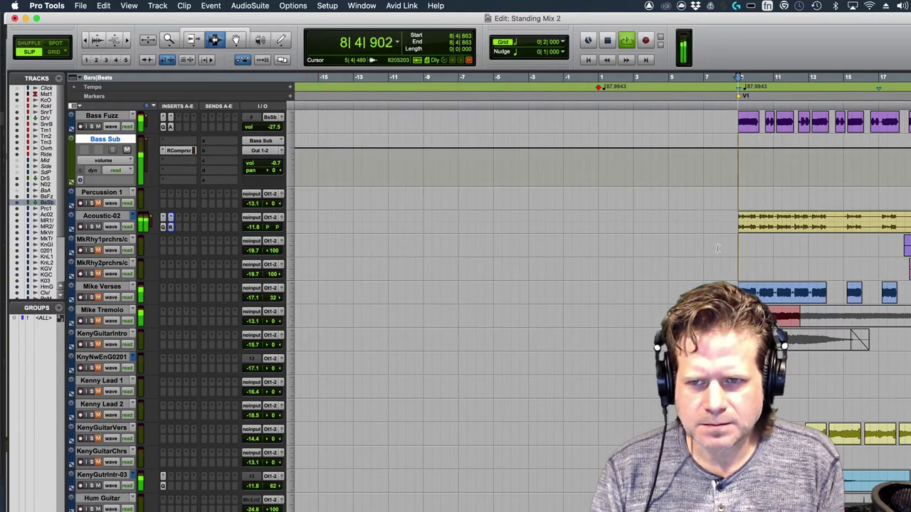
pyautogui.click(260, 228)
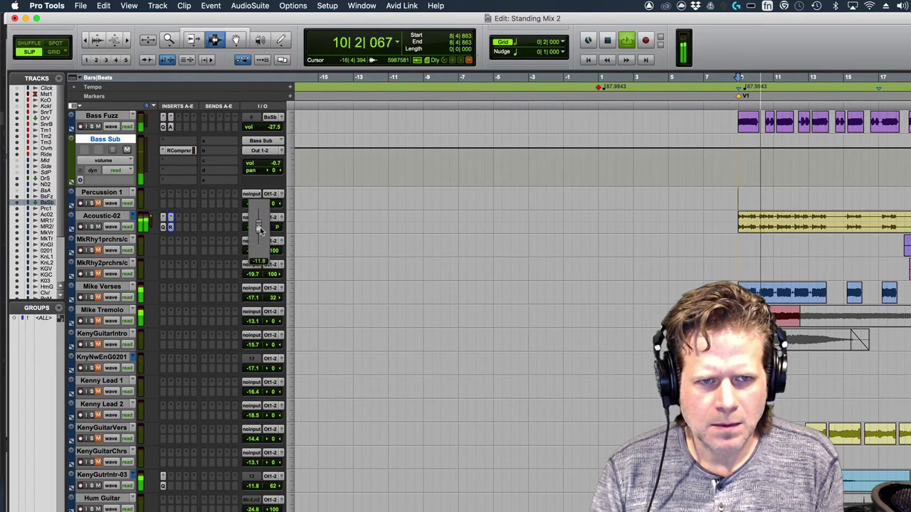
pyautogui.moveTo(260, 229); pyautogui.dragTo(261, 230)
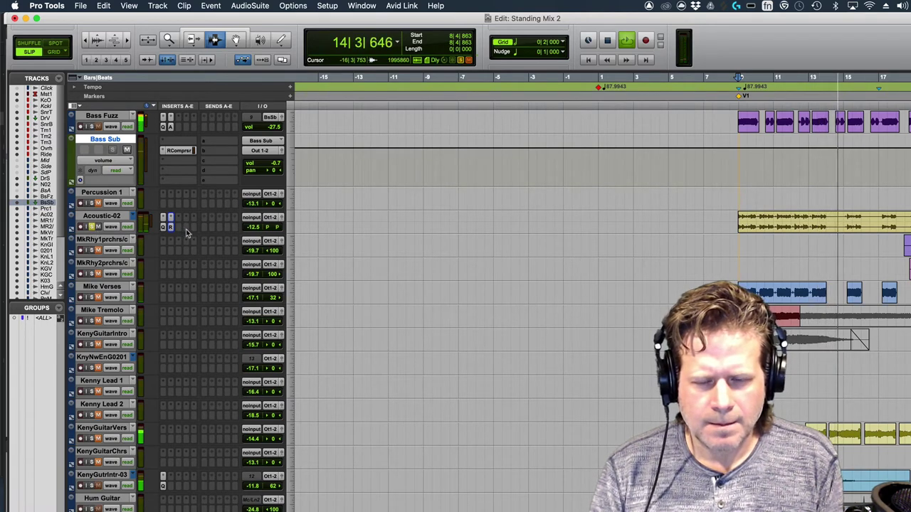
pyautogui.press('space')
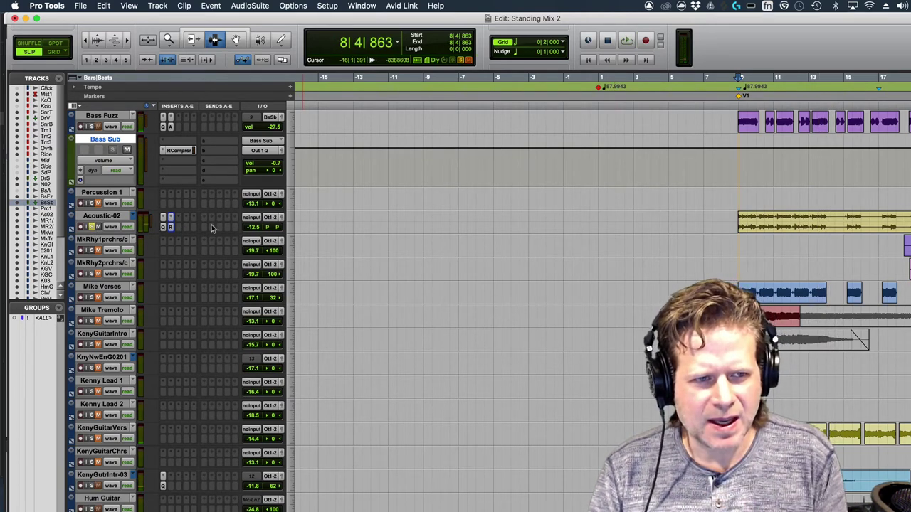
# - Send Acoustic-02 to a new mono Aux Input track named Acoustic Verb, created next to the current track, and close the send fader
pyautogui.click(123, 217)
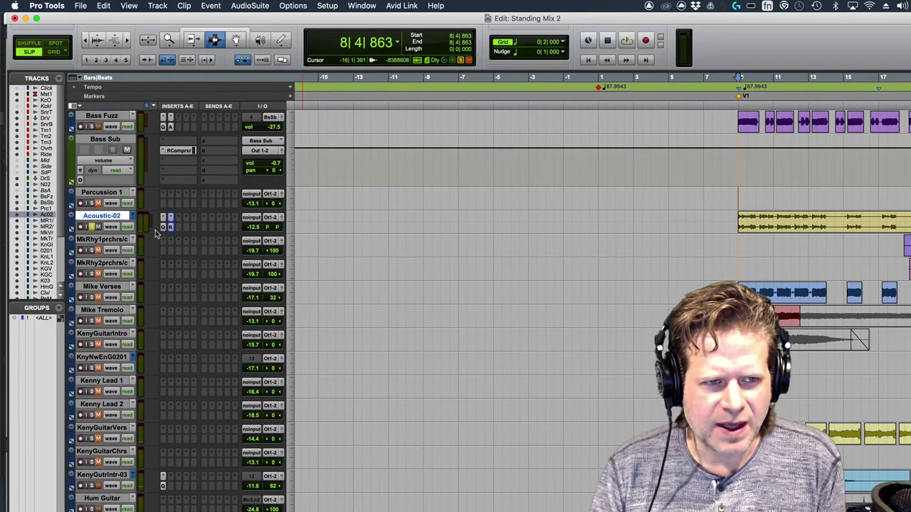
pyautogui.click(205, 220)
pyautogui.click(264, 280)
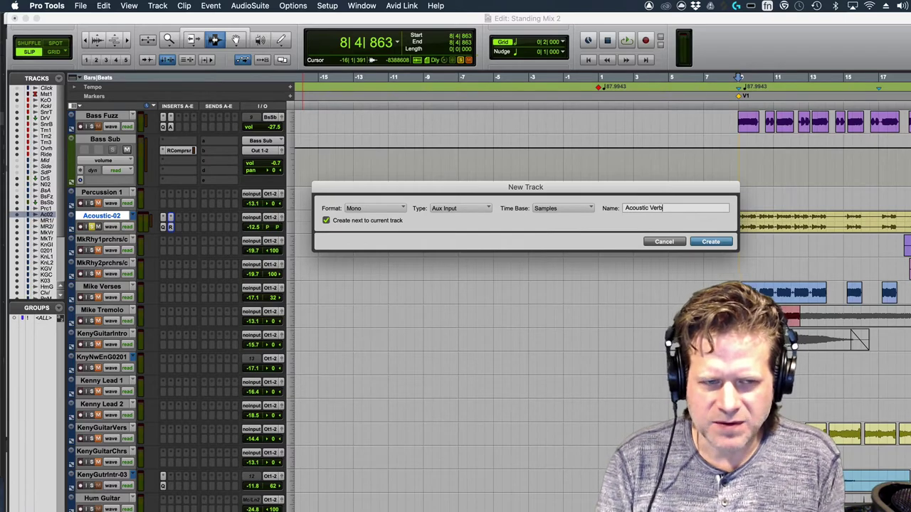
pyautogui.press('Return')
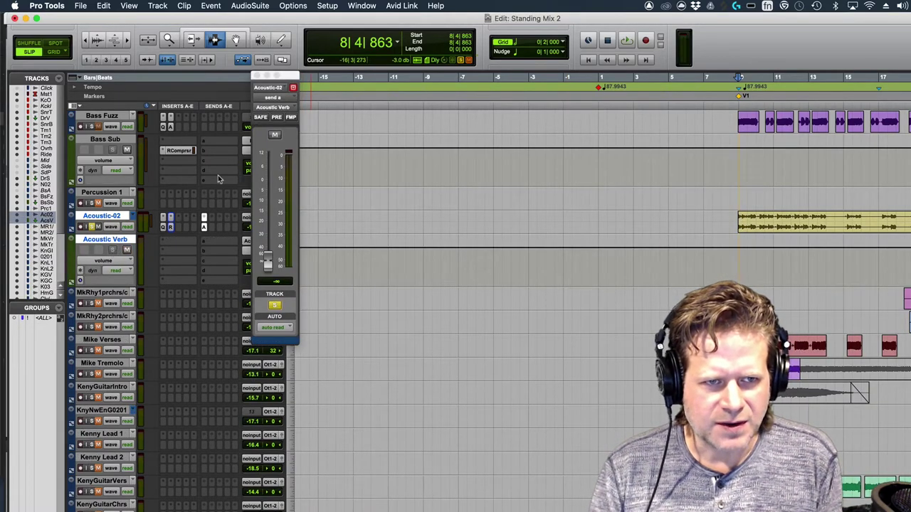
pyautogui.click(257, 77)
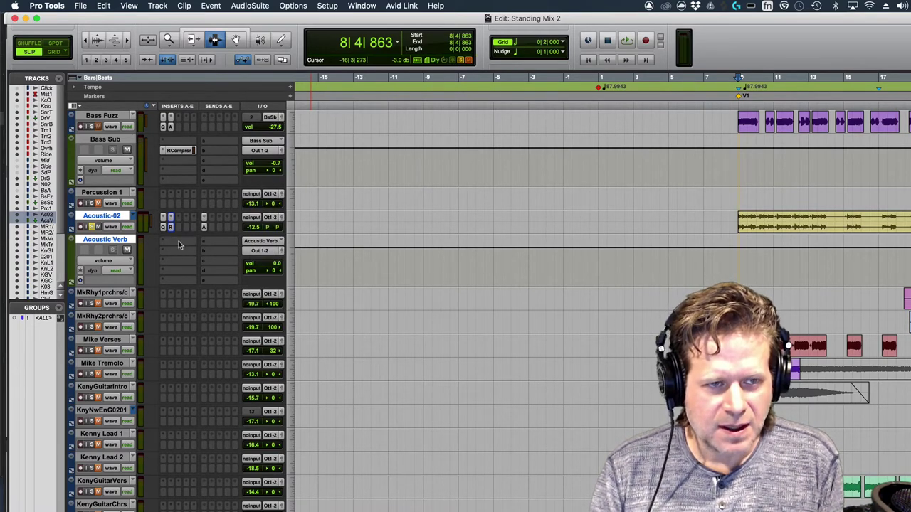
# - Insert the Altiverb 7 (mono/stereo) reverb on the Acoustic Verb track
pyautogui.click(180, 242)
pyautogui.moveTo(179, 243)
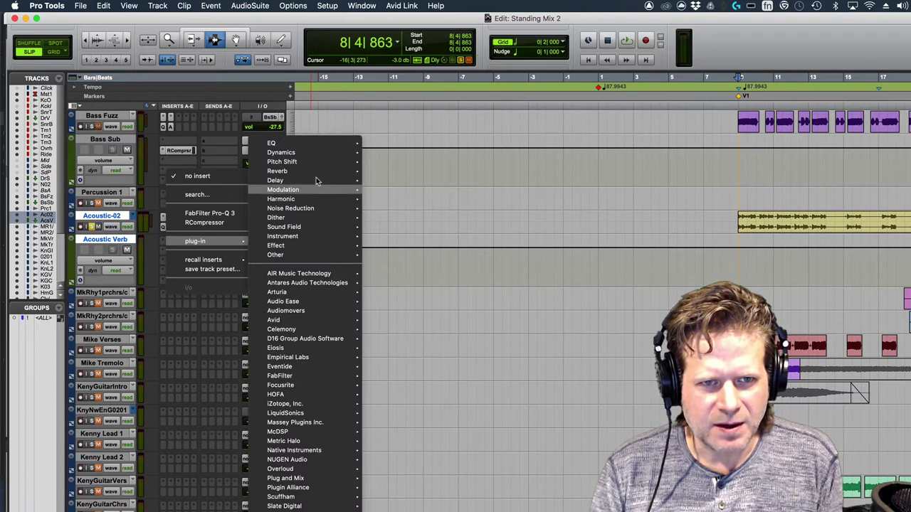
pyautogui.moveTo(312, 171)
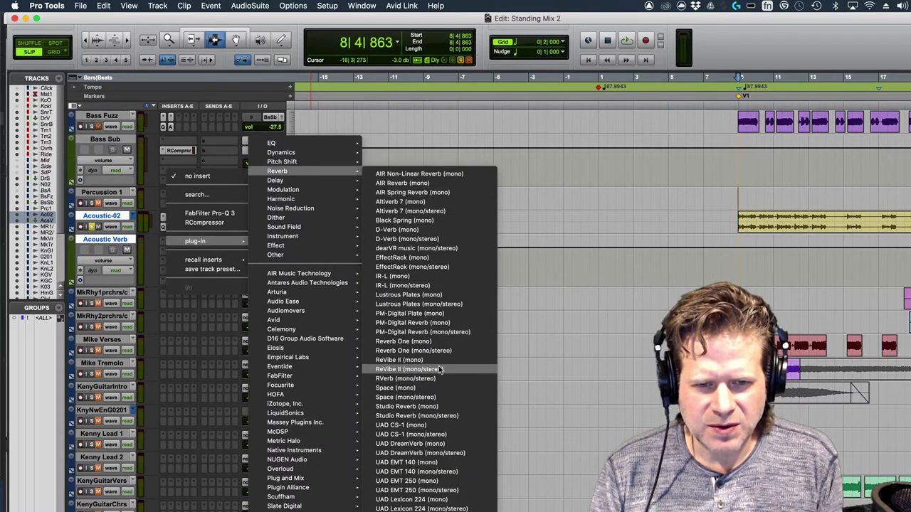
pyautogui.click(422, 212)
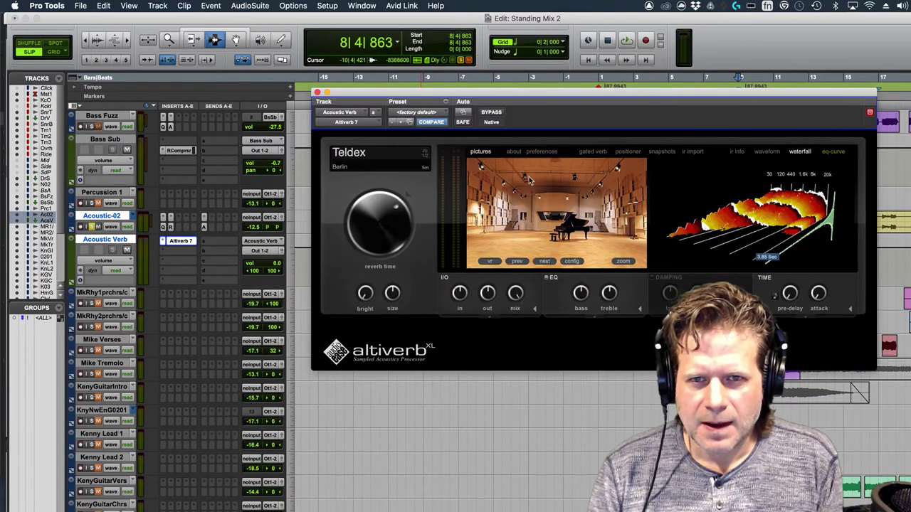
# - Load the favorite impulse response 1 Halls 11 Gold Hall into Altiverb and close the IR browser
pyautogui.click(390, 156)
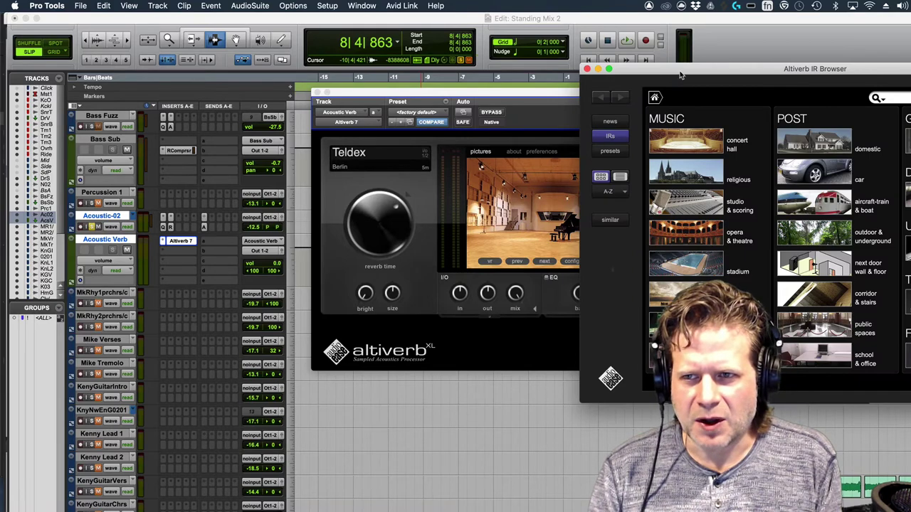
pyautogui.moveTo(680, 74); pyautogui.dragTo(541, 95)
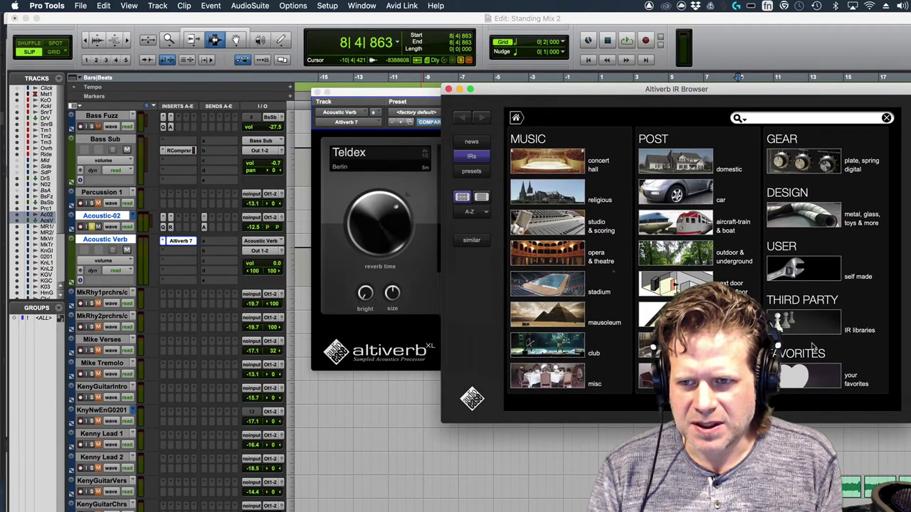
pyautogui.click(815, 375)
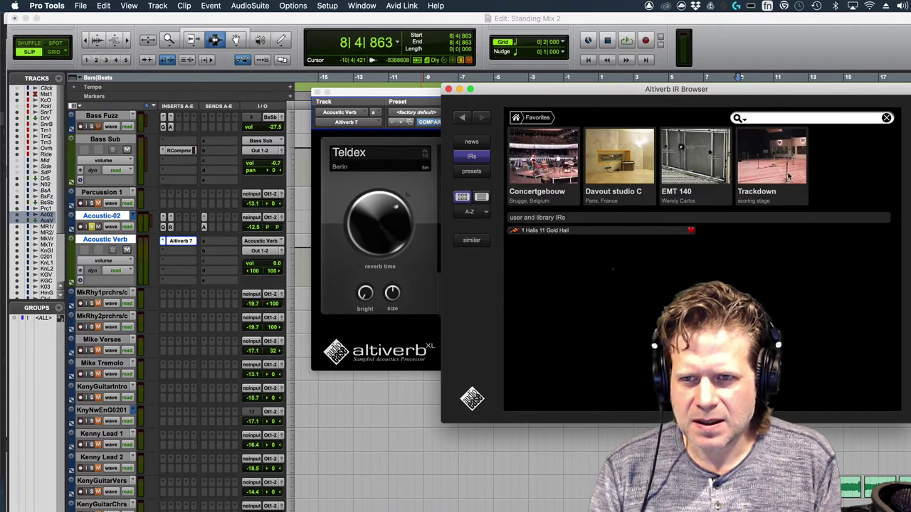
pyautogui.click(578, 230)
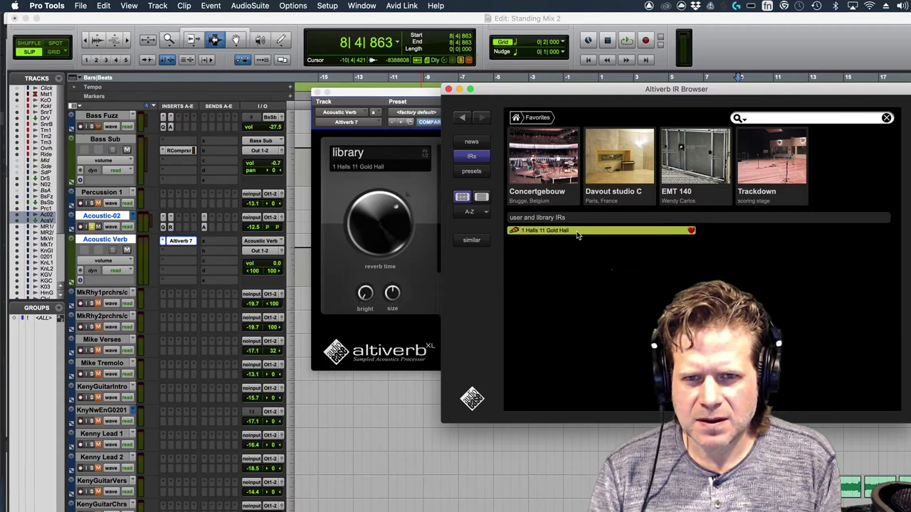
pyautogui.click(448, 89)
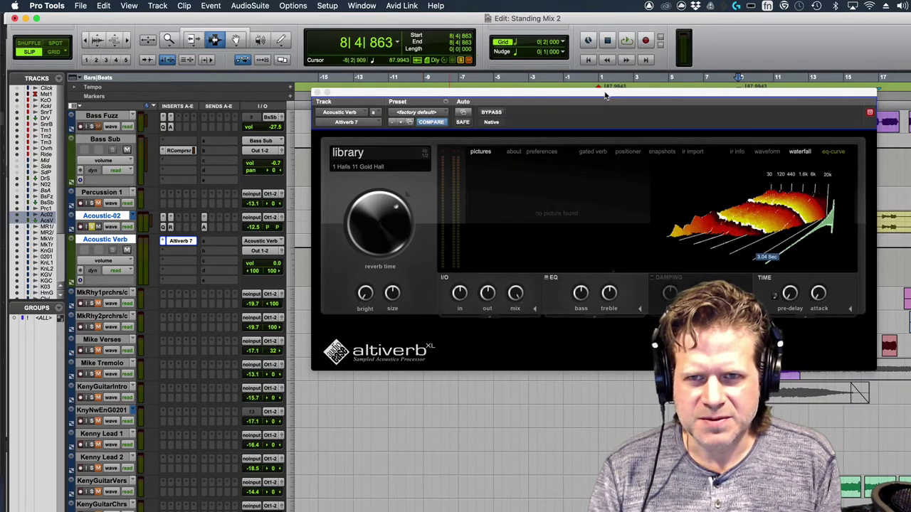
# - Uncover the session tracks, start playback and raise the Acoustic-02 send to Acoustic Verb to about -19.8 dB
pyautogui.moveTo(604, 95); pyautogui.dragTo(547, 131)
pyautogui.press('space')
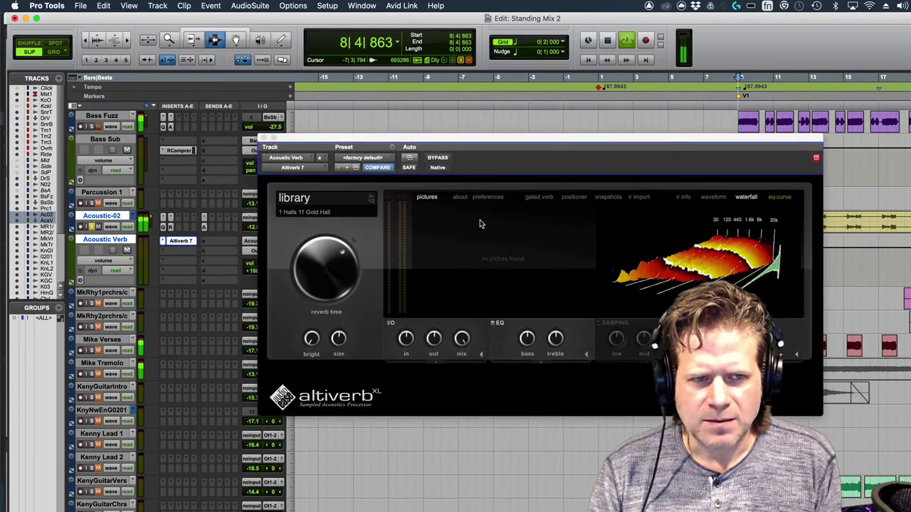
pyautogui.click(204, 227)
pyautogui.moveTo(269, 264); pyautogui.dragTo(269, 211)
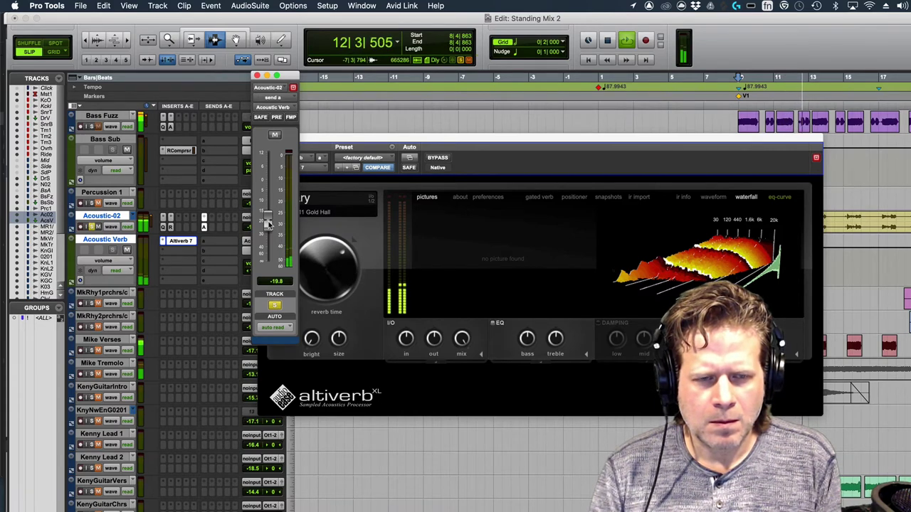
# - Adjust the Altiverb reverb time to about 91.6 % while auditioning the soloed acoustic guitar, and close the plug-in
pyautogui.click(497, 161)
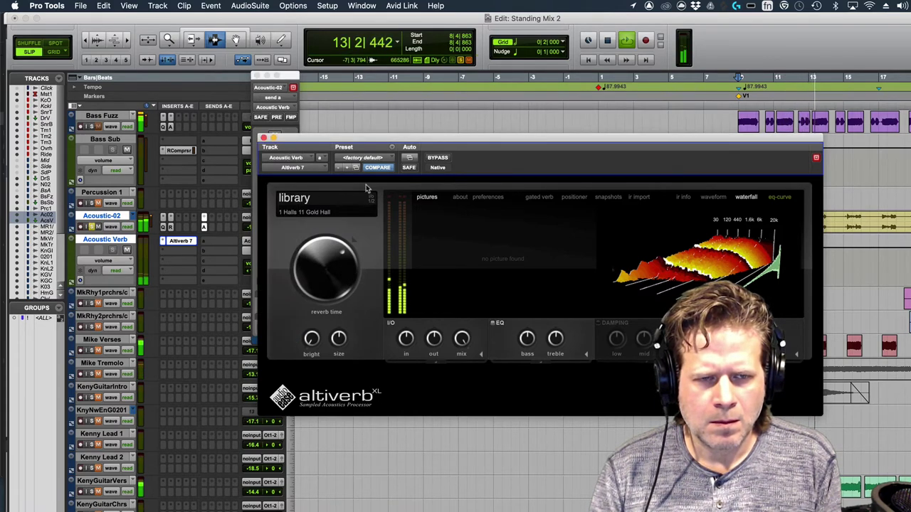
pyautogui.moveTo(321, 263); pyautogui.dragTo(340, 217)
pyautogui.press('space')
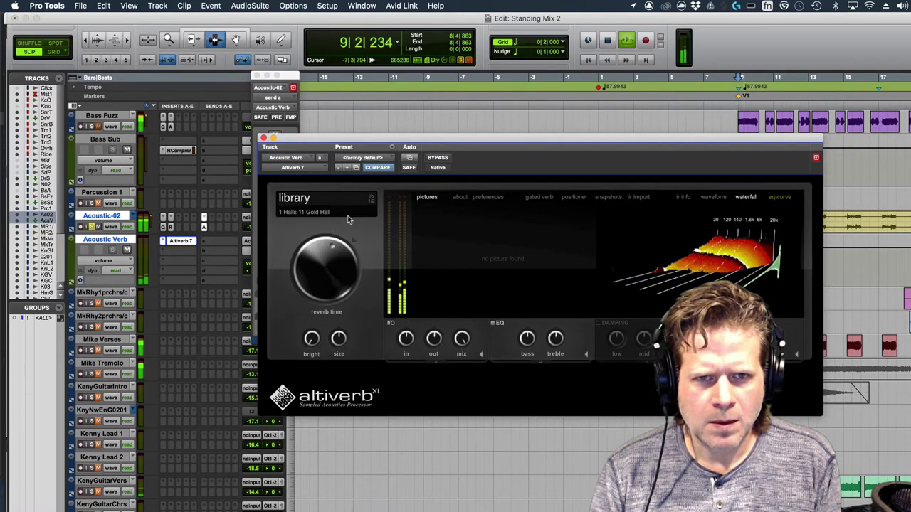
pyautogui.press('space')
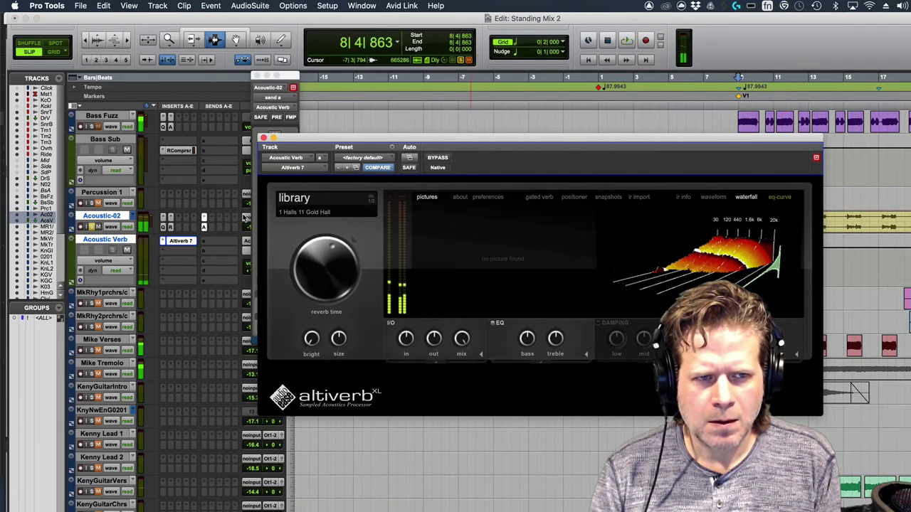
pyautogui.press('space')
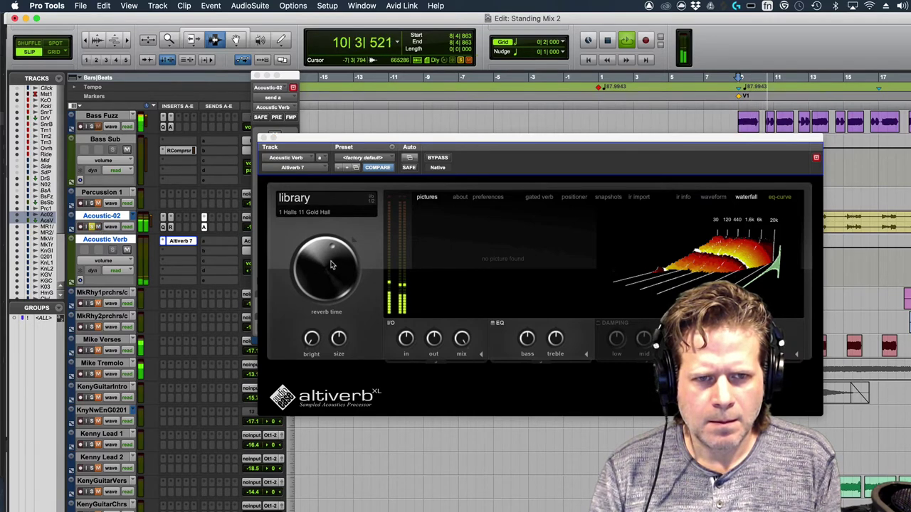
pyautogui.moveTo(330, 265); pyautogui.dragTo(343, 239)
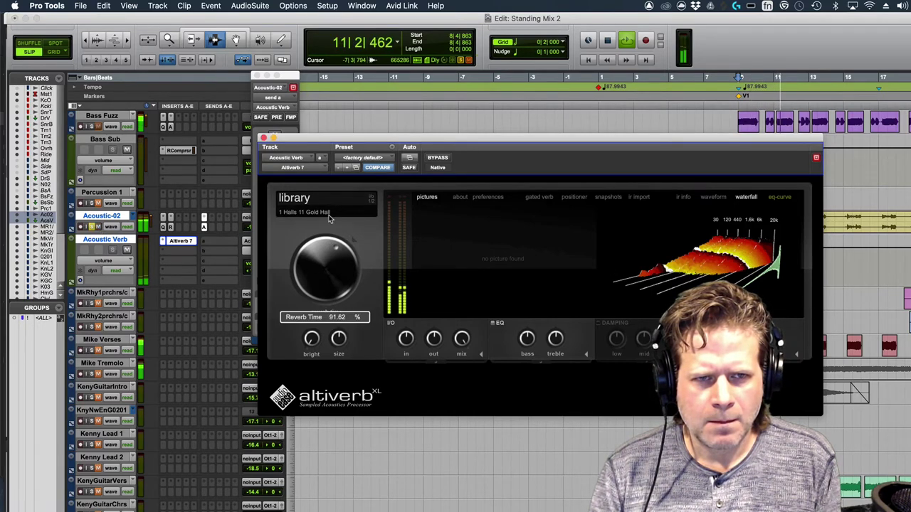
pyautogui.click(263, 138)
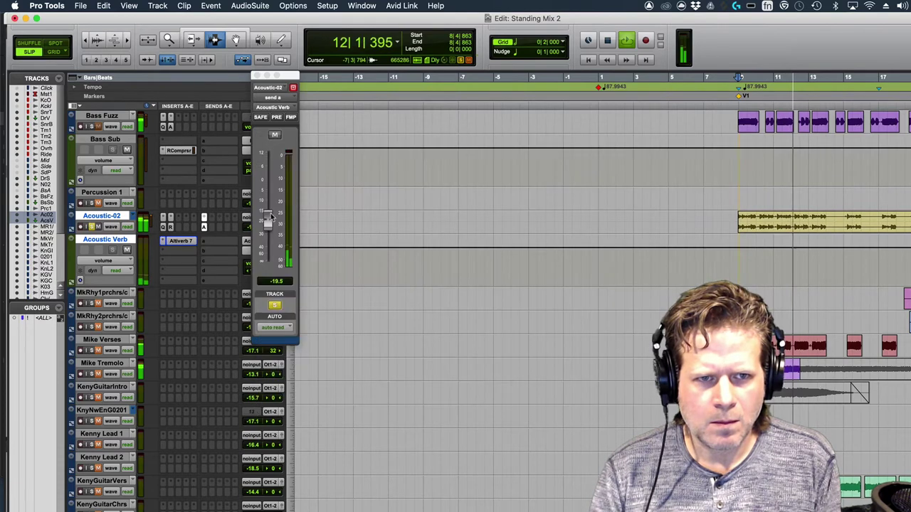
# - Raise the Acoustic-02 send to Acoustic Verb to -16.6 dB, unsolo the track and close the send fader
pyautogui.moveTo(267, 220); pyautogui.dragTo(267, 217)
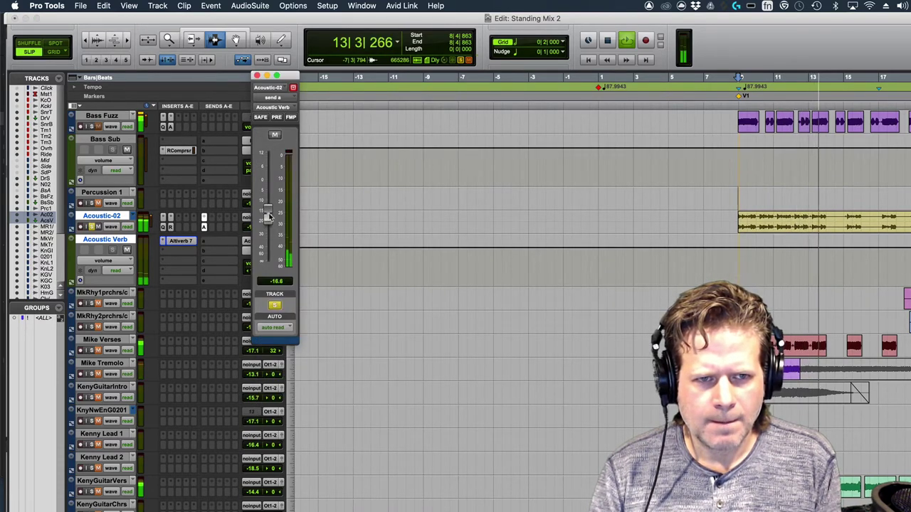
pyautogui.press('space')
pyautogui.click(91, 227)
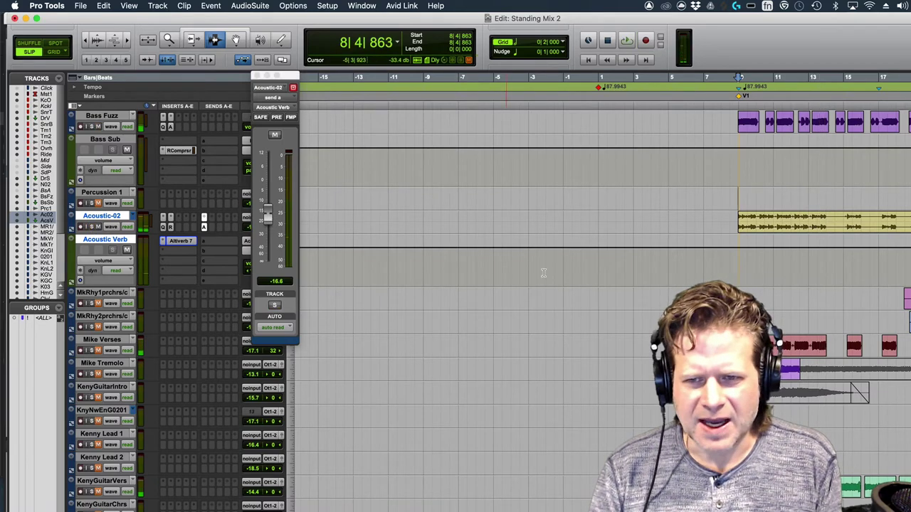
pyautogui.click(257, 75)
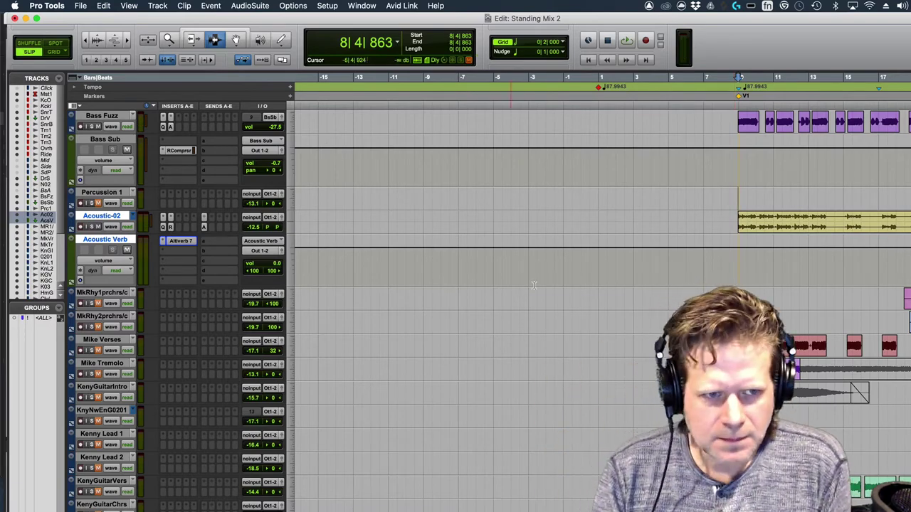
# - Play the first verse in the full mix to judge the acoustic guitar against the other guitars
pyautogui.press('space')
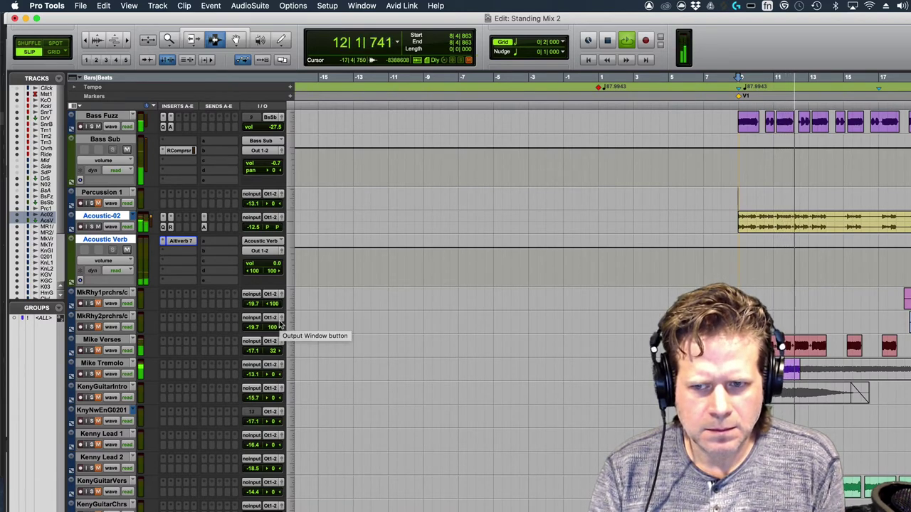
pyautogui.scroll(-1, 279, 326)
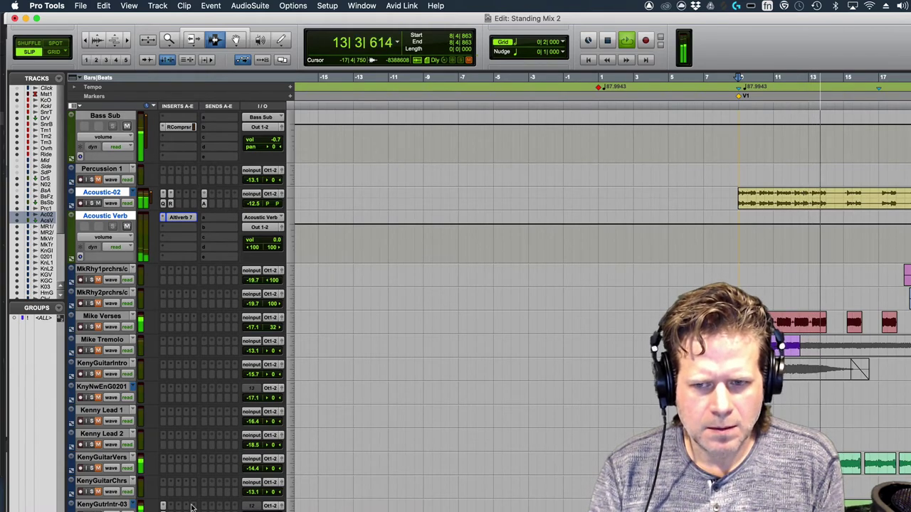
pyautogui.scroll(-6, 199, 498)
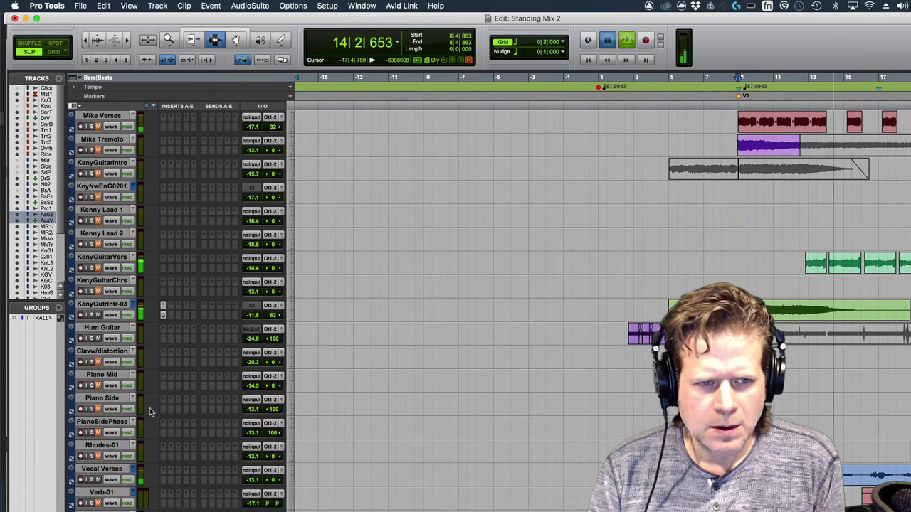
pyautogui.press('space')
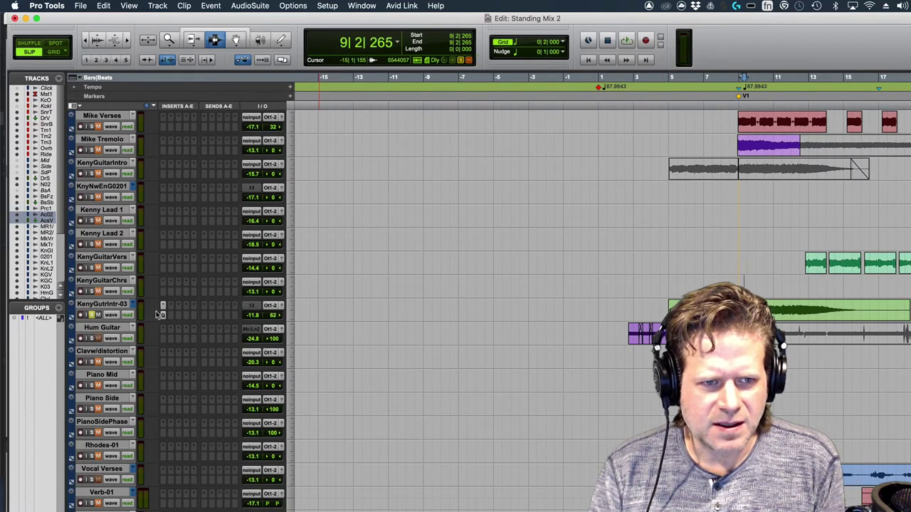
# - Solo the KenyGuitarIntro-03 track, start playback and insert RCompressor in its second insert slot
pyautogui.press('space')
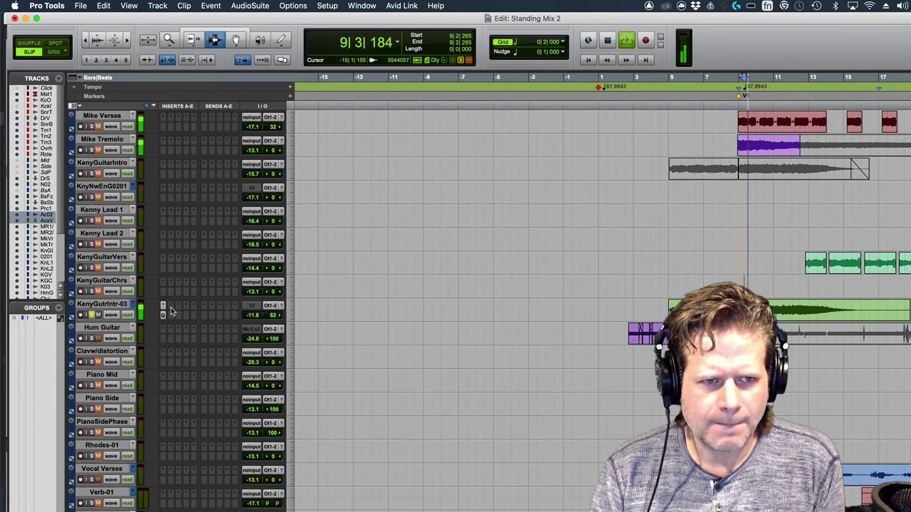
pyautogui.click(171, 311)
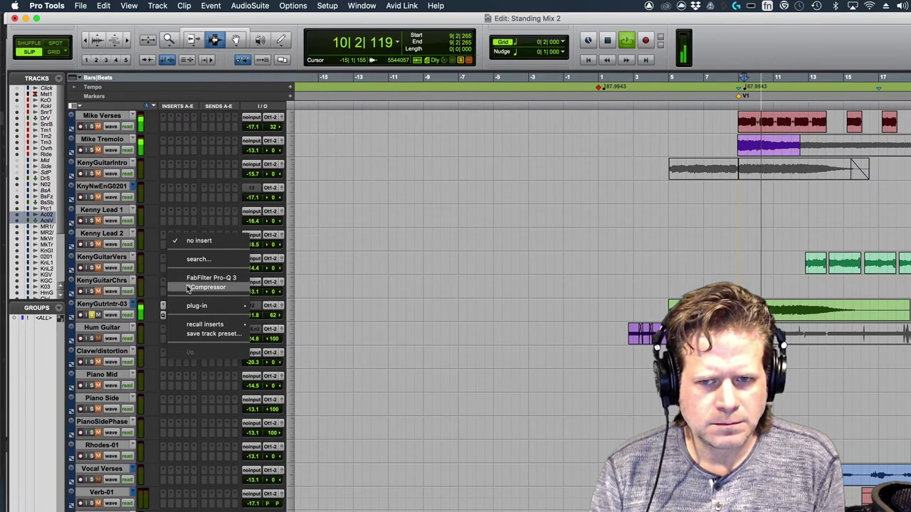
pyautogui.click(188, 289)
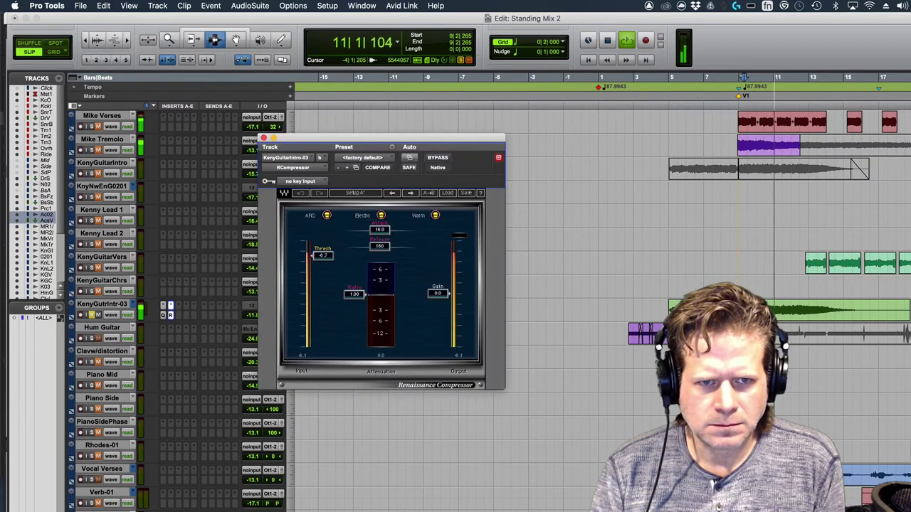
# - Set the KenyGuitarIntro-03 compressor to threshold -10.0, ratio 2.16 and gain 3.3, unsolo the track and close the plug-in
pyautogui.moveTo(323, 256); pyautogui.dragTo(323, 263)
pyautogui.moveTo(355, 295); pyautogui.dragTo(354, 304)
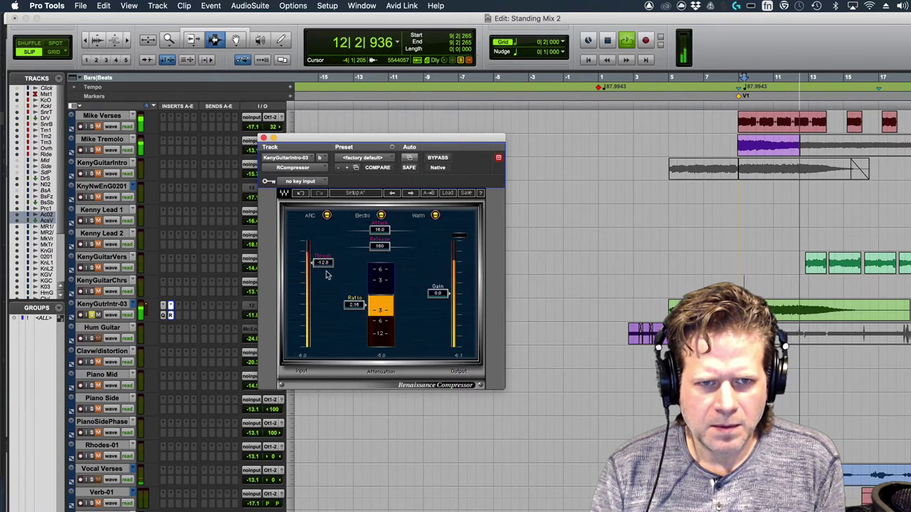
pyautogui.moveTo(324, 263); pyautogui.dragTo(325, 260)
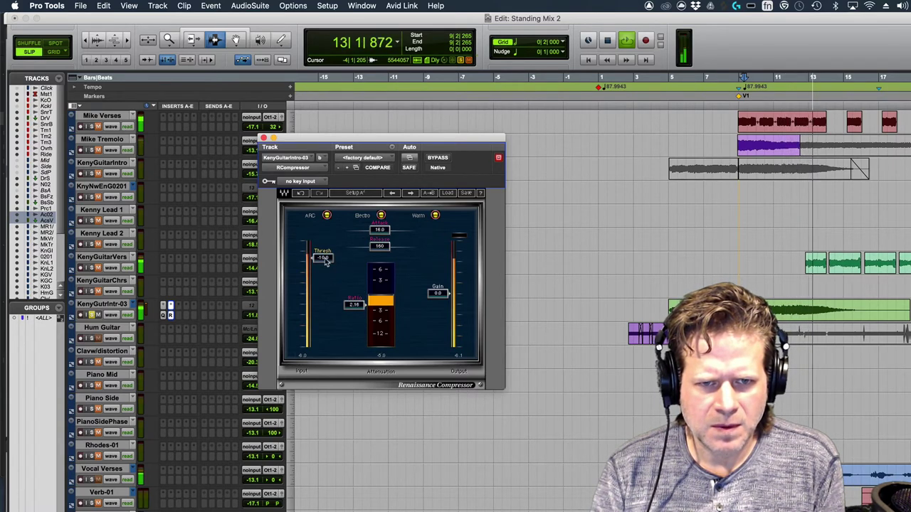
pyautogui.moveTo(438, 294); pyautogui.dragTo(438, 287)
pyautogui.press('space')
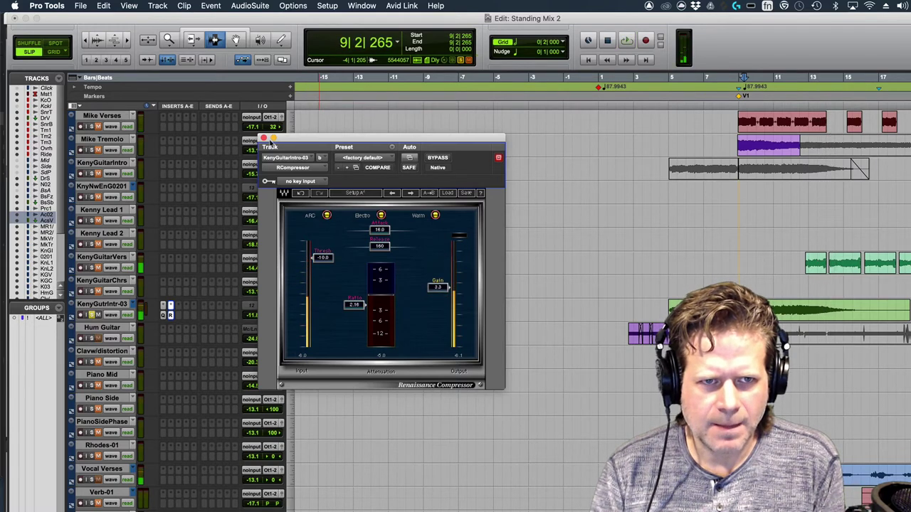
pyautogui.press('space')
pyautogui.click(264, 138)
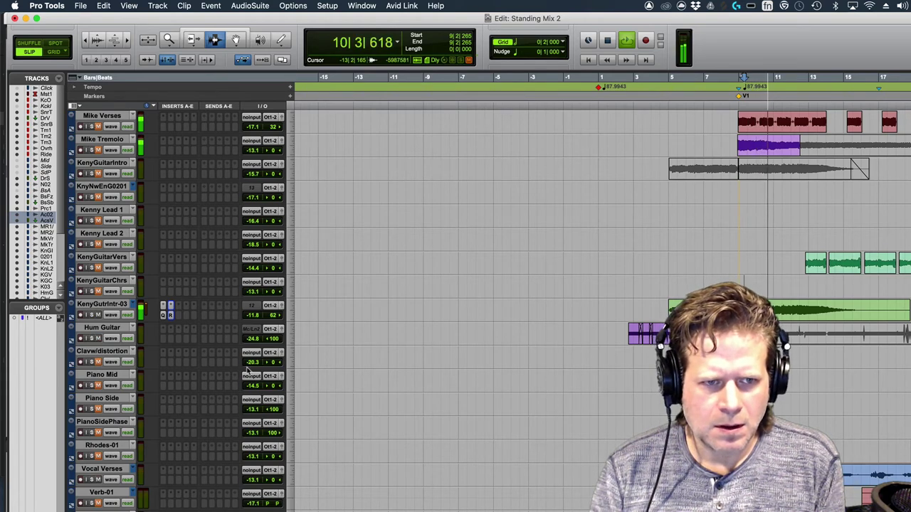
# - Lower the KenyGuitarIntro-03 track volume to -13.1 dB and listen to it in the mix
pyautogui.moveTo(255, 320); pyautogui.dragTo(254, 316)
pyautogui.scroll(3, 464, 369)
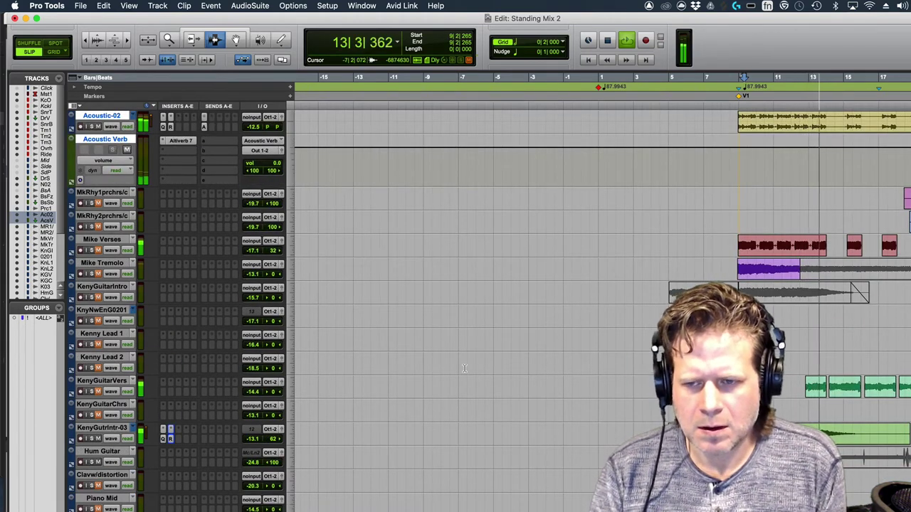
pyautogui.press('space')
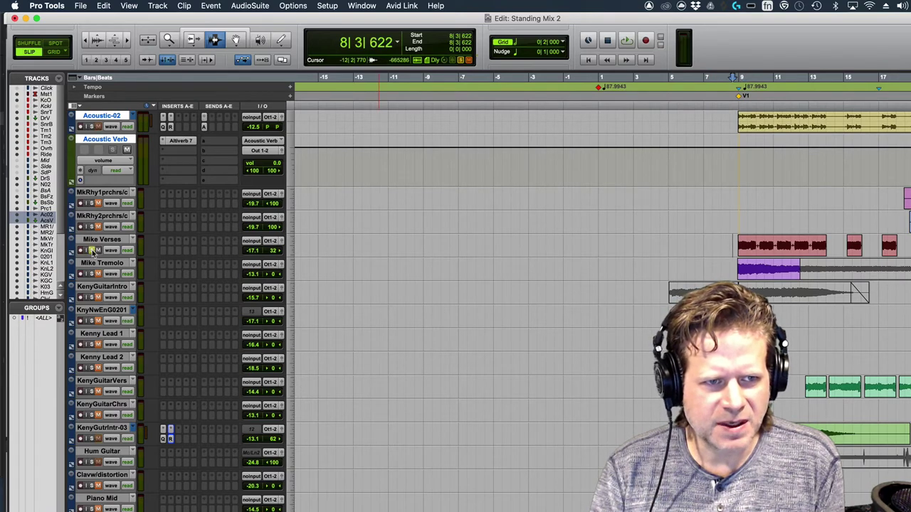
# - Solo the Mike Verses track, audition it from bar 9 and insert FabFilter Pro-Q 3 on its first slot
pyautogui.click(742, 228)
pyautogui.press('space')
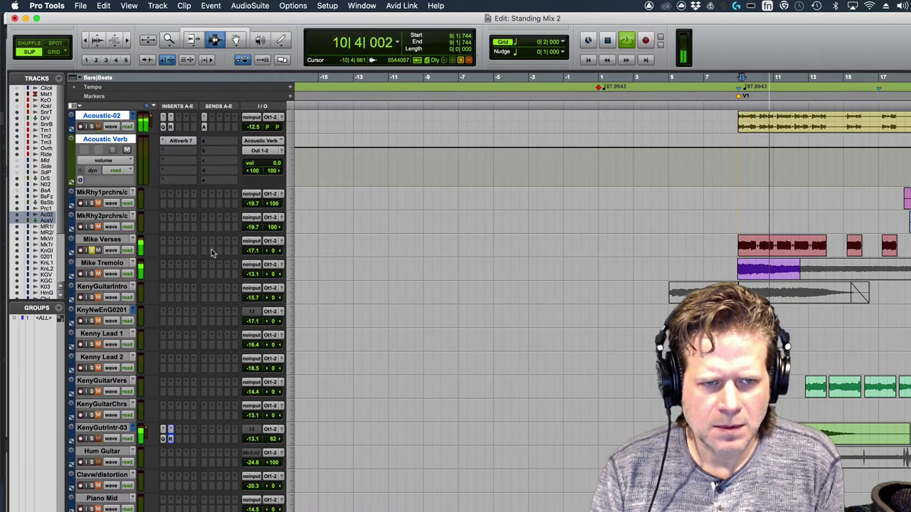
pyautogui.press('space')
pyautogui.click(167, 245)
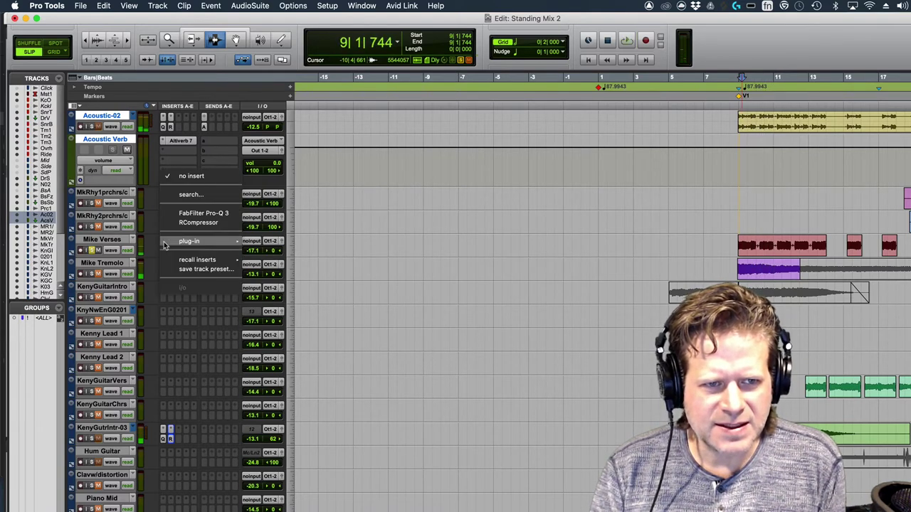
pyautogui.click(186, 217)
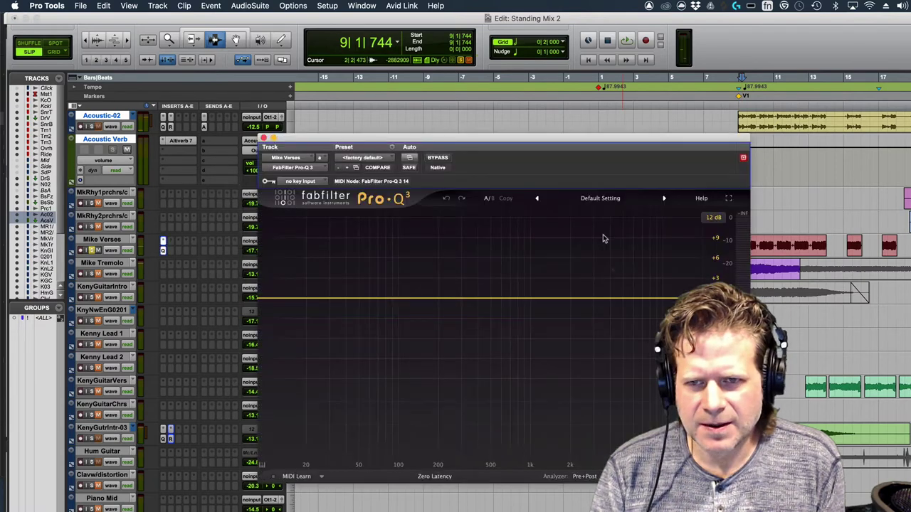
# - Add a bell cut of about -5.6 dB near 3.2 kHz with a Q of about 3.18 to the Mike Verses EQ
pyautogui.press('space')
pyautogui.moveTo(583, 298); pyautogui.dragTo(597, 338)
pyautogui.press('space')
pyautogui.scroll(8, 596, 329)
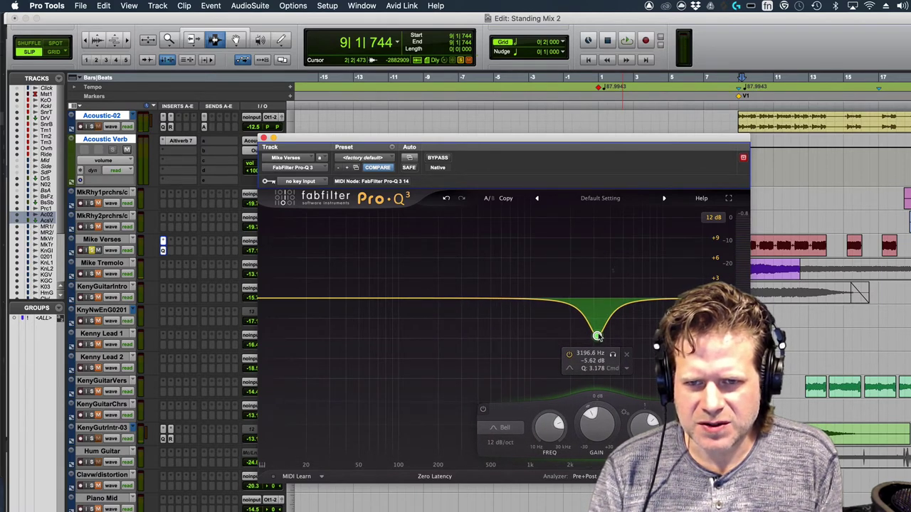
# - Add a 24 dB/oct low cut at about 86 Hz to the Mike Verses EQ
pyautogui.moveTo(315, 298); pyautogui.dragTo(323, 303)
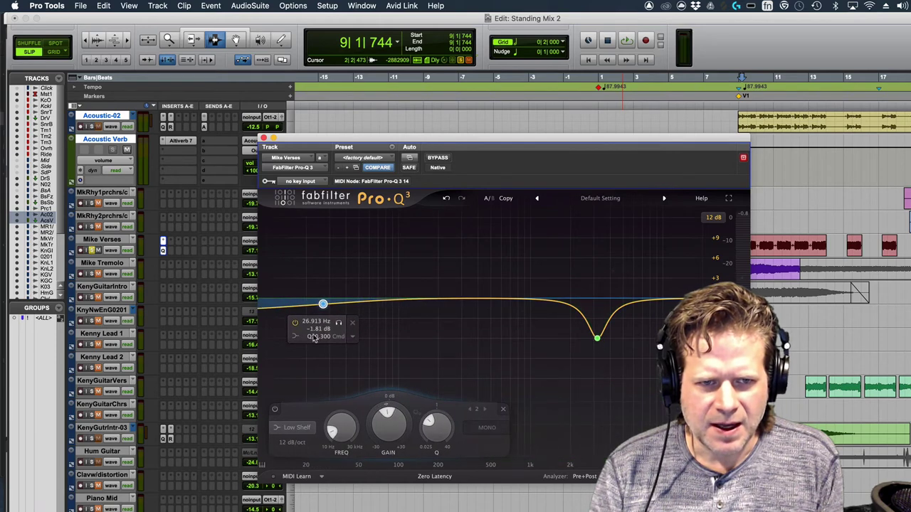
pyautogui.click(294, 338)
pyautogui.click(319, 348)
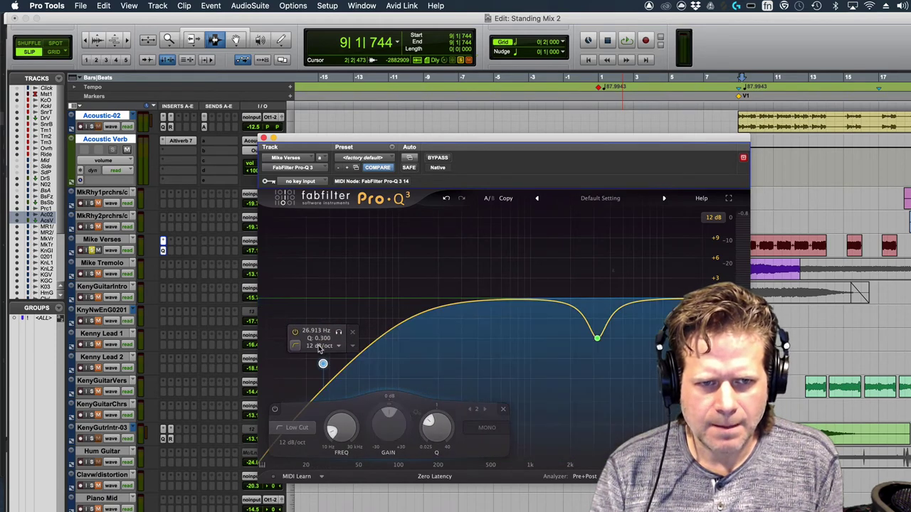
pyautogui.click(291, 442)
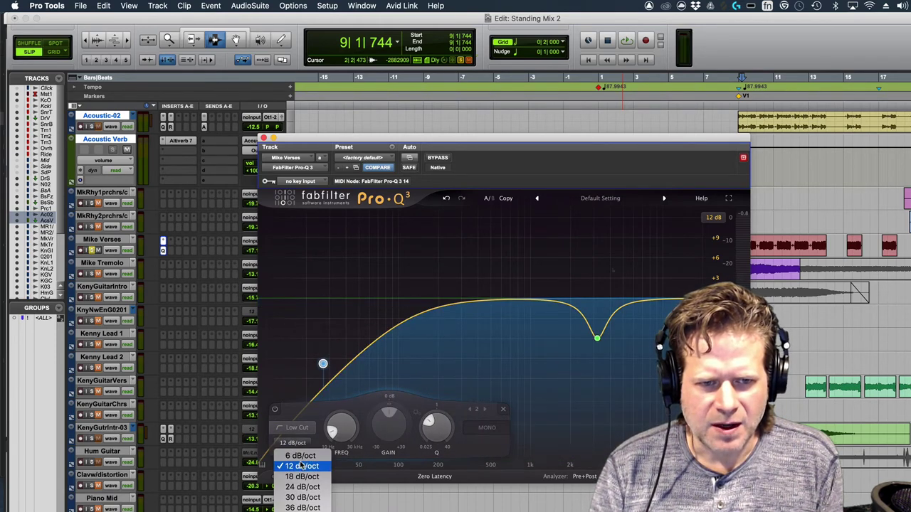
pyautogui.click(304, 487)
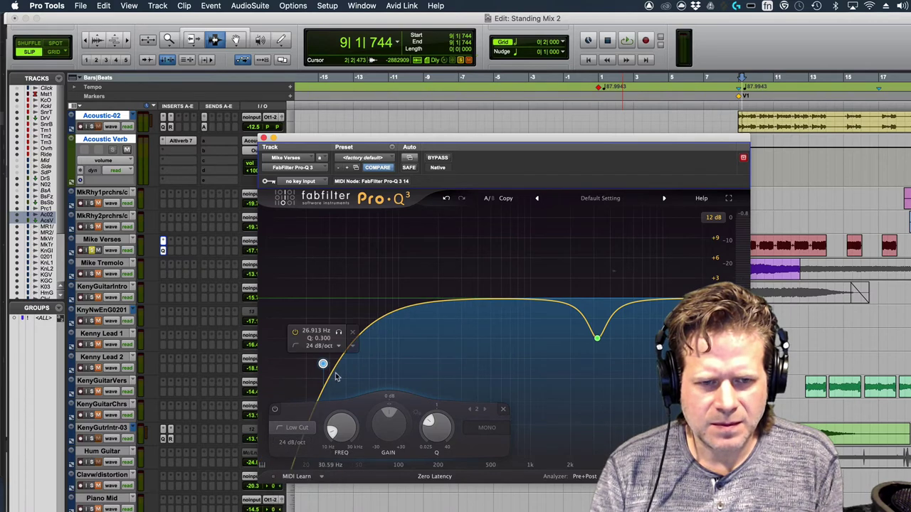
pyautogui.press('space')
pyautogui.moveTo(345, 427); pyautogui.dragTo(344, 399)
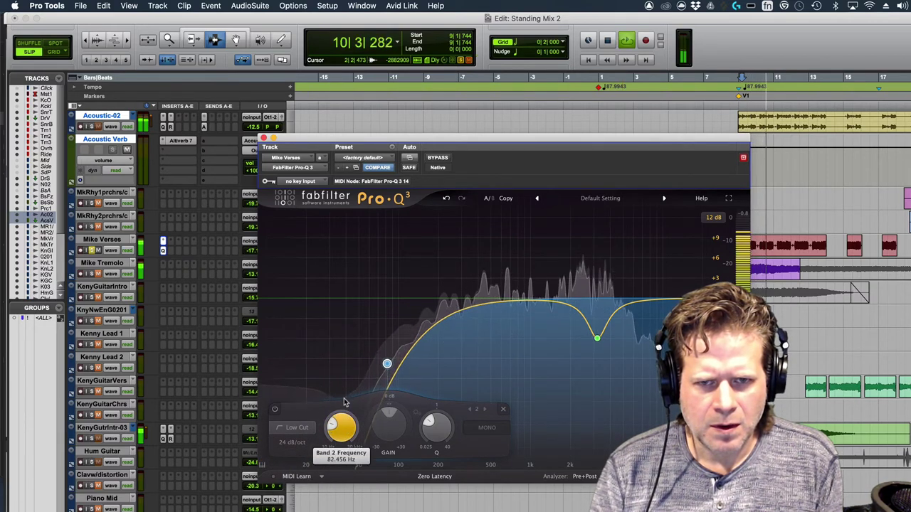
# - Compare Mike Verses with the EQ bypassed and active, unsolo the track and close the plug-in
pyautogui.click(437, 159)
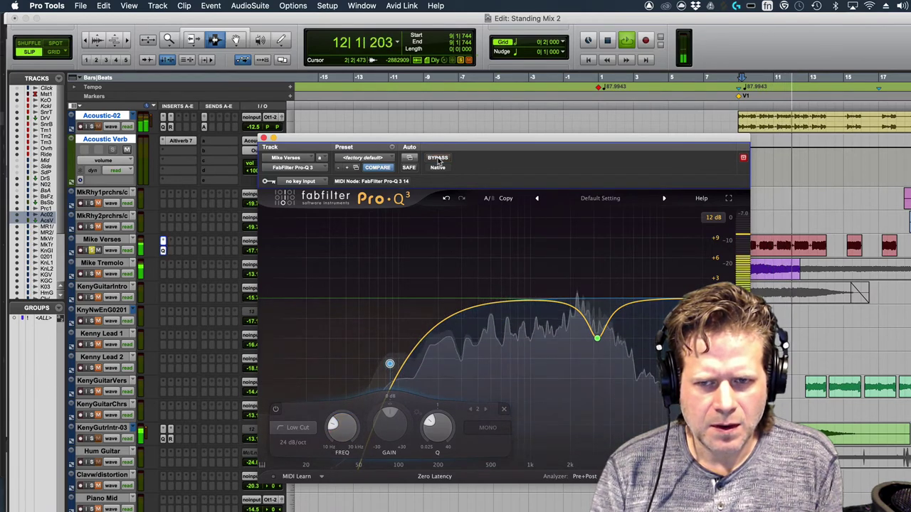
pyautogui.click(437, 158)
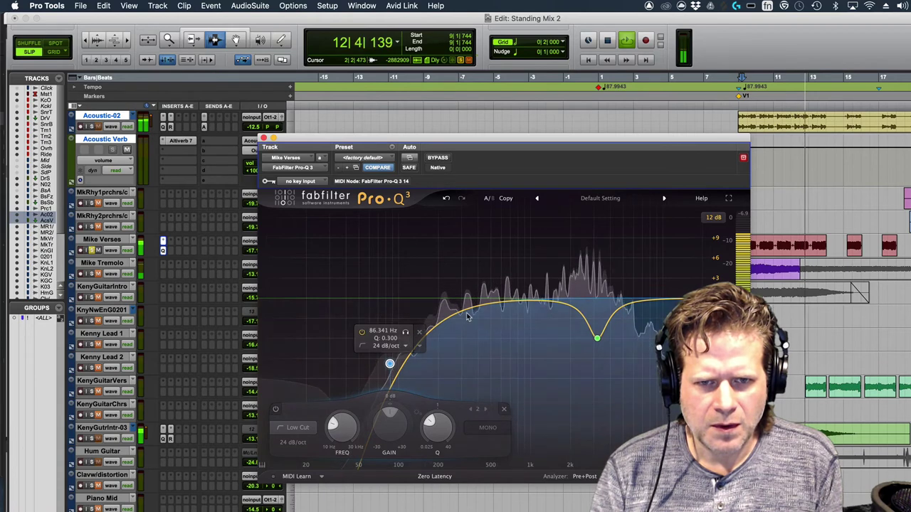
pyautogui.press('space')
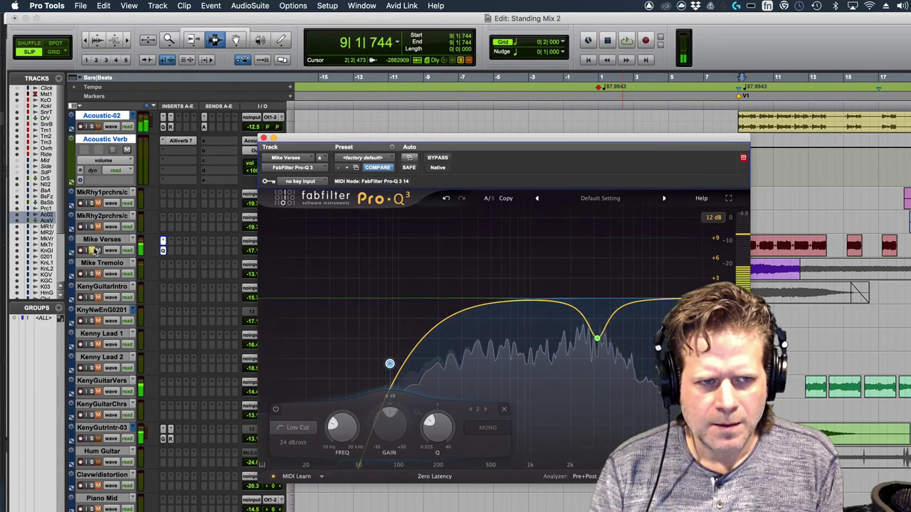
pyautogui.click(264, 138)
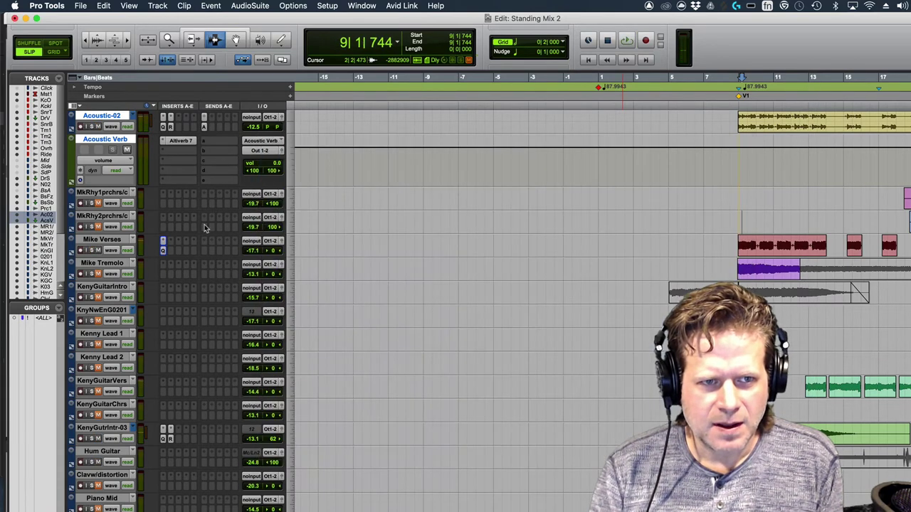
# - Insert RCompressor after the EQ on Mike Verses, setting its threshold to -10.5 and output gain to 3.0 during playback
pyautogui.click(168, 244)
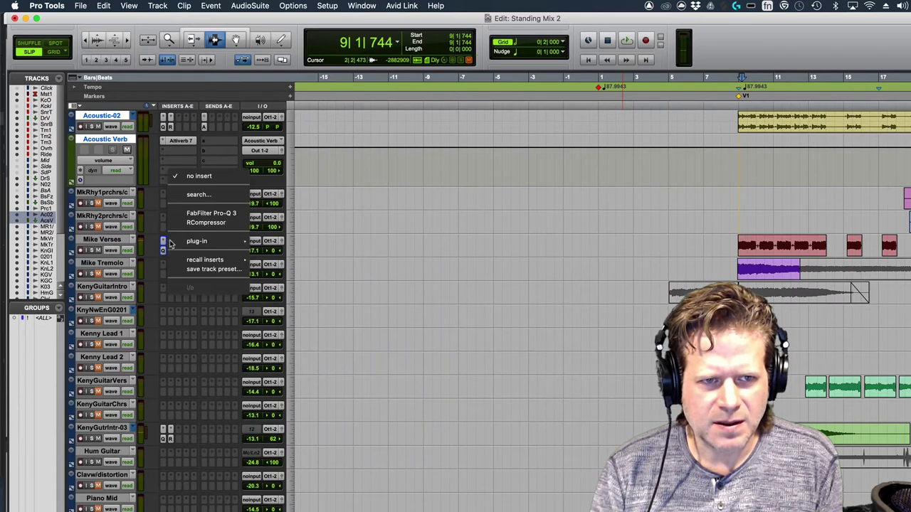
pyautogui.click(206, 222)
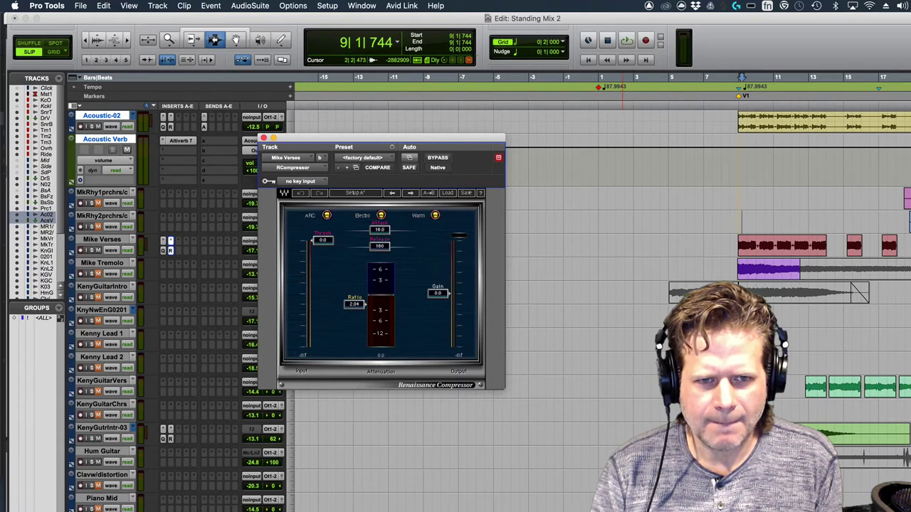
pyautogui.press('space')
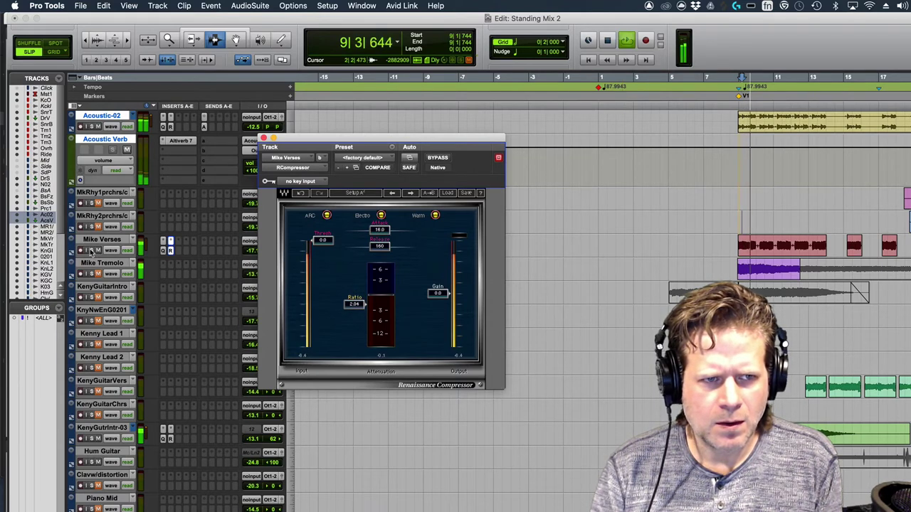
pyautogui.moveTo(323, 241); pyautogui.dragTo(322, 258)
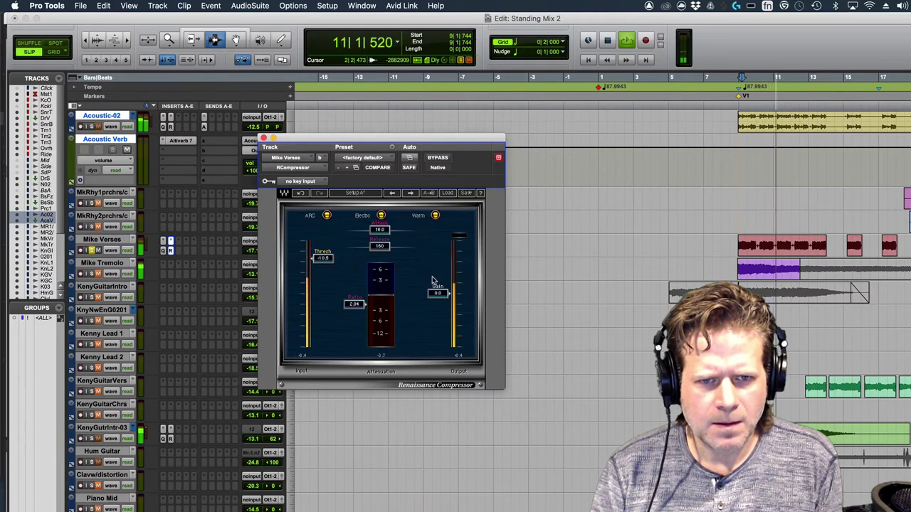
pyautogui.moveTo(438, 293); pyautogui.dragTo(438, 287)
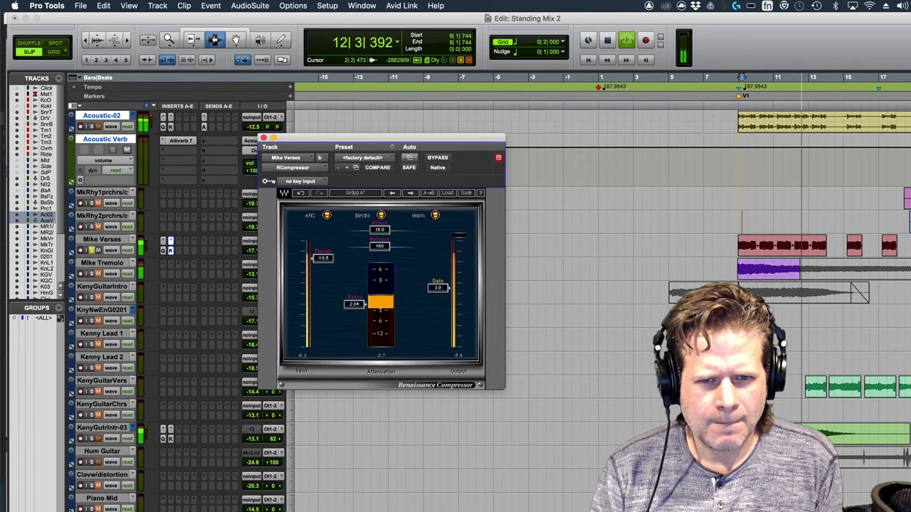
pyautogui.press('space')
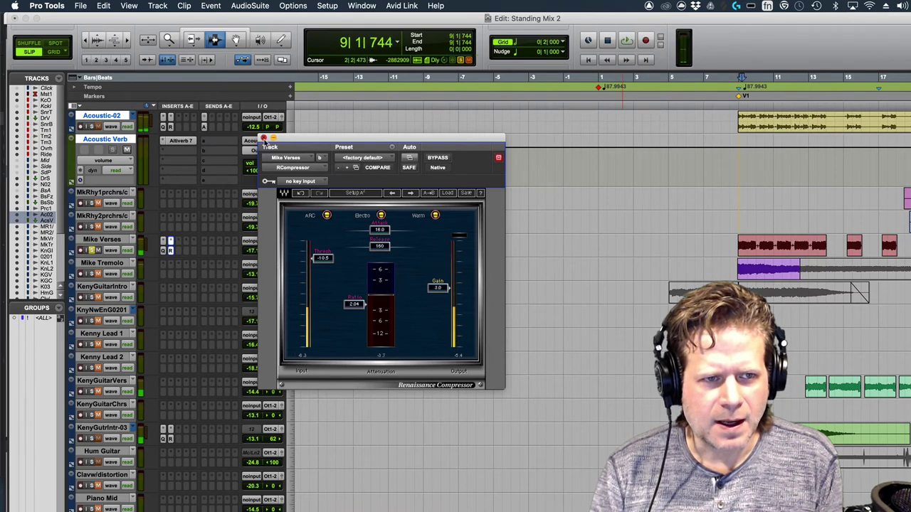
pyautogui.click(263, 138)
# - Pan the Mike Verses track to 35 left while playing the verse
pyautogui.press('space')
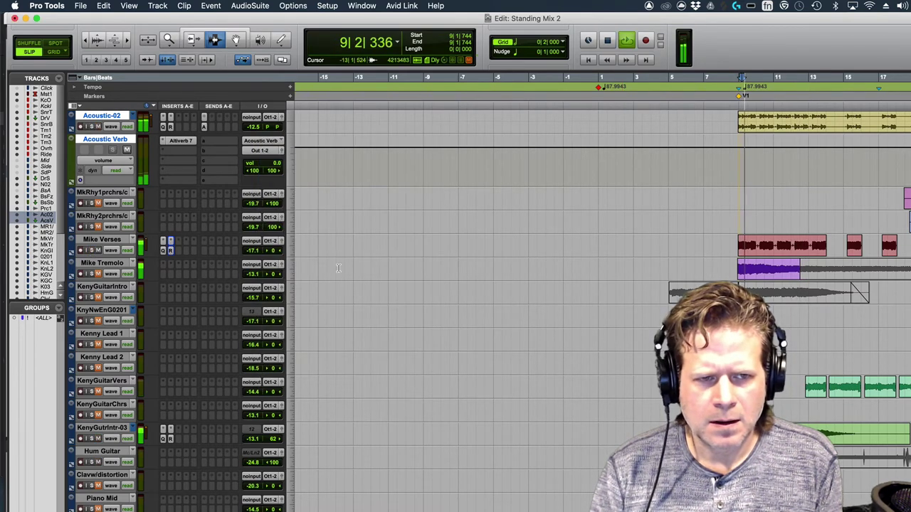
pyautogui.moveTo(275, 252); pyautogui.dragTo(269, 254)
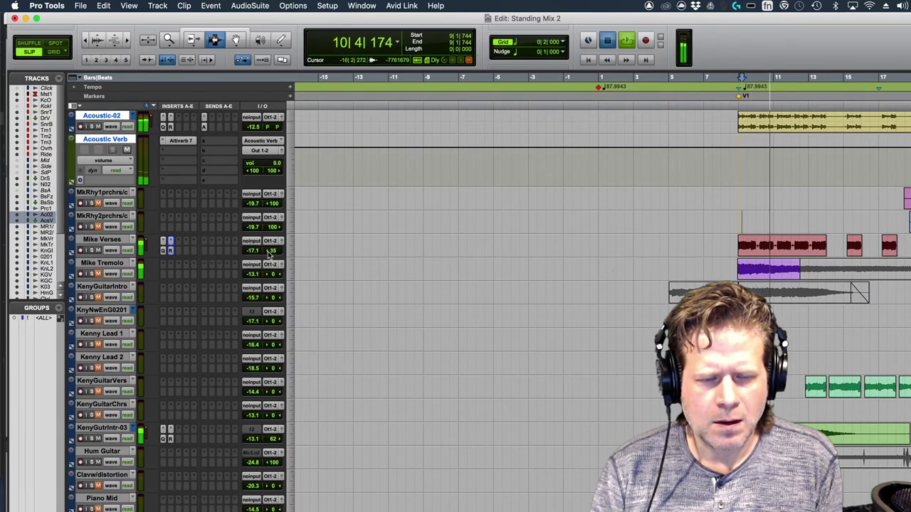
pyautogui.press('space')
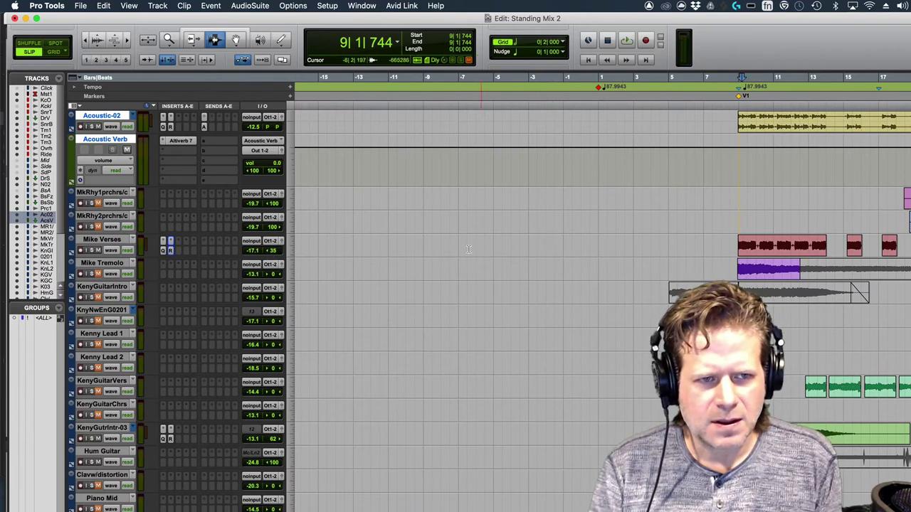
# - Lower the Mike Verses track volume to -17.8 dB while auditioning it in the verse mix
pyautogui.press('space')
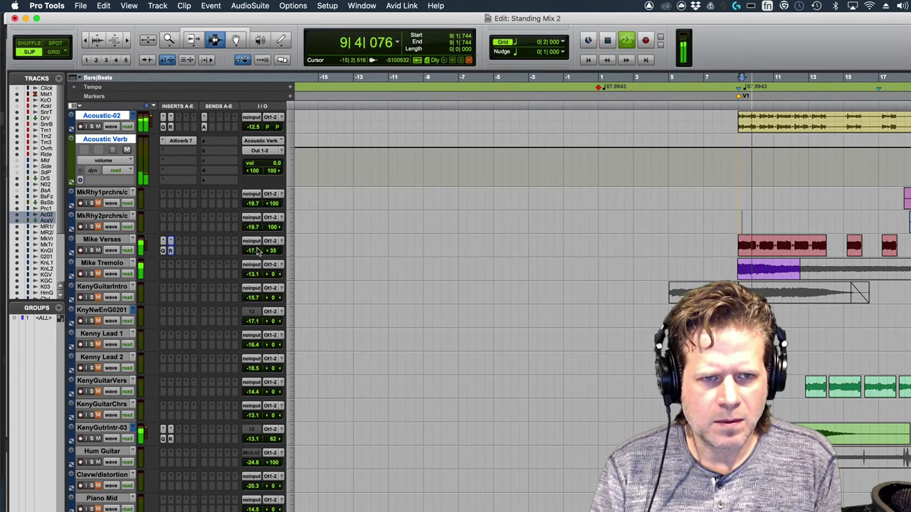
pyautogui.click(256, 252)
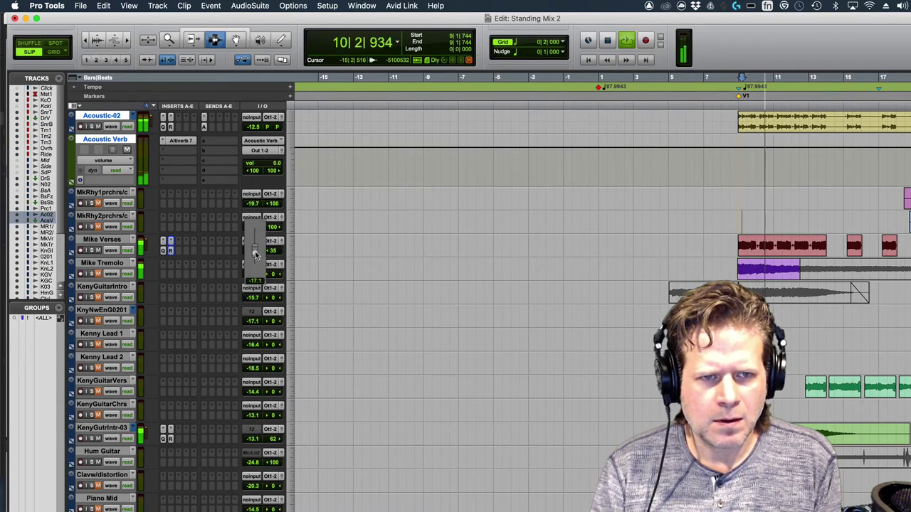
pyautogui.moveTo(257, 255); pyautogui.dragTo(257, 255)
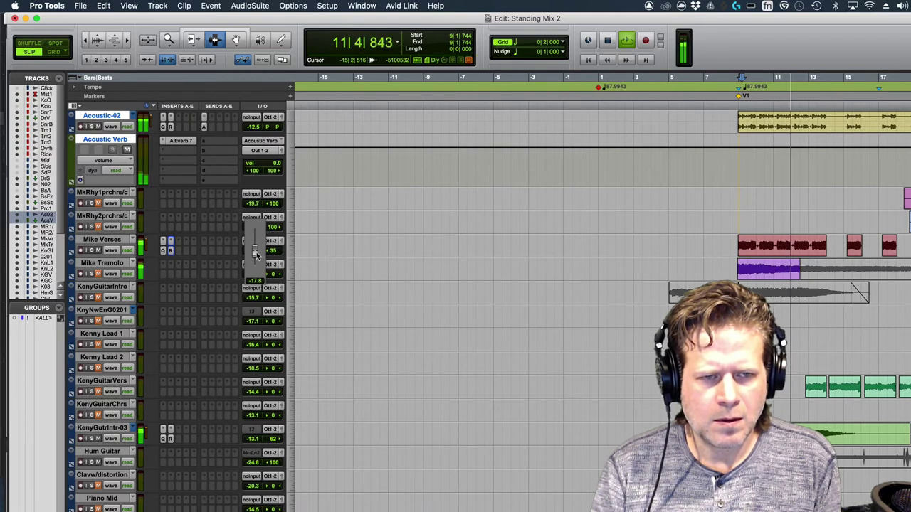
pyautogui.moveTo(256, 255); pyautogui.dragTo(255, 255)
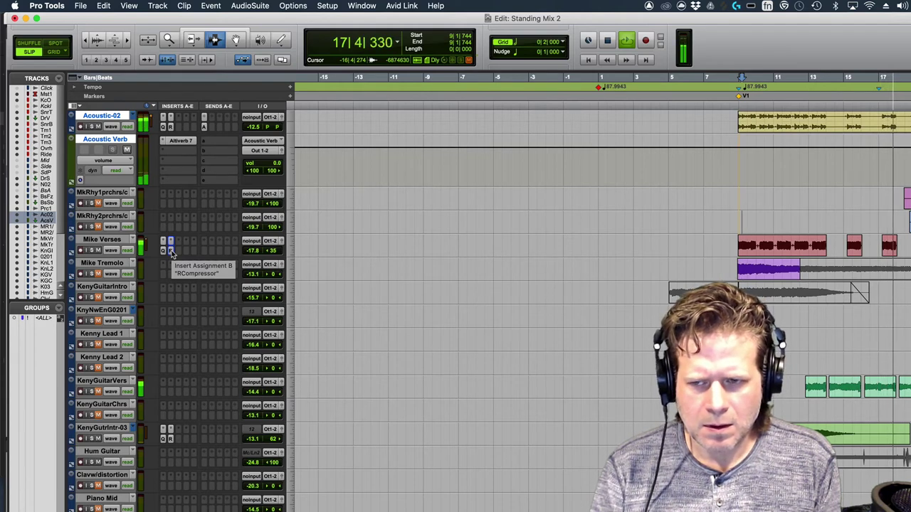
pyautogui.press('space')
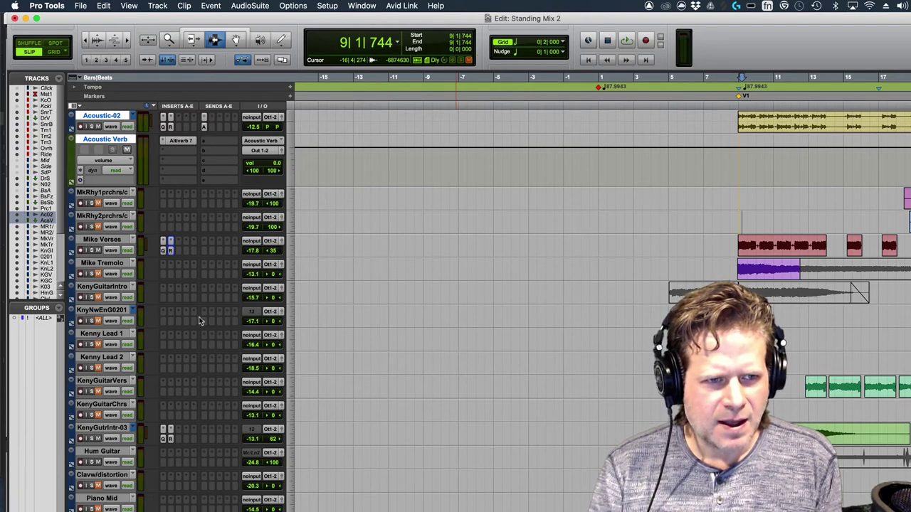
# - Try narrowing the Acoustic Verb track's left pan to 49 during playback, and restore it to 100
pyautogui.scroll(-3, 224, 314)
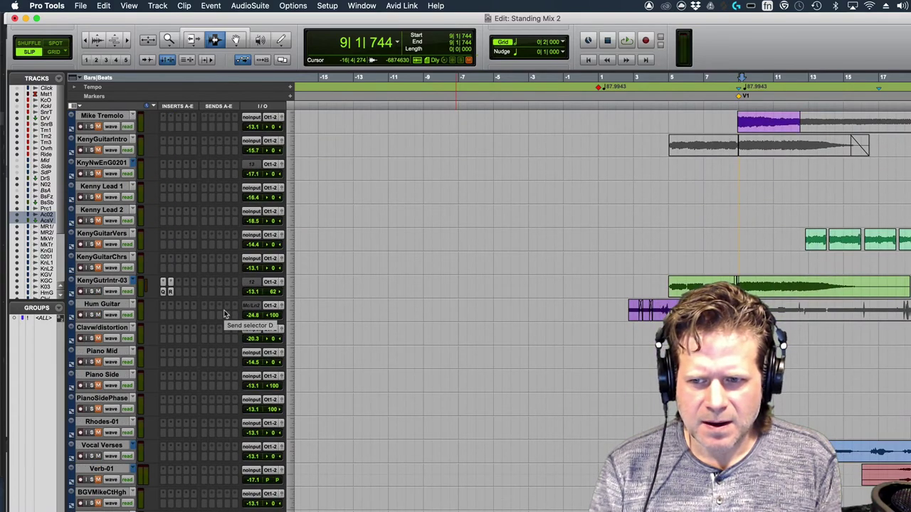
pyautogui.scroll(4, 224, 314)
pyautogui.scroll(2, 229, 298)
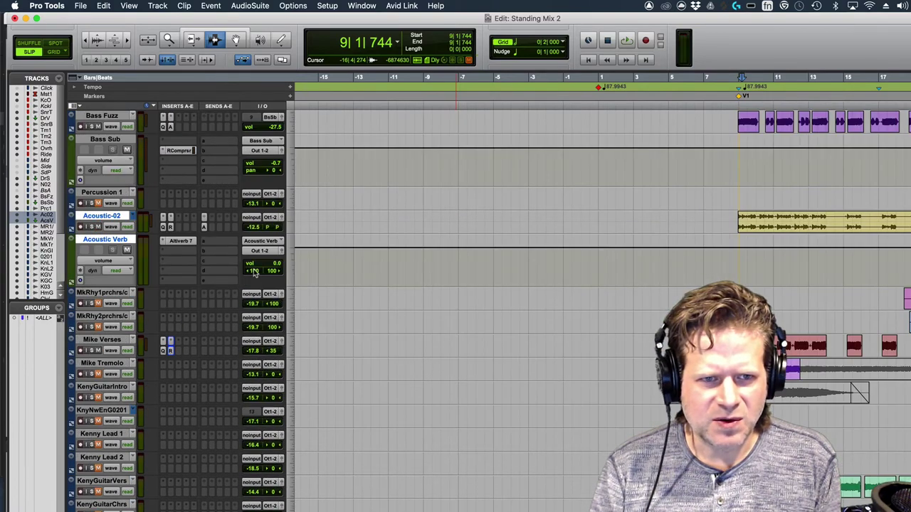
pyautogui.moveTo(254, 273); pyautogui.dragTo(264, 273)
pyautogui.press('space')
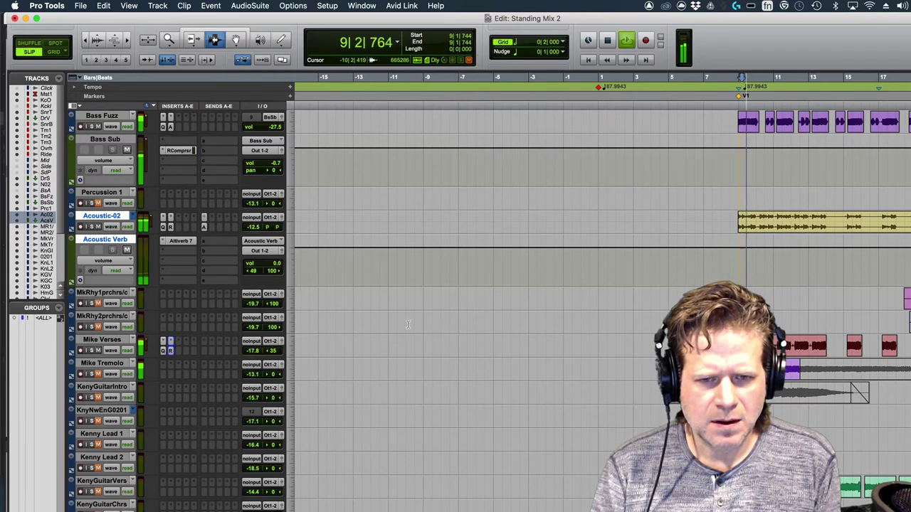
pyautogui.scroll(-2, 378, 327)
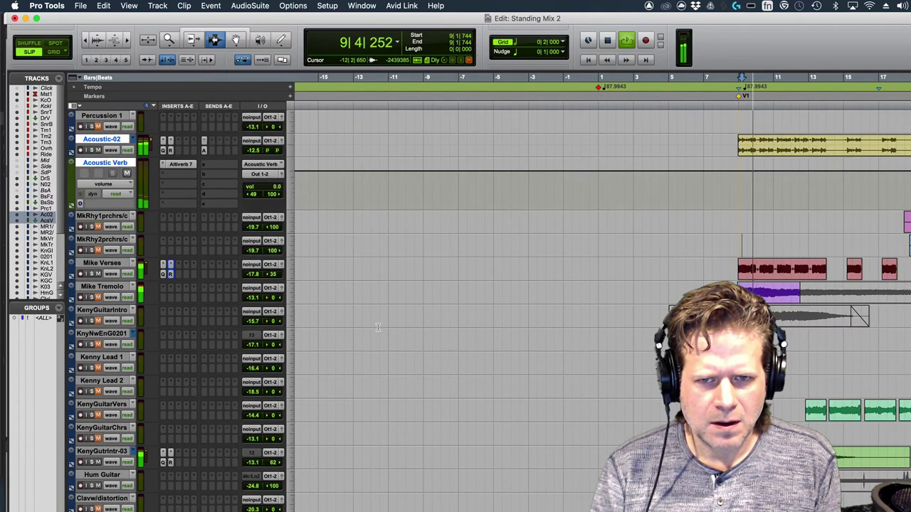
pyautogui.moveTo(254, 195); pyautogui.dragTo(217, 199)
pyautogui.click(272, 194)
pyautogui.press('space')
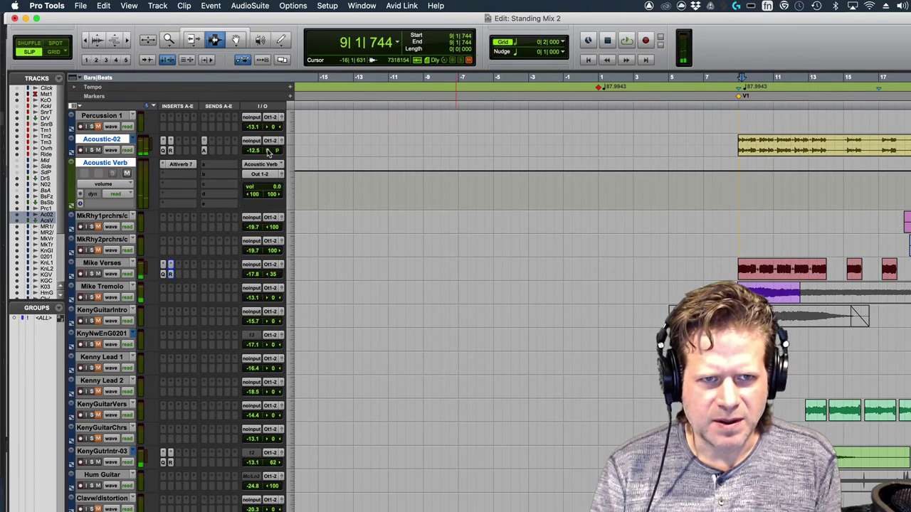
# - Raise the Acoustic-02 track volume to -11.8 dB while playing the verse
pyautogui.moveTo(269, 152); pyautogui.dragTo(281, 150)
pyautogui.press('space')
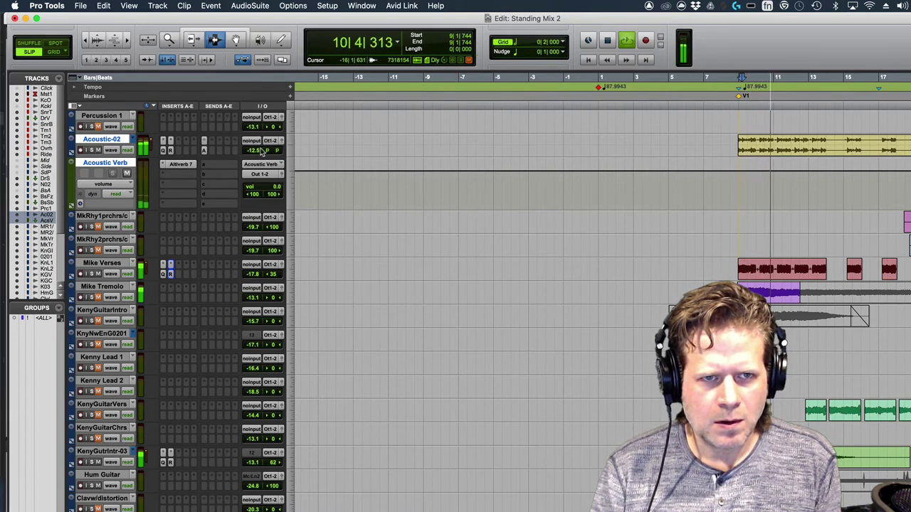
pyautogui.moveTo(267, 151); pyautogui.dragTo(259, 152)
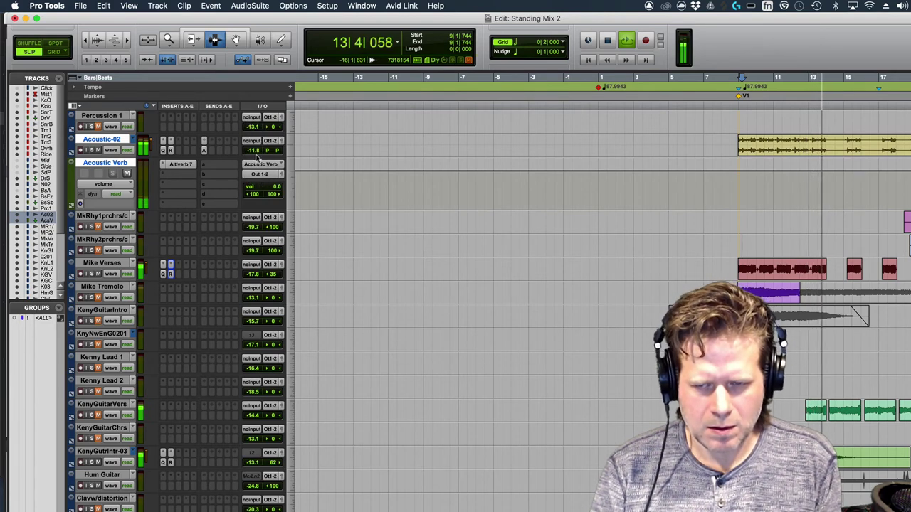
pyautogui.press('space')
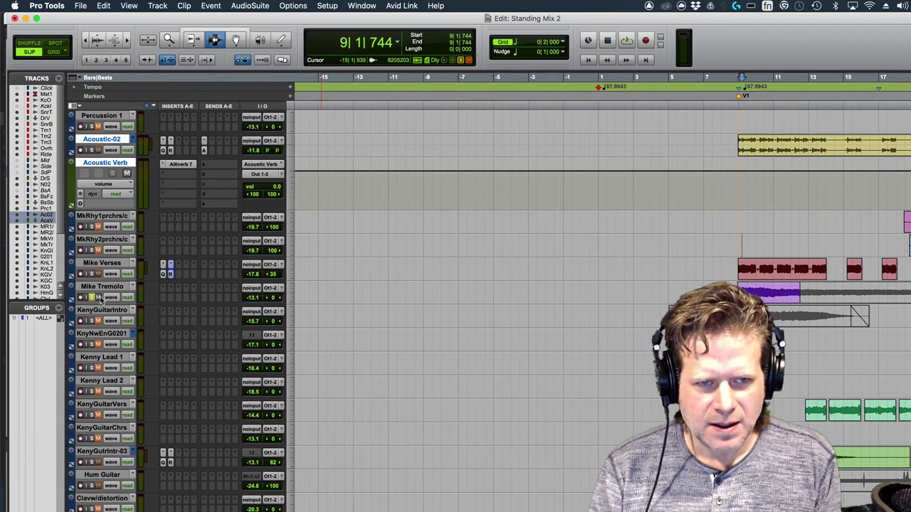
# - Audition the first Mike Tremolo clip and insert FabFilter Pro-Q 3 on the track's first slot
pyautogui.doubleClick(780, 291)
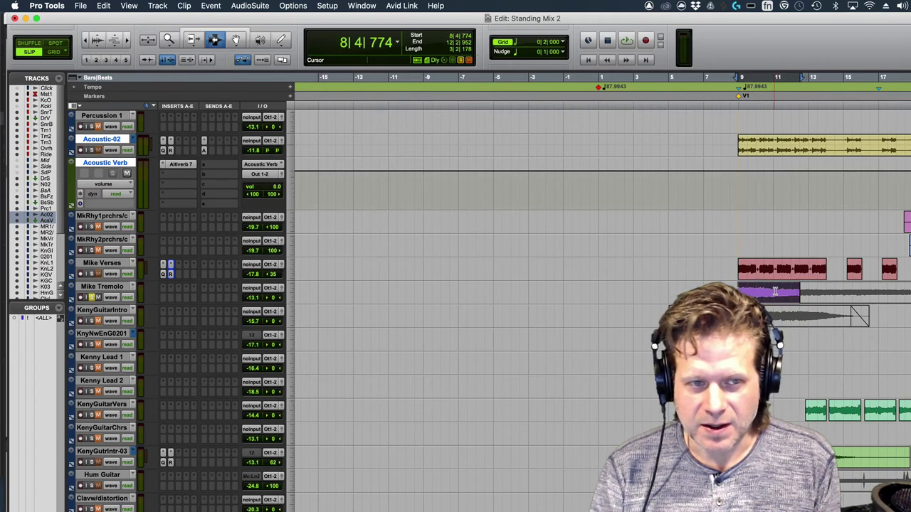
pyautogui.press('space')
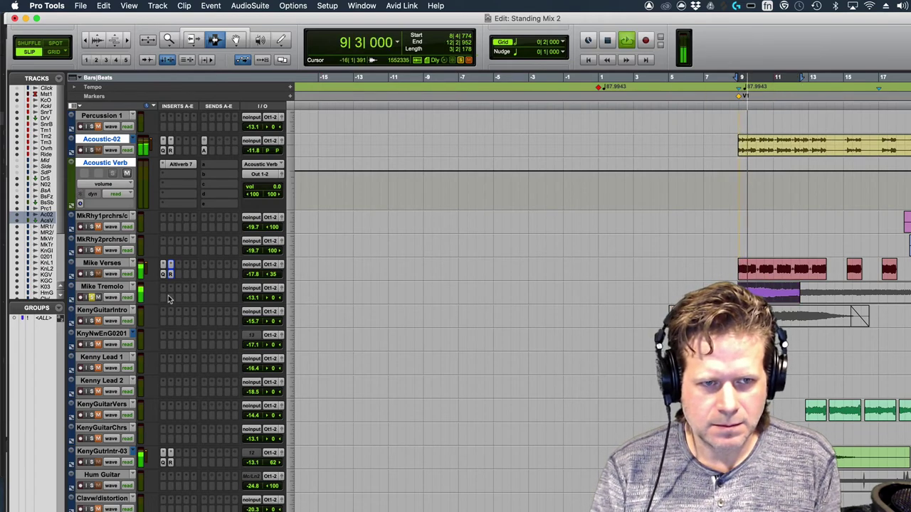
pyautogui.press('space')
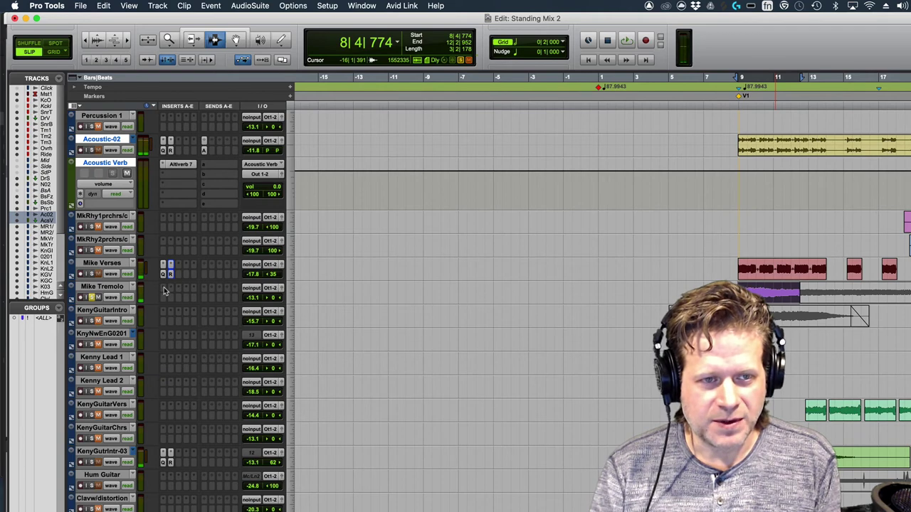
pyautogui.click(163, 290)
pyautogui.click(180, 262)
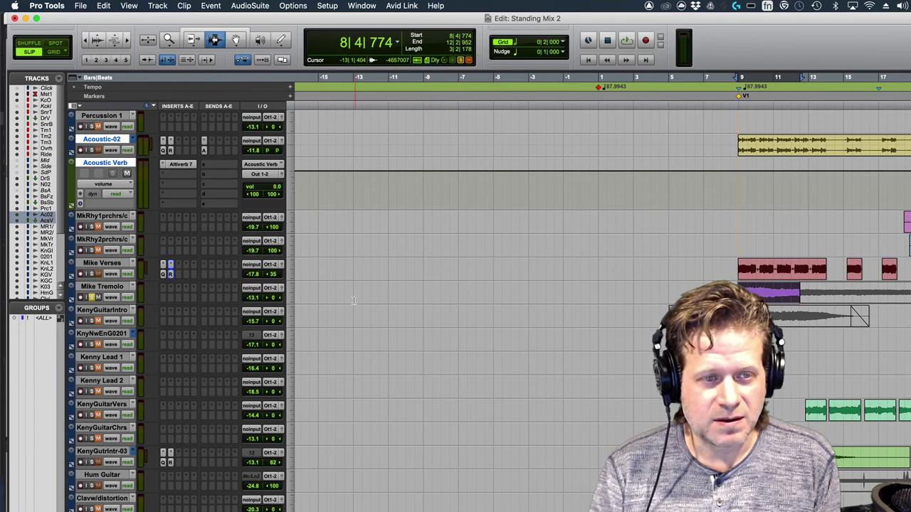
pyautogui.click(164, 290)
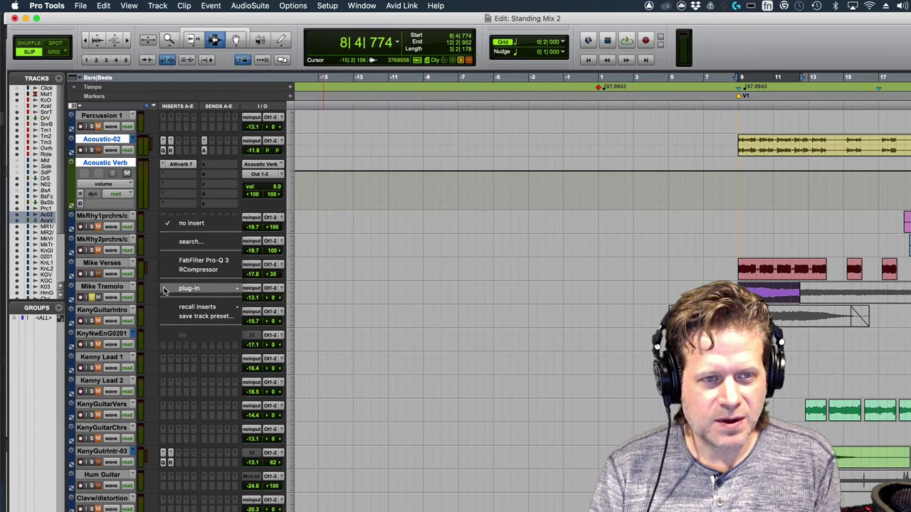
pyautogui.click(185, 262)
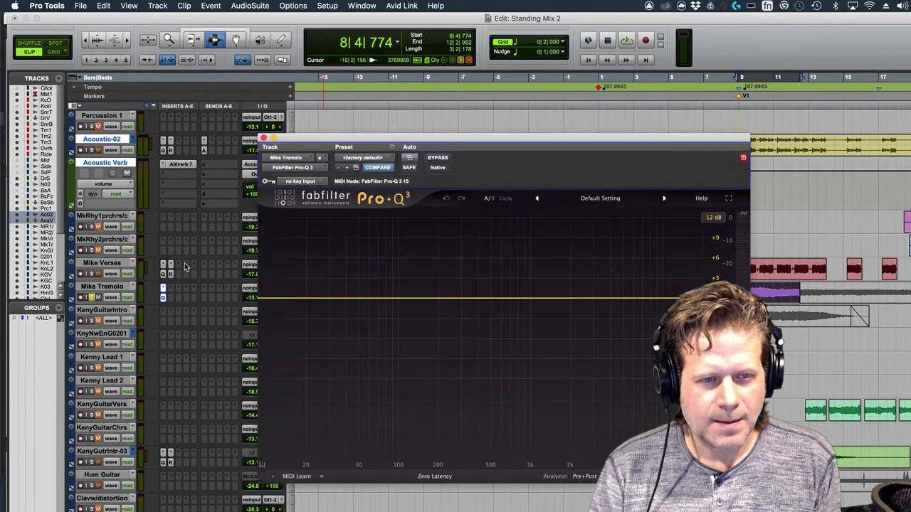
# - Add a 24 dB/oct low cut at about 133 Hz to the Mike Tremolo EQ during playback
pyautogui.press('space')
pyautogui.moveTo(360, 298); pyautogui.dragTo(362, 320)
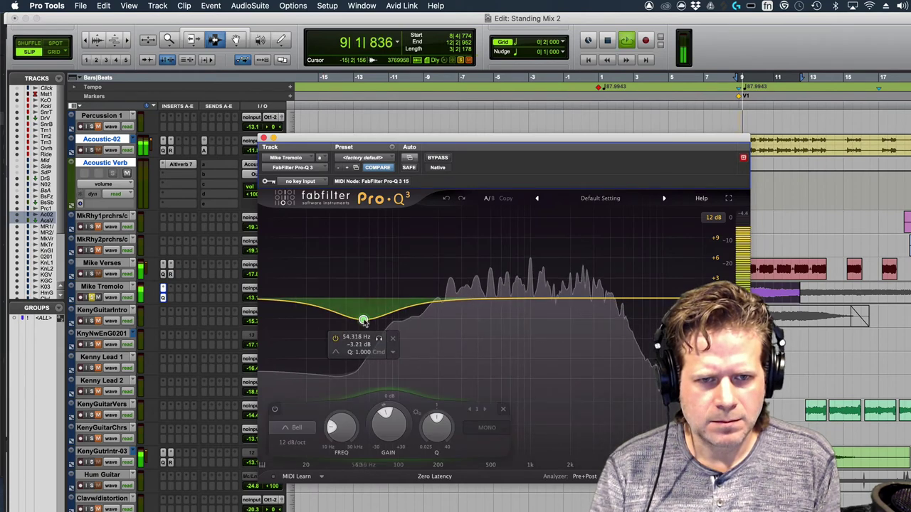
pyautogui.click(297, 428)
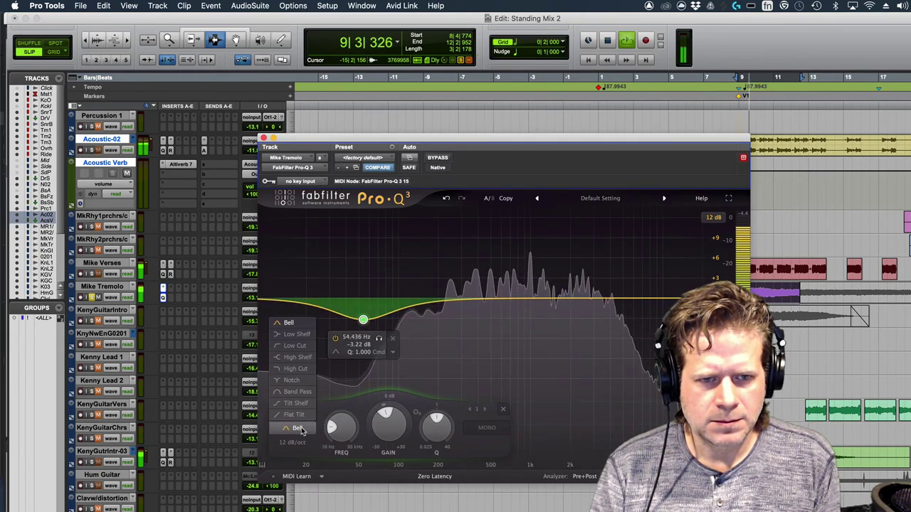
pyautogui.click(295, 346)
pyautogui.click(292, 441)
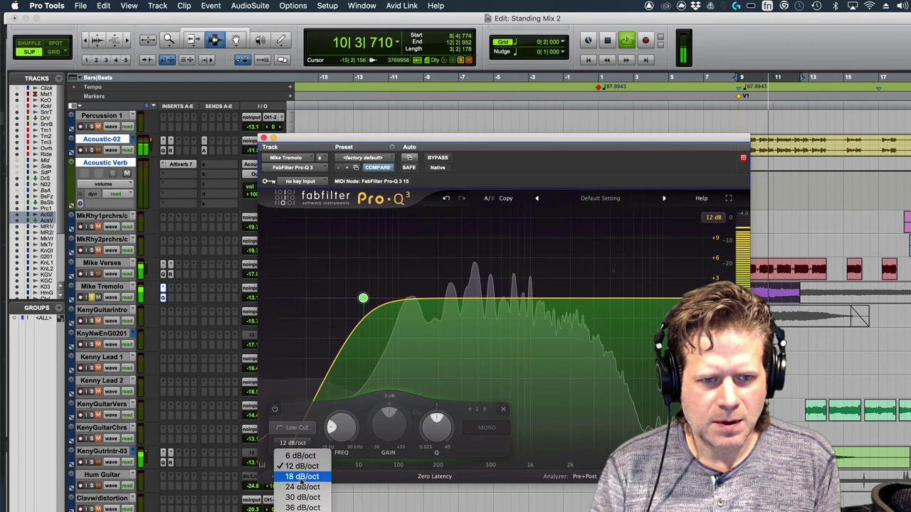
pyautogui.click(305, 475)
pyautogui.moveTo(343, 437); pyautogui.dragTo(350, 415)
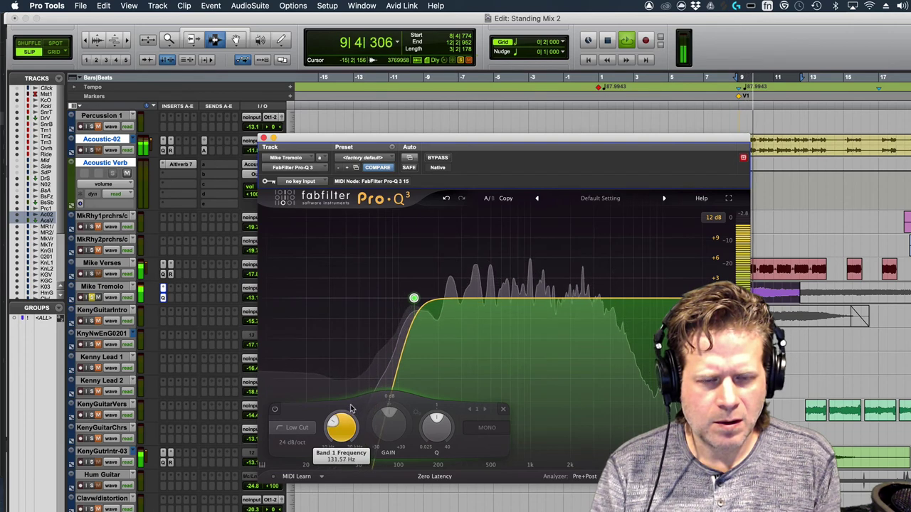
pyautogui.moveTo(351, 409); pyautogui.dragTo(350, 408)
# - Add two bell cuts to the Mike Tremolo EQ, near 1.9 kHz and at about 293 Hz, the latter about -2.2 dB with Q 1.388
pyautogui.click(567, 302)
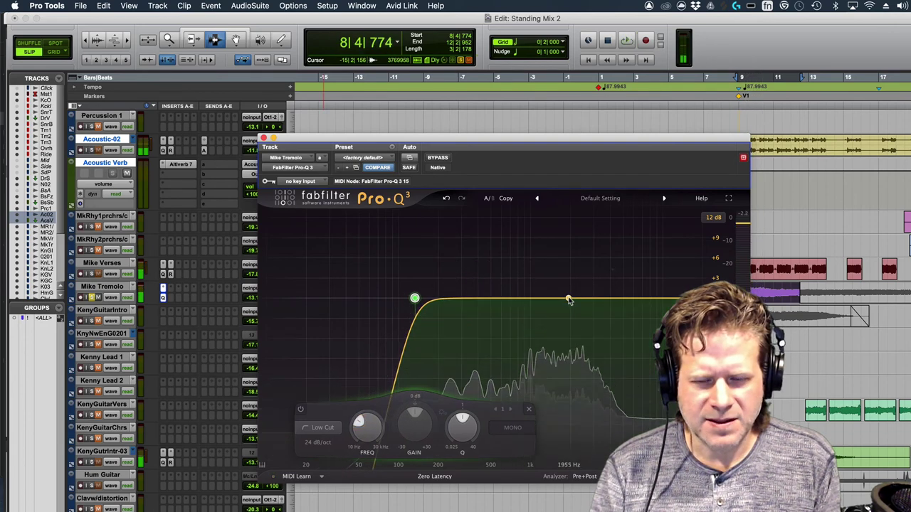
pyautogui.moveTo(568, 300); pyautogui.dragTo(565, 328)
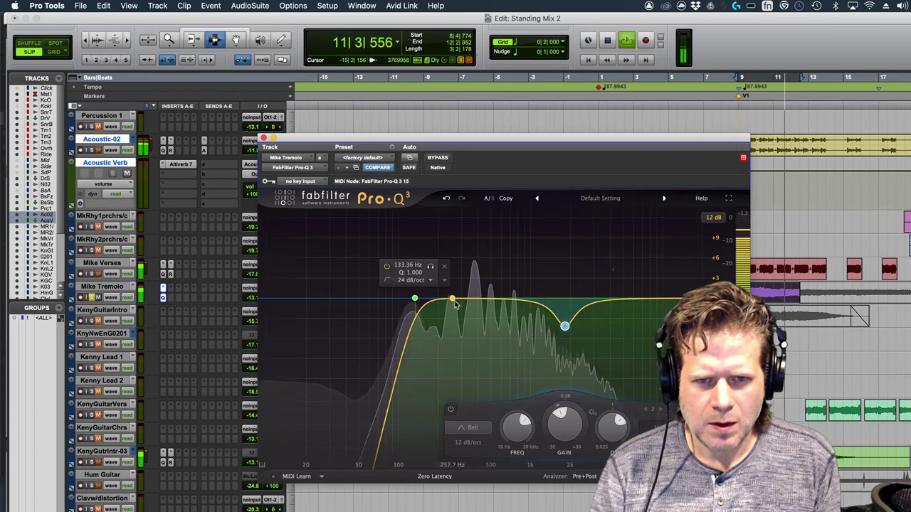
pyautogui.click(459, 311)
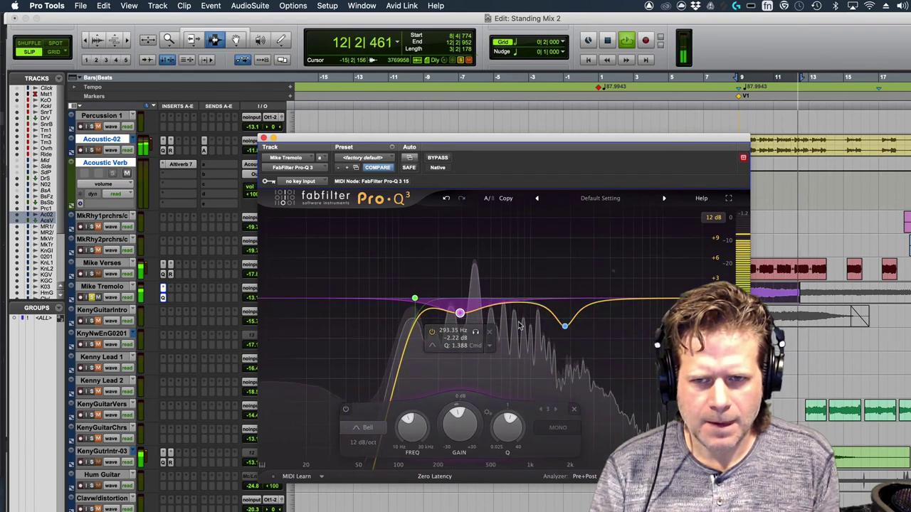
# - Add a high-frequency bell boost of about 2 dB to the Mike Tremolo EQ and unsolo the track
pyautogui.moveTo(626, 302); pyautogui.dragTo(644, 286)
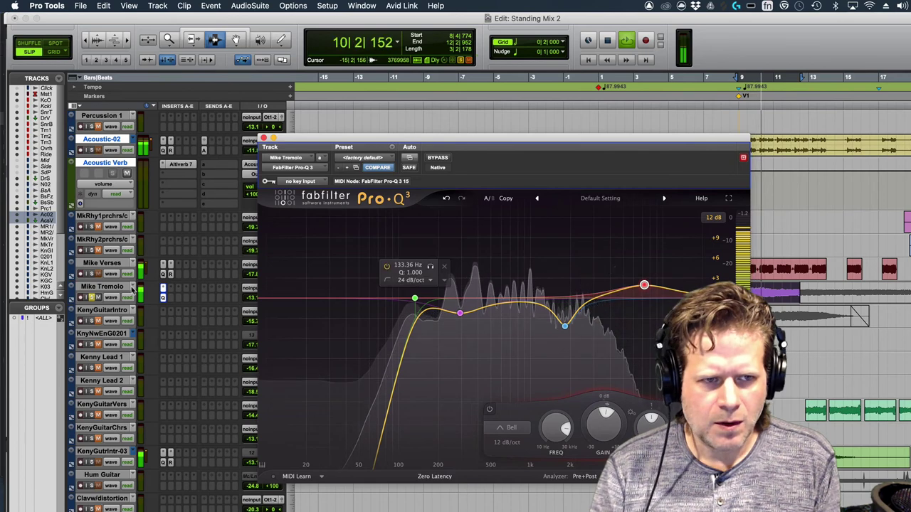
pyautogui.click(92, 298)
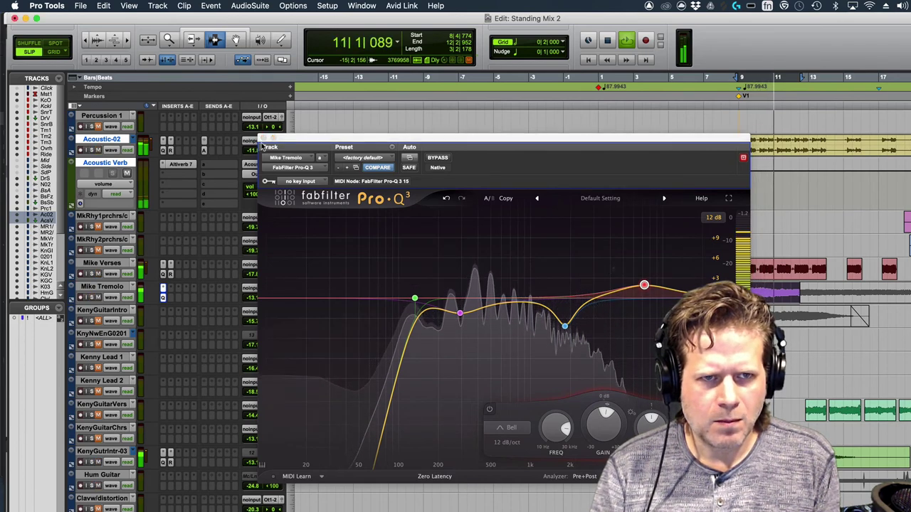
pyautogui.click(263, 139)
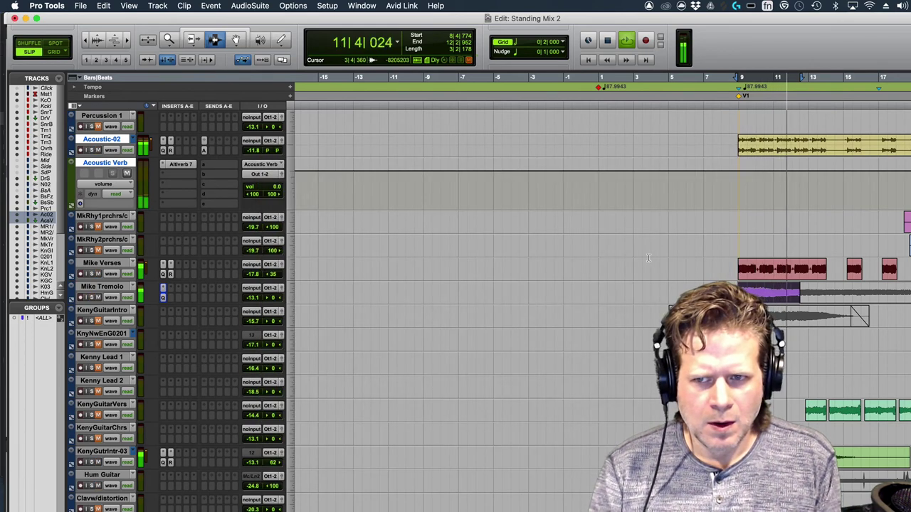
# - Audition the full mix from just before the V1 marker and lower the Mike Tremolo volume to -15.8 dB
pyautogui.click(724, 240)
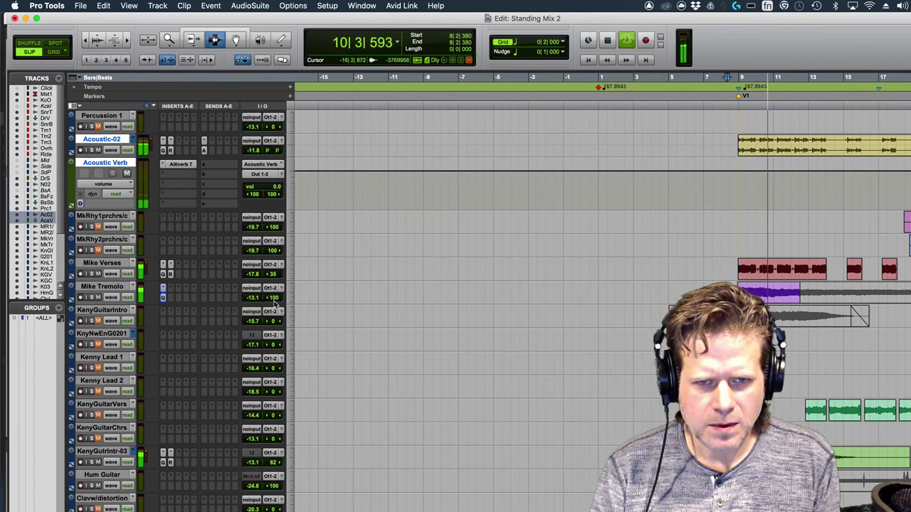
pyautogui.press('space')
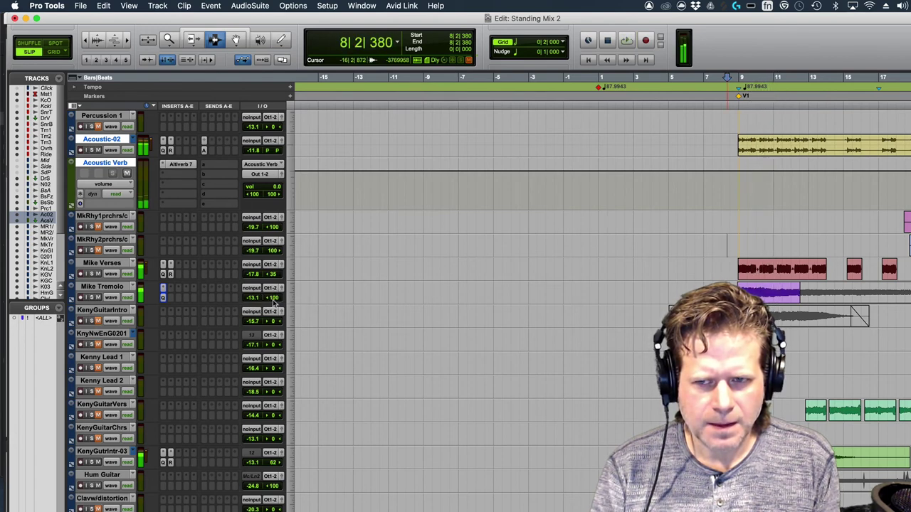
pyautogui.press('space')
pyautogui.press('super+bracketright')
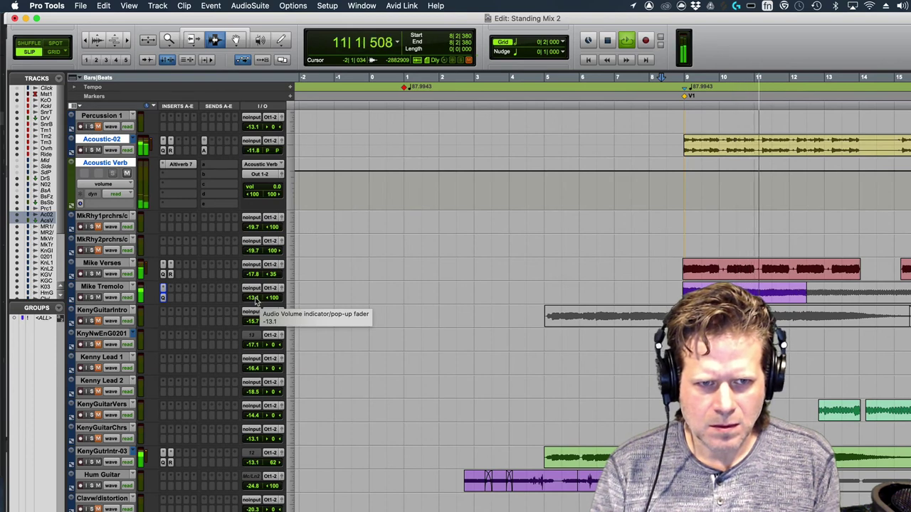
pyautogui.click(255, 298)
pyautogui.moveTo(256, 301); pyautogui.dragTo(257, 304)
pyautogui.press('space')
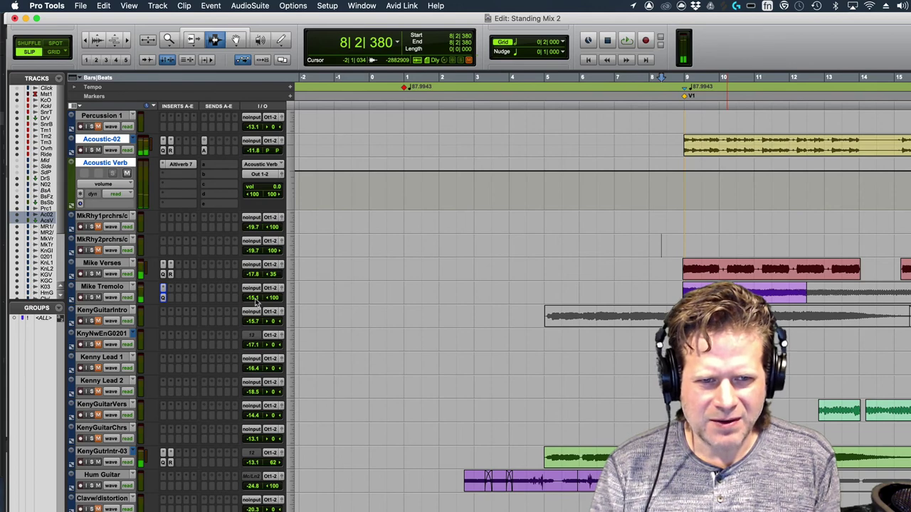
pyautogui.click(257, 302)
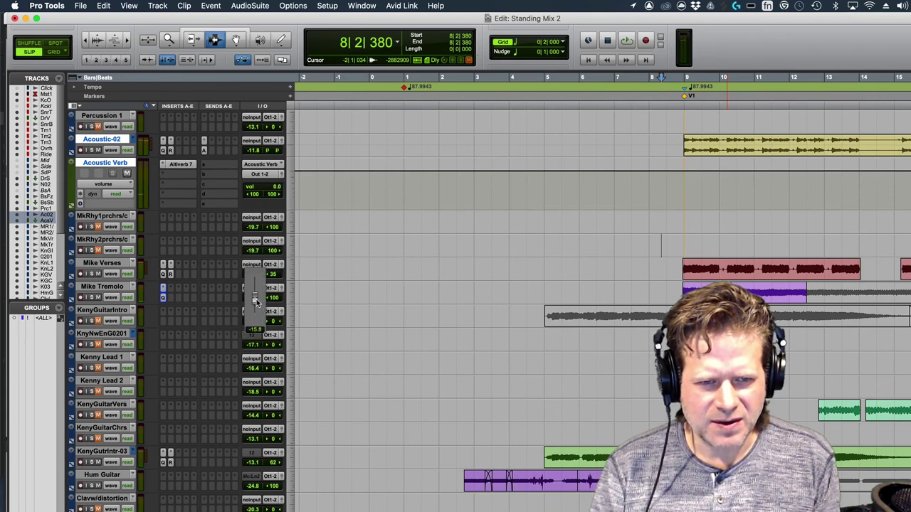
pyautogui.moveTo(256, 301); pyautogui.dragTo(257, 304)
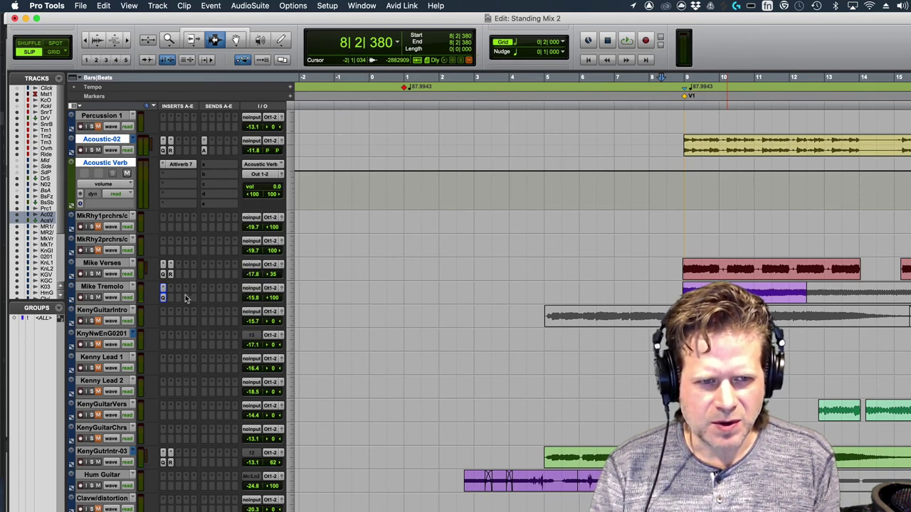
# - During playback, move the Mike Tremolo EQ's low cut to about 171 Hz and its low-mid bell to about 312 Hz at -2.61 dB
pyautogui.press('space')
pyautogui.click(163, 297)
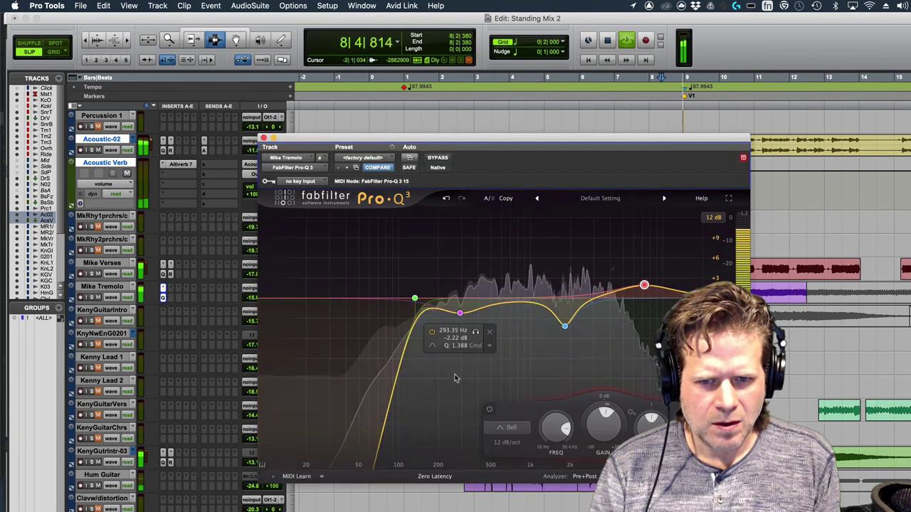
pyautogui.moveTo(417, 301); pyautogui.dragTo(429, 299)
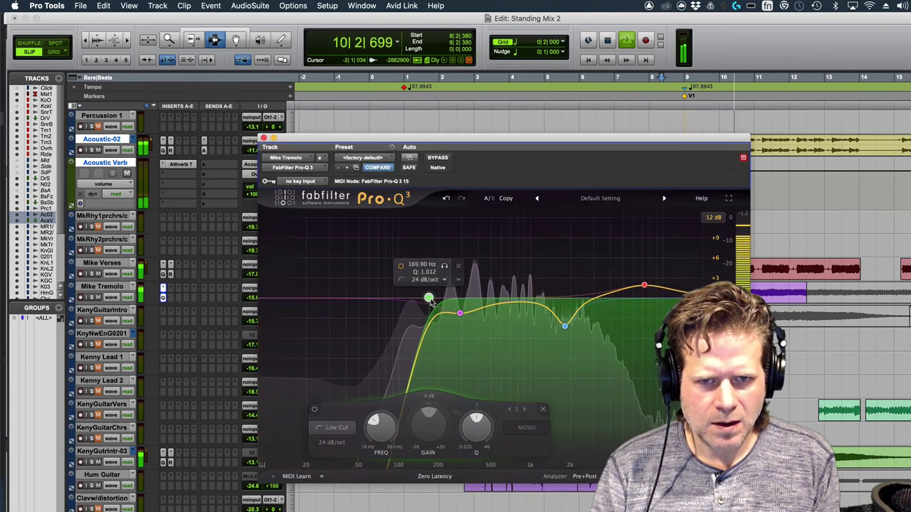
pyautogui.click(461, 315)
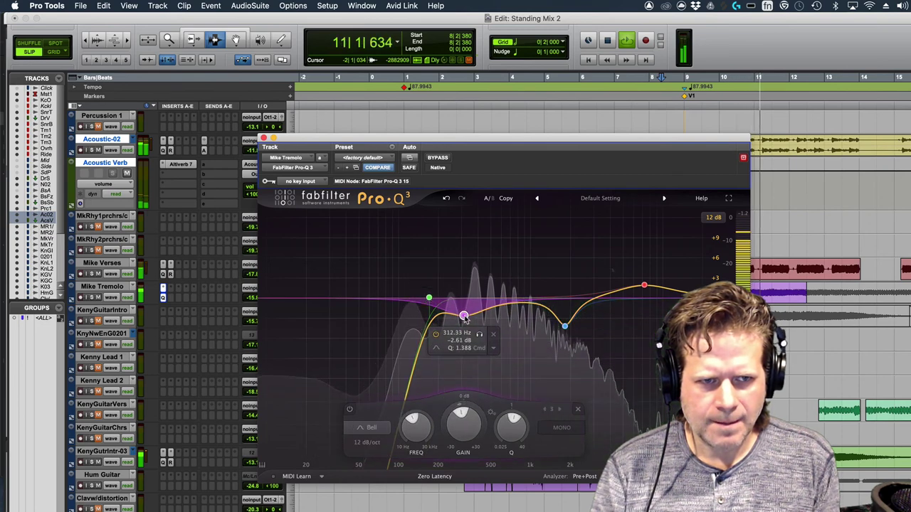
pyautogui.press('space')
# - Insert RCompressor on Mike Tremolo's second slot with threshold -10.4, ratio 2.15 and gain 1.5, checking it during playback
pyautogui.click(172, 291)
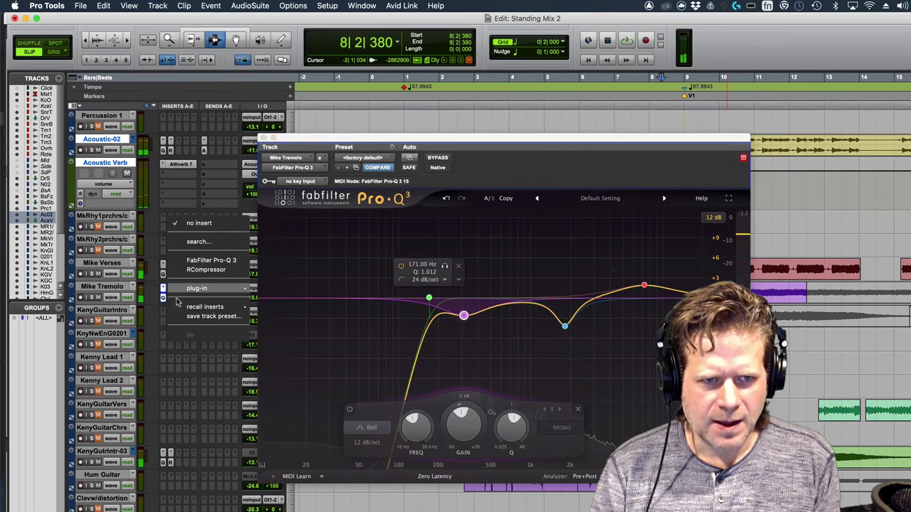
pyautogui.click(187, 271)
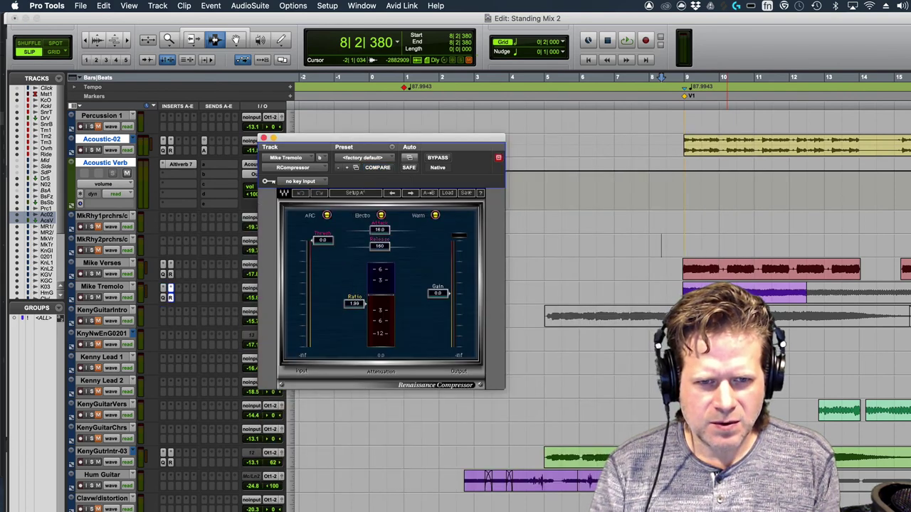
pyautogui.press('space')
pyautogui.moveTo(323, 243)
pyautogui.mouseDown()
pyautogui.moveTo(322, 274)
pyautogui.moveTo(322, 258)
pyautogui.mouseUp()
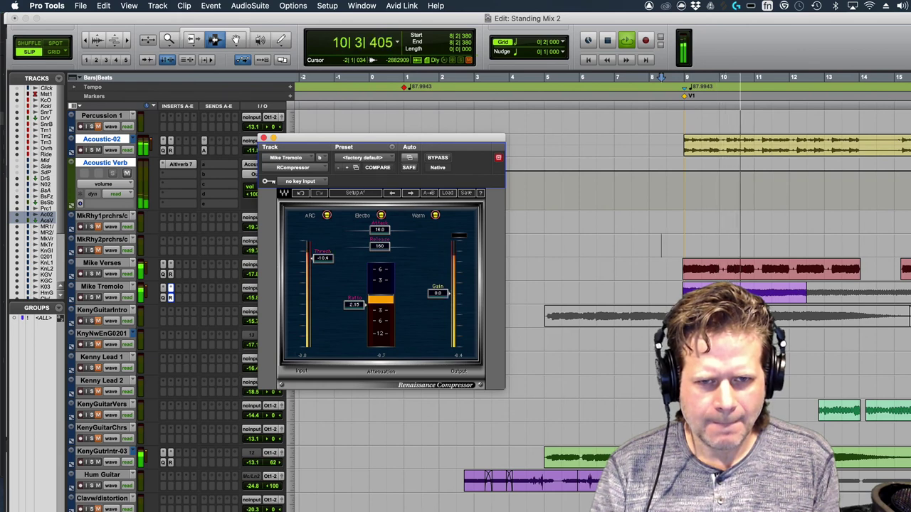
pyautogui.moveTo(437, 293); pyautogui.dragTo(438, 291)
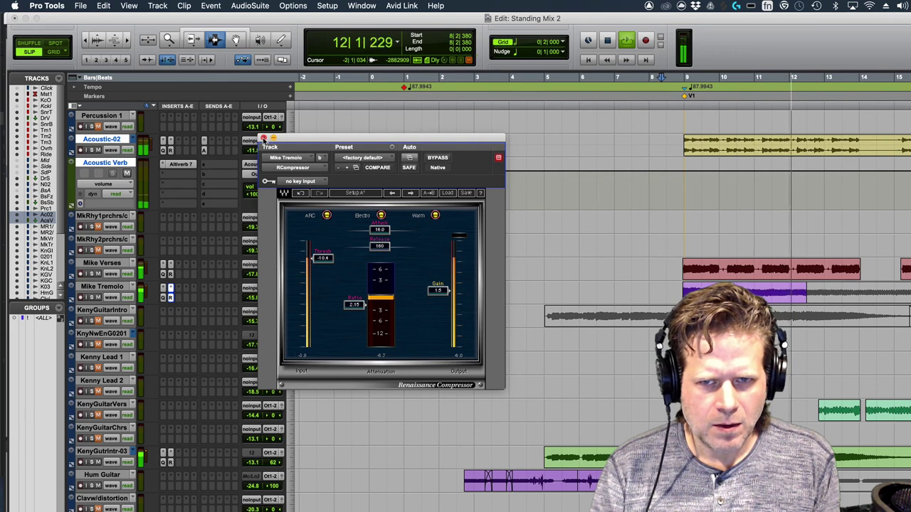
pyautogui.press('super+w')
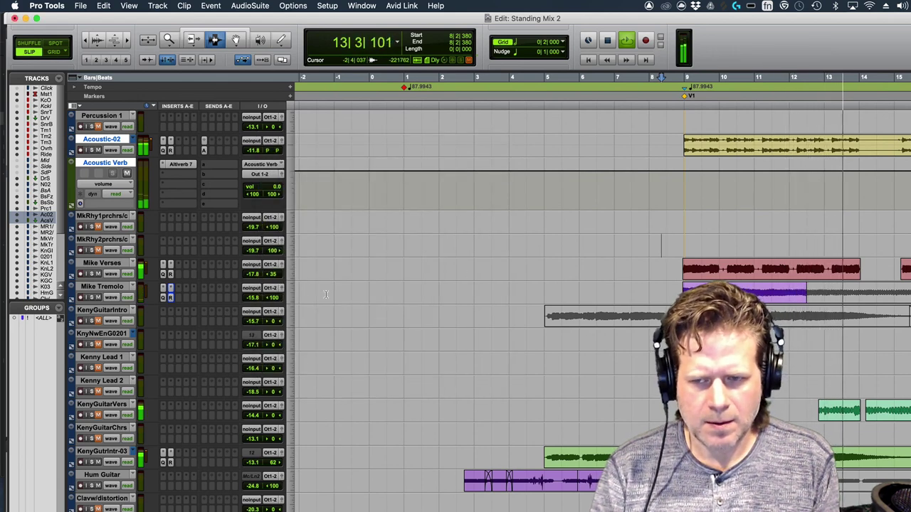
pyautogui.press('space')
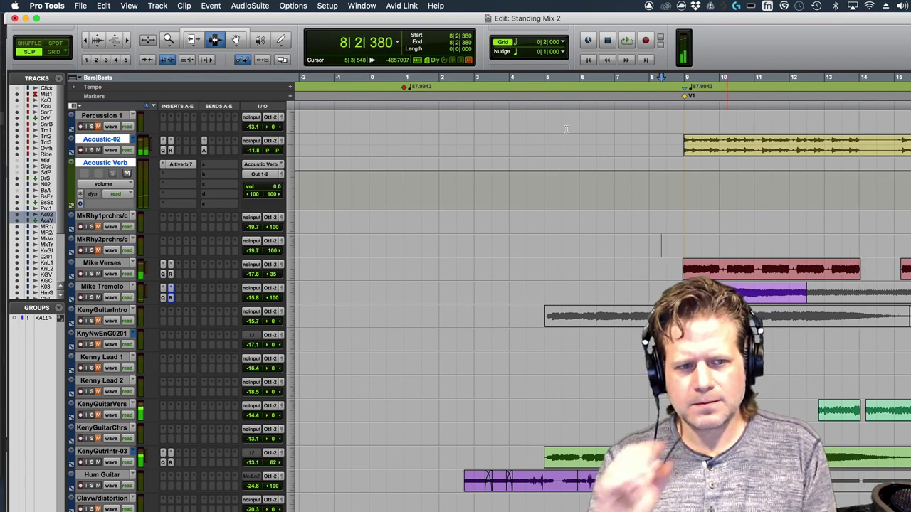